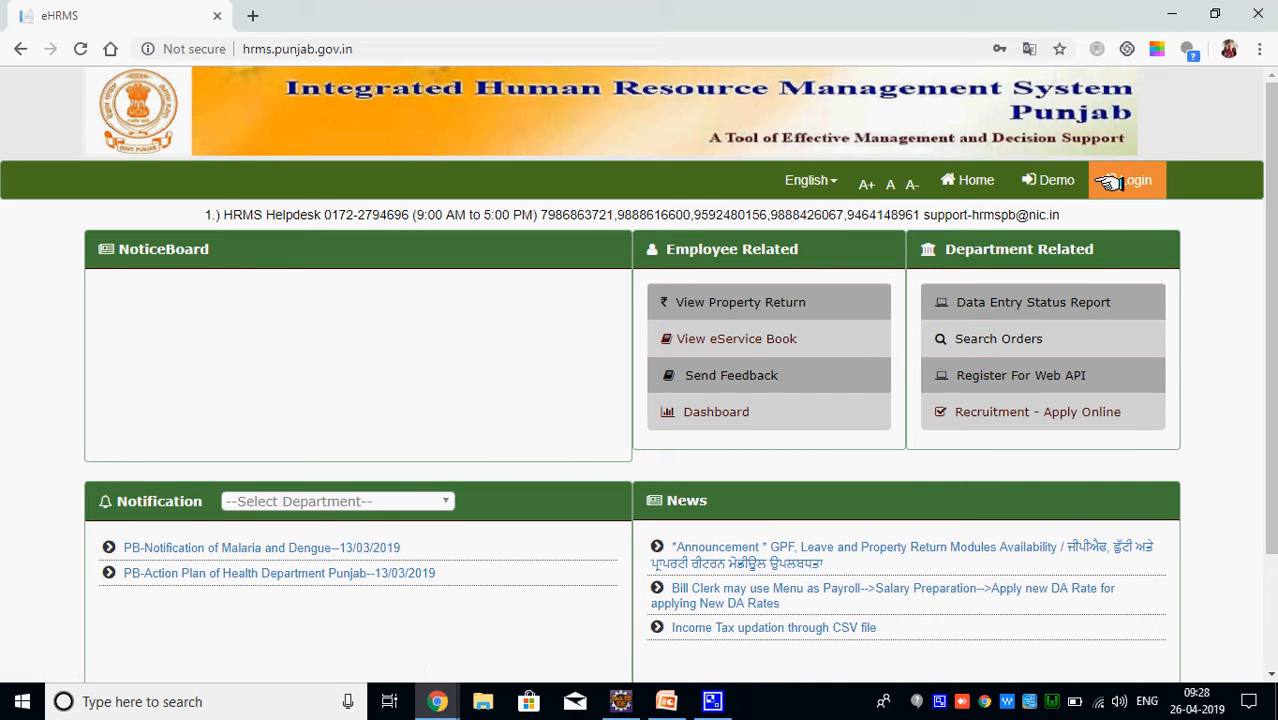
Log in to the portal with the user id and password, answering the captcha with 6
click(1110, 182)
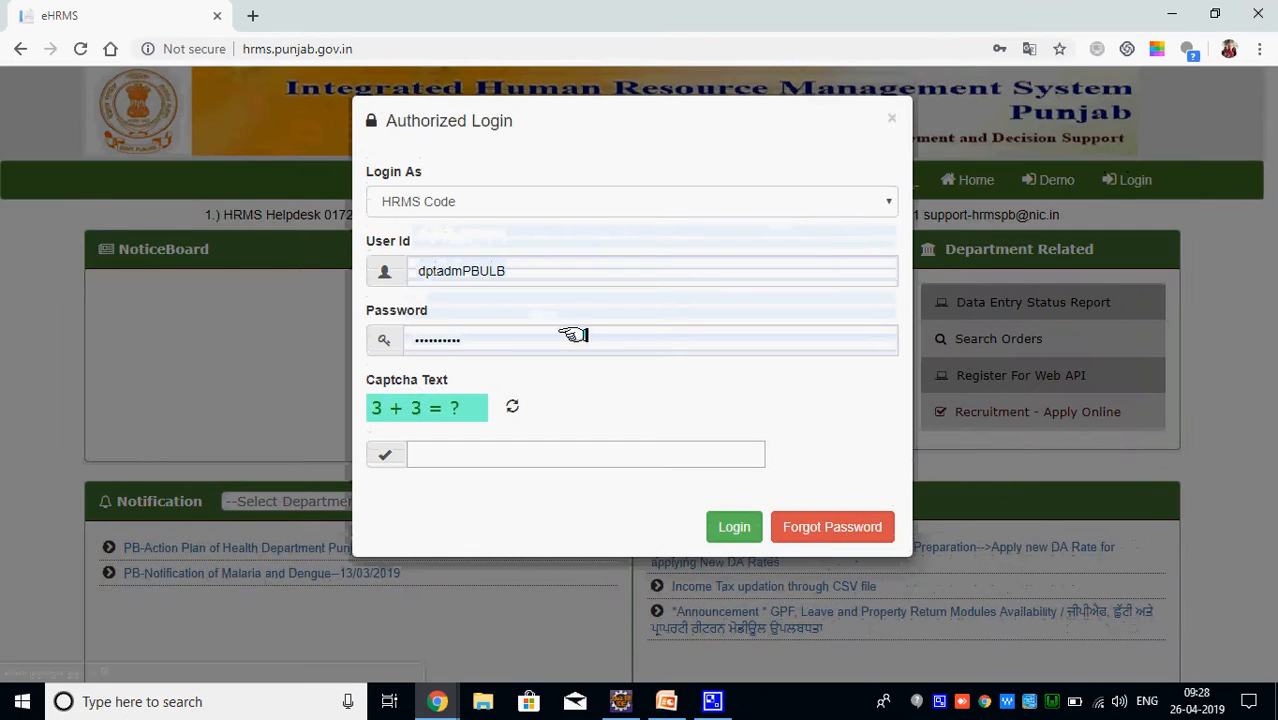
click(563, 272)
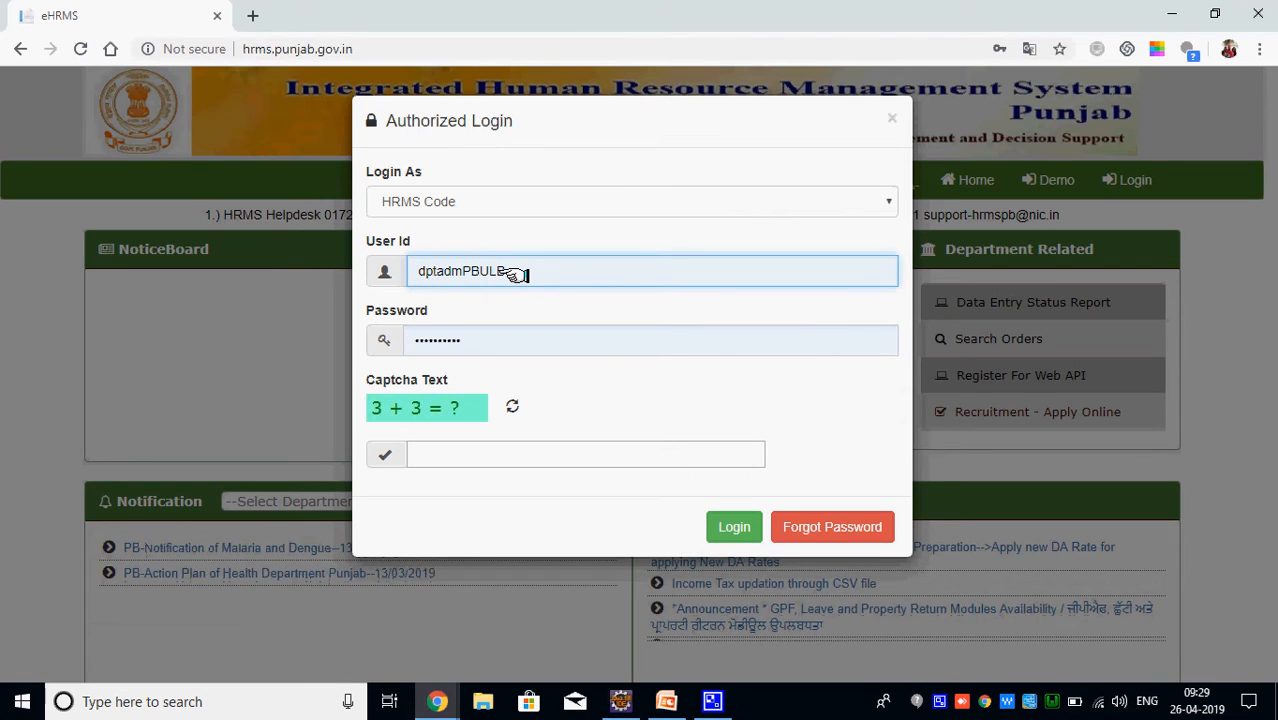
key(BackSpace)
key(BackSpace)
key(BackSpace)
key(BackSpace)
key(BackSpace)
key(BackSpace)
key(BackSpace)
key(BackSpace)
key(BackSpace)
key(BackSpace)
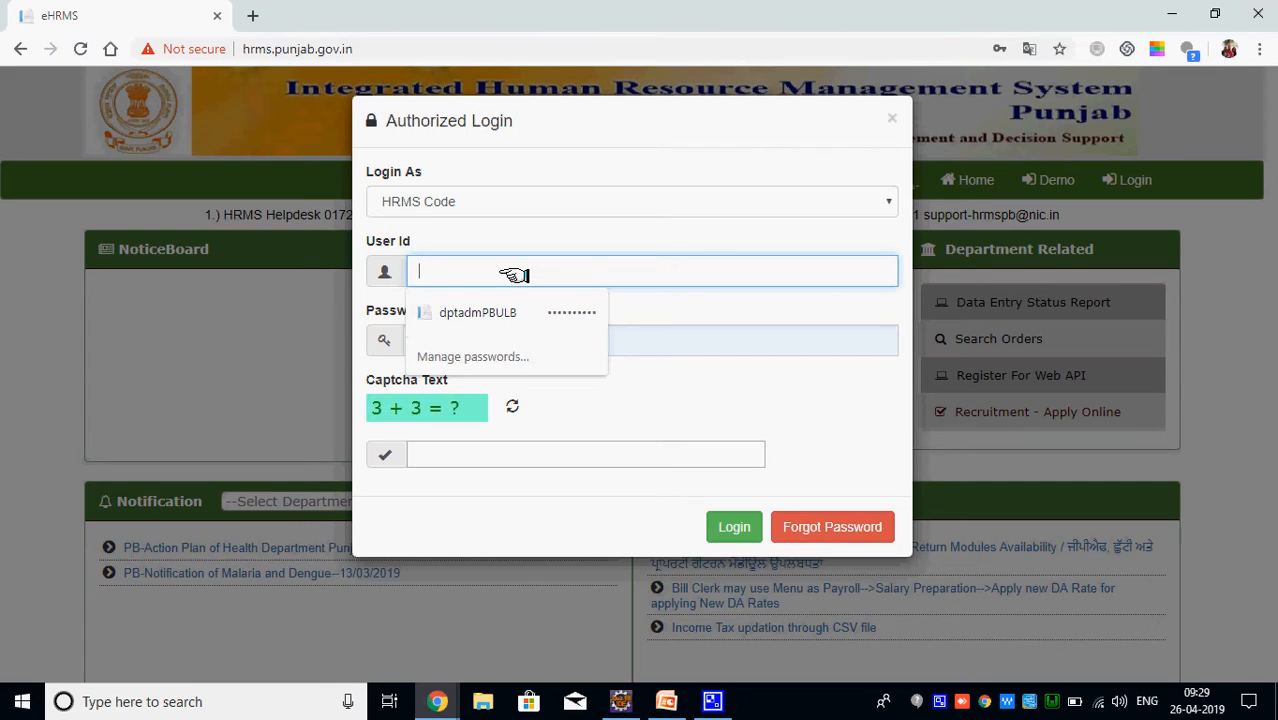
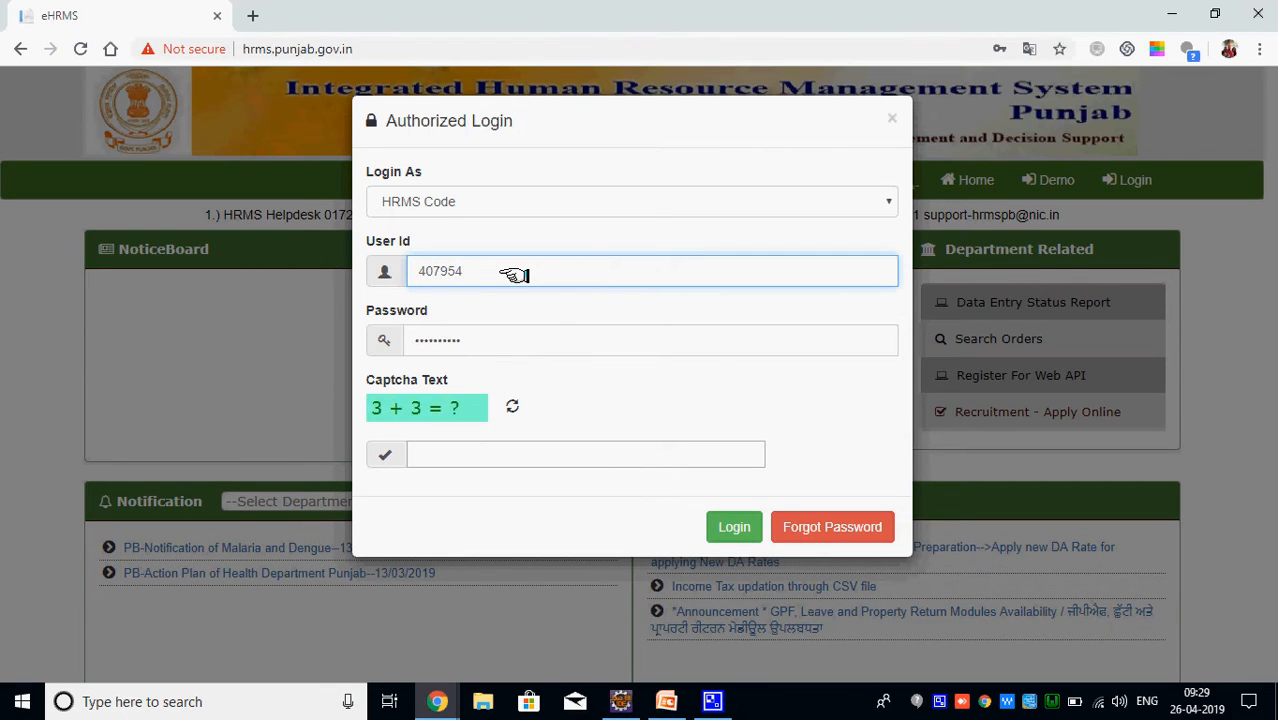
key(Tab)
text(a)
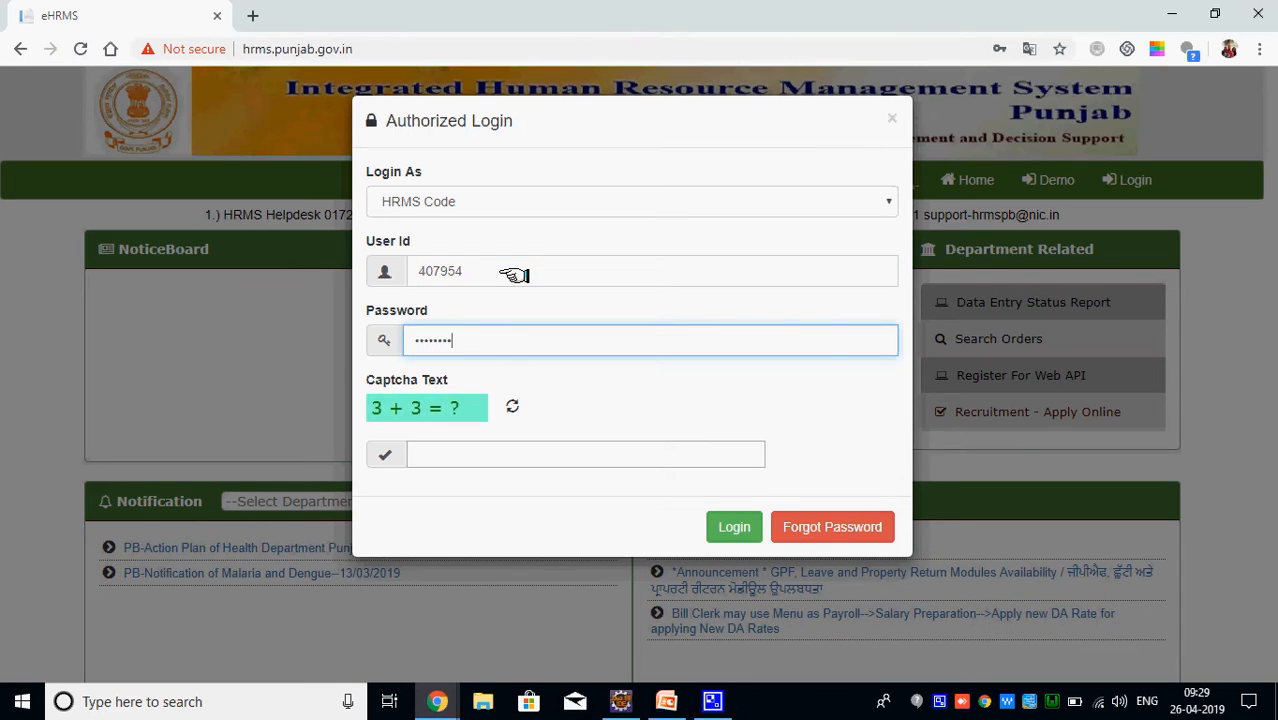
click(438, 455)
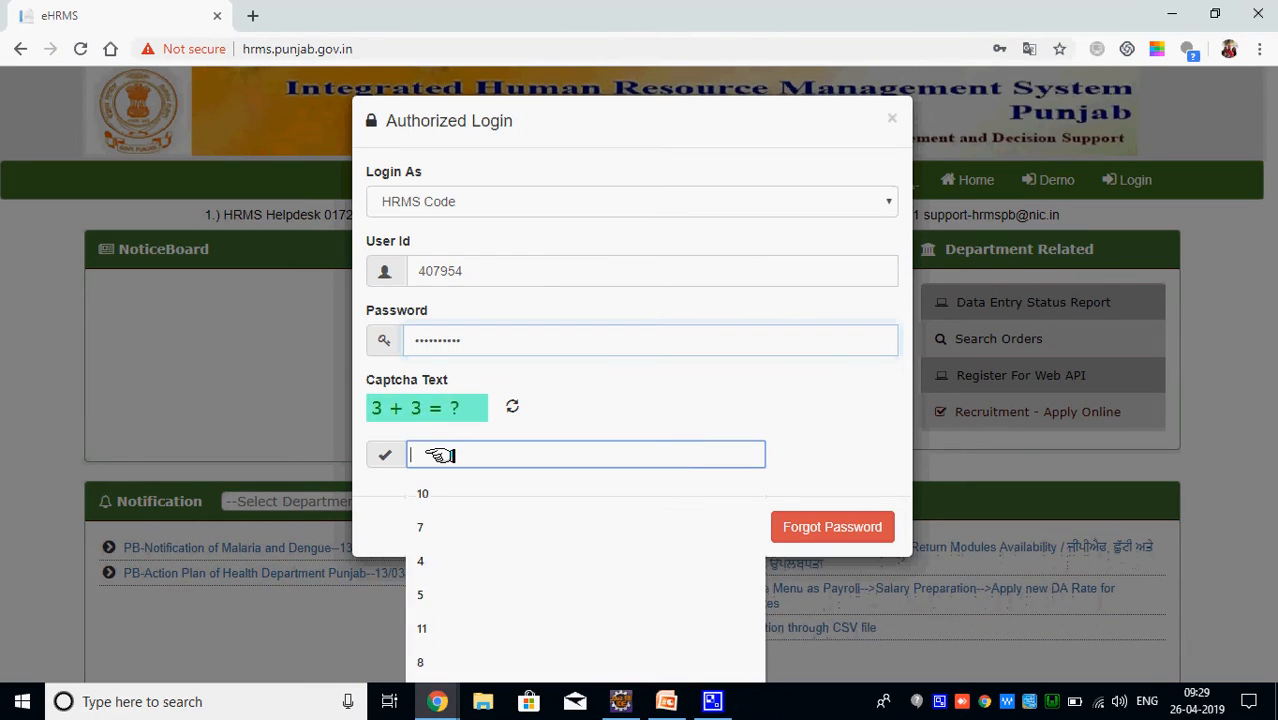
text(6)
click(734, 527)
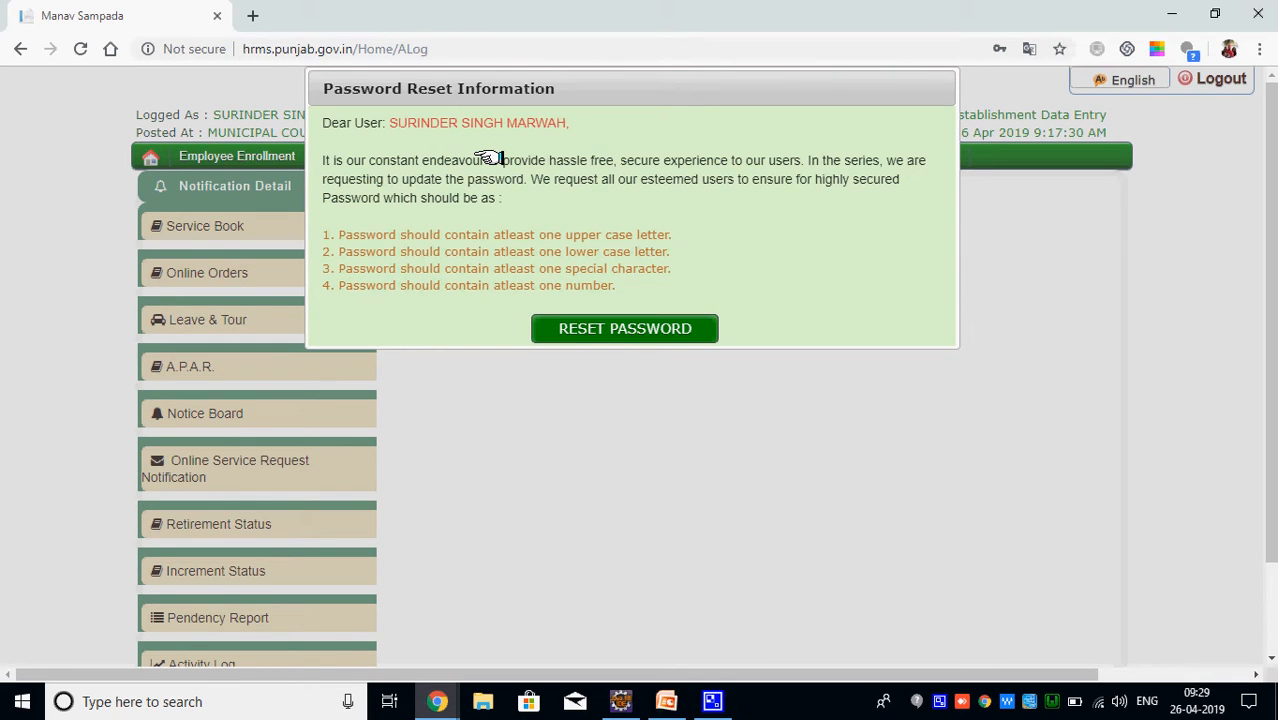
Reset the account password, then dismiss the success alert and Chrome's update-password bubble
click(612, 328)
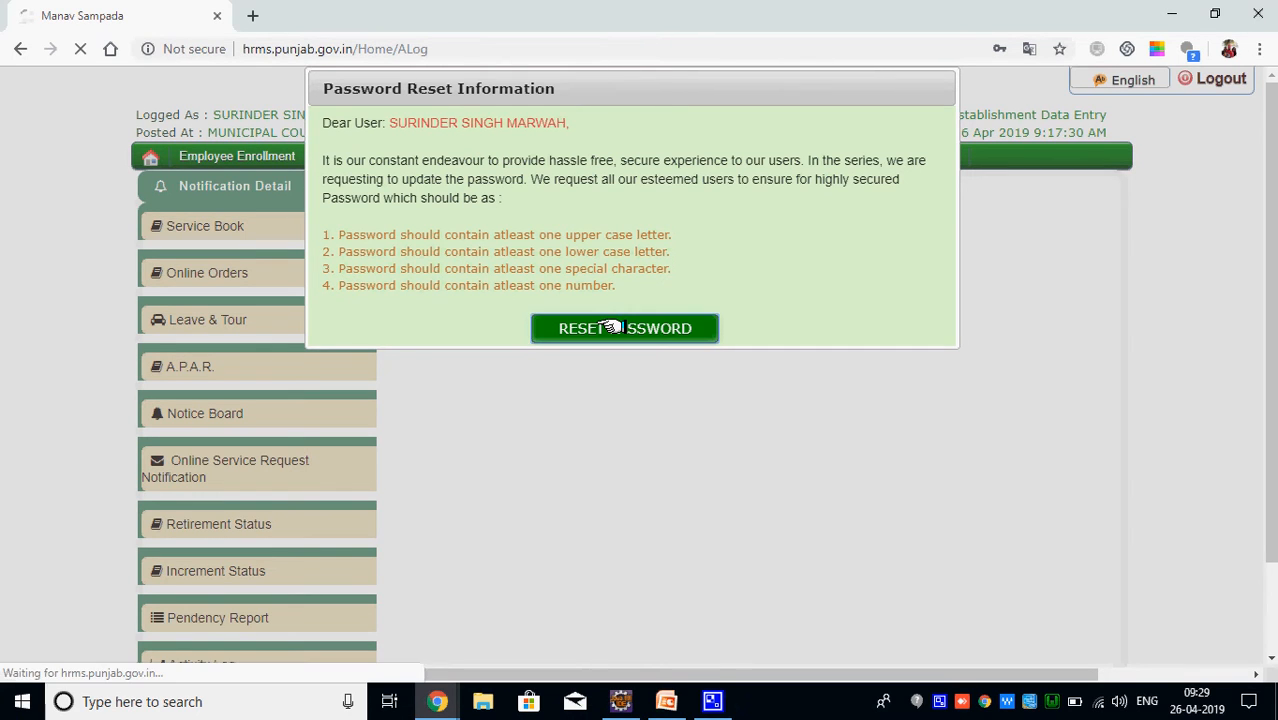
click(646, 371)
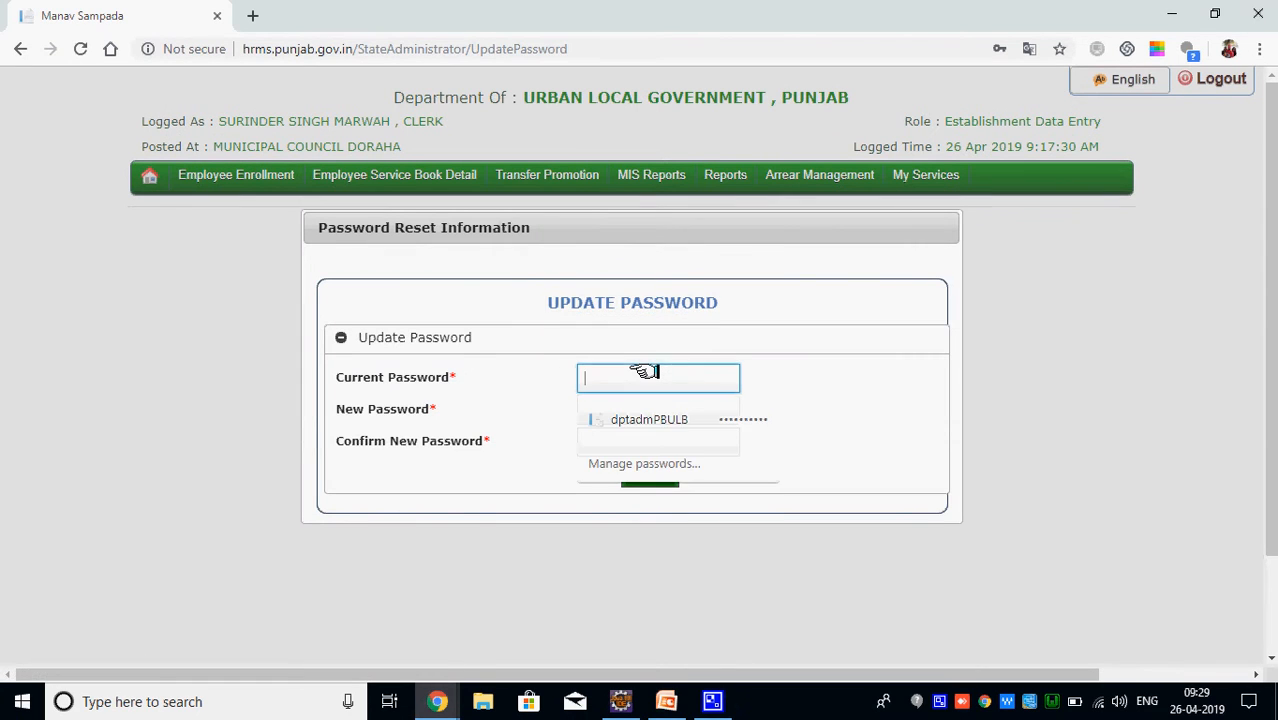
text(12••)
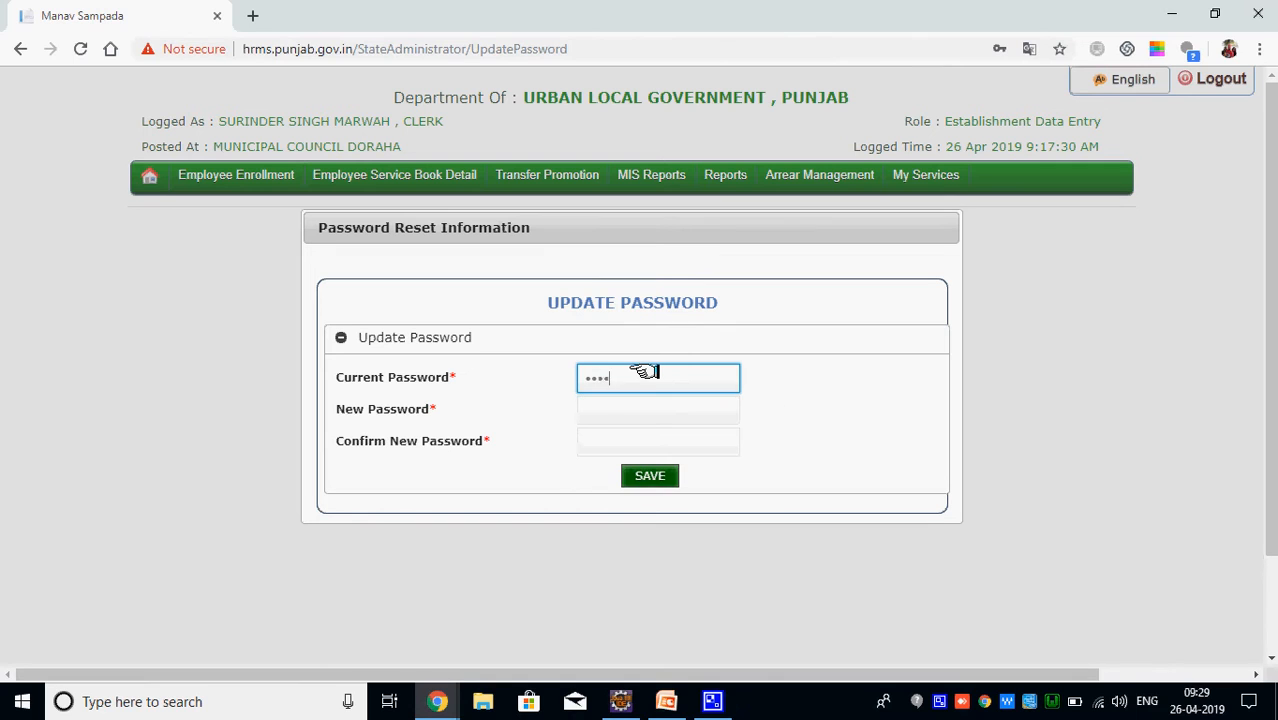
key(Tab)
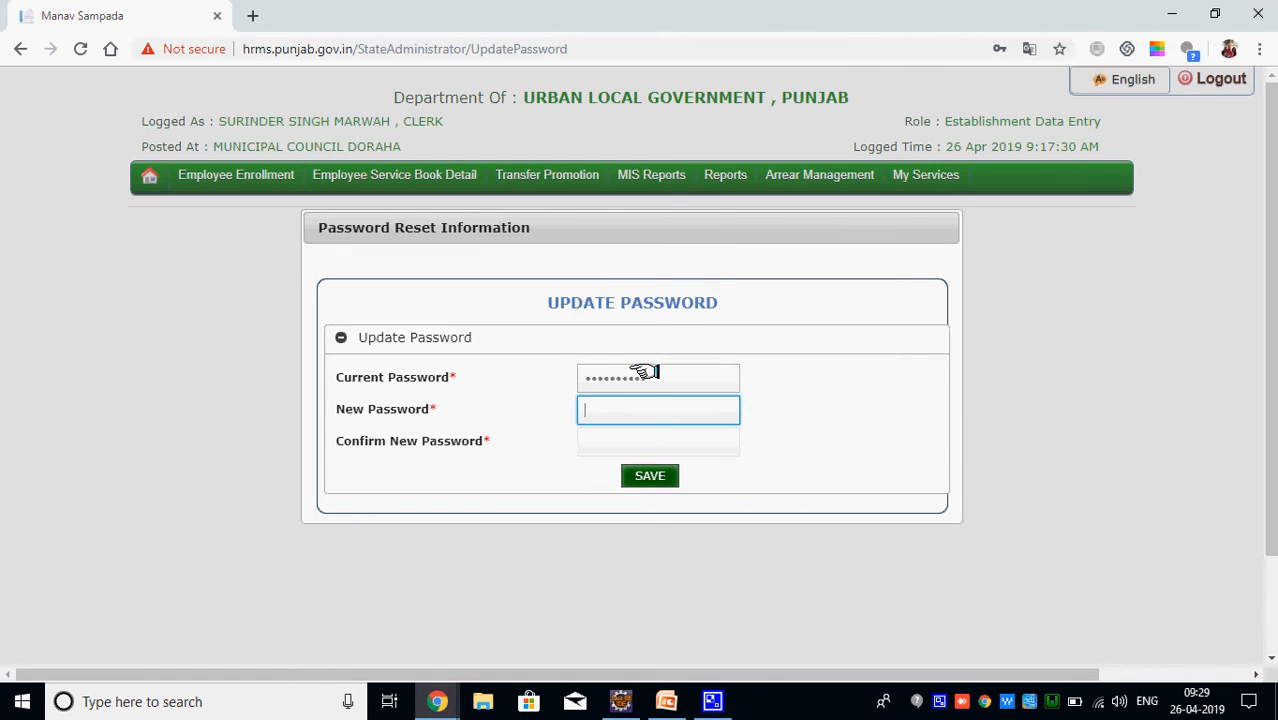
text(••••••••)
key(Tab)
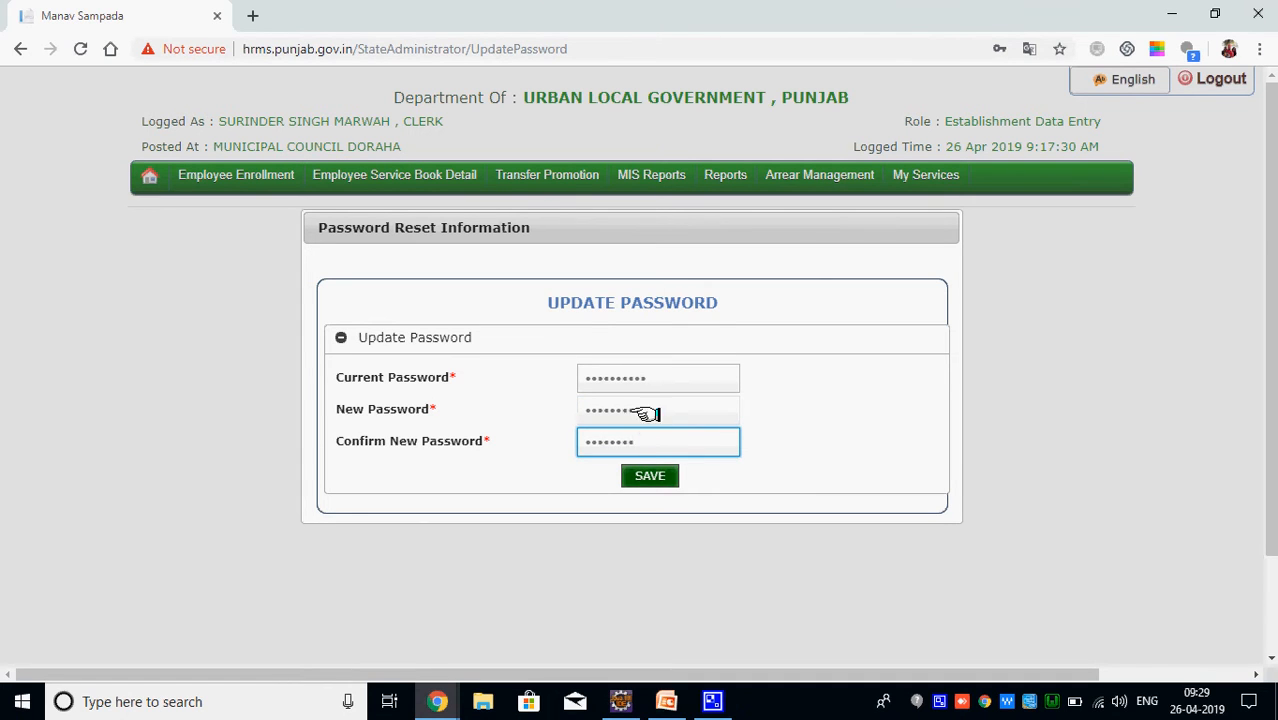
click(640, 474)
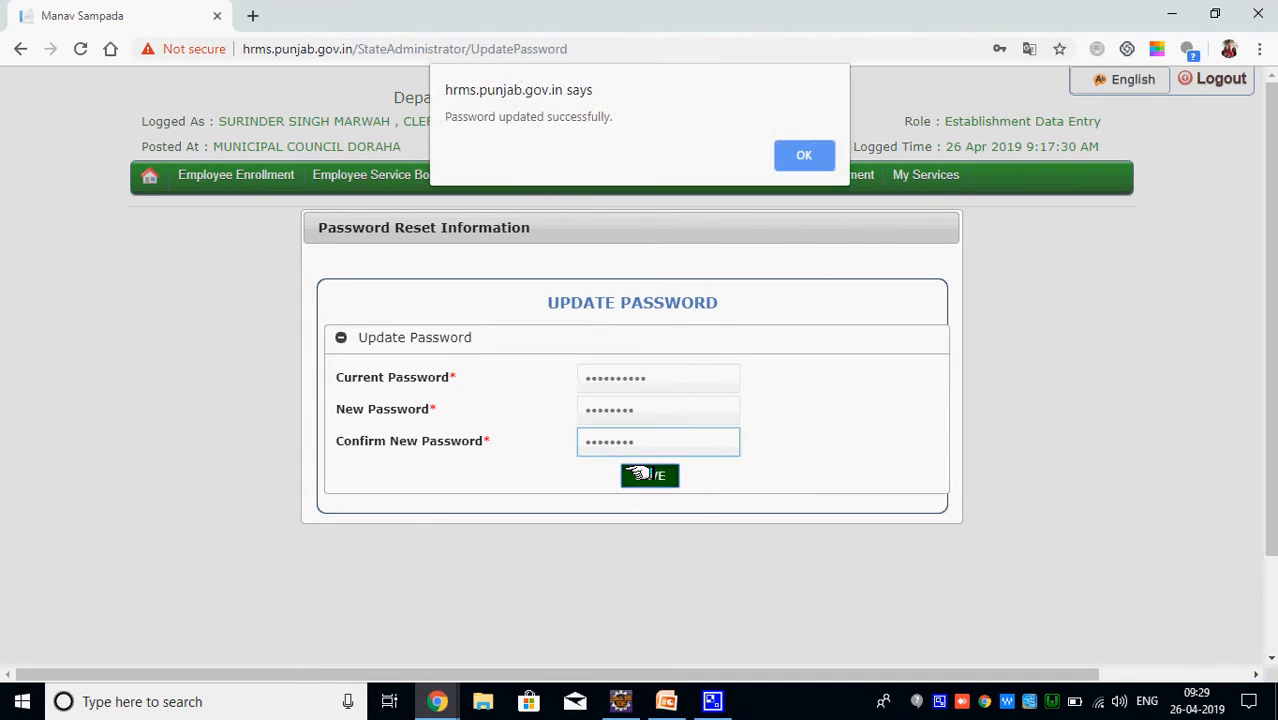
click(803, 152)
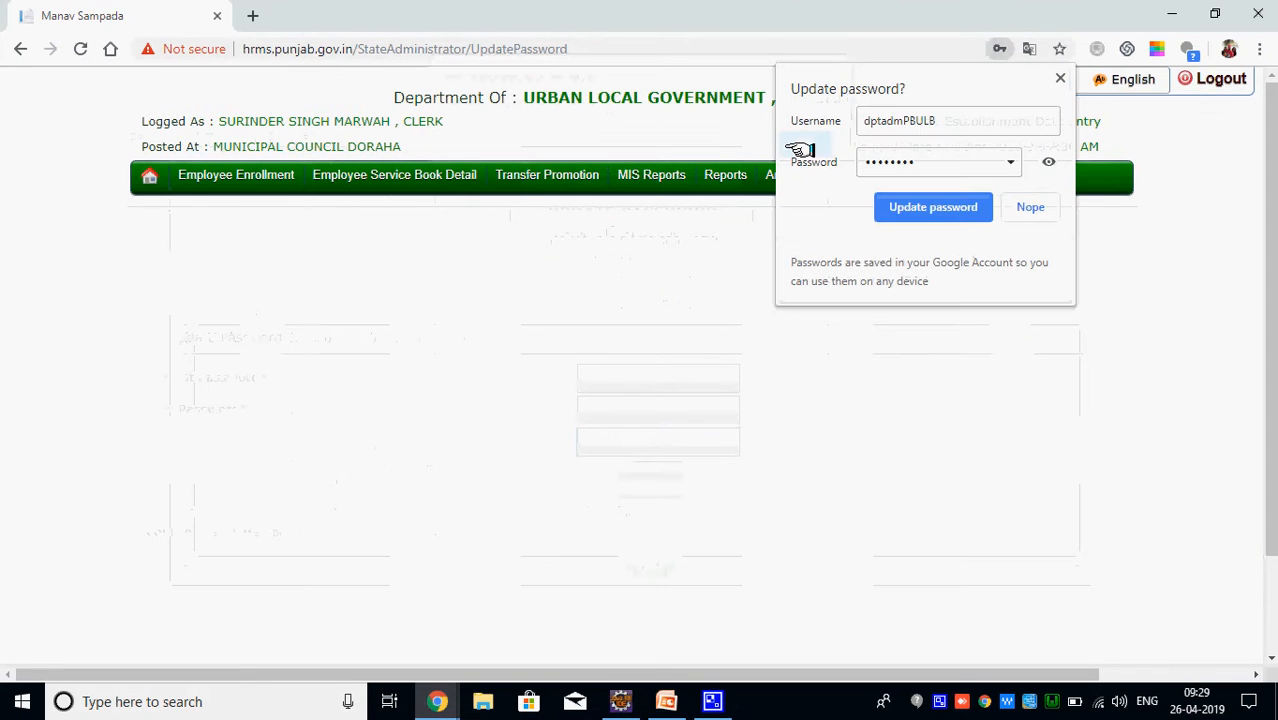
click(1060, 78)
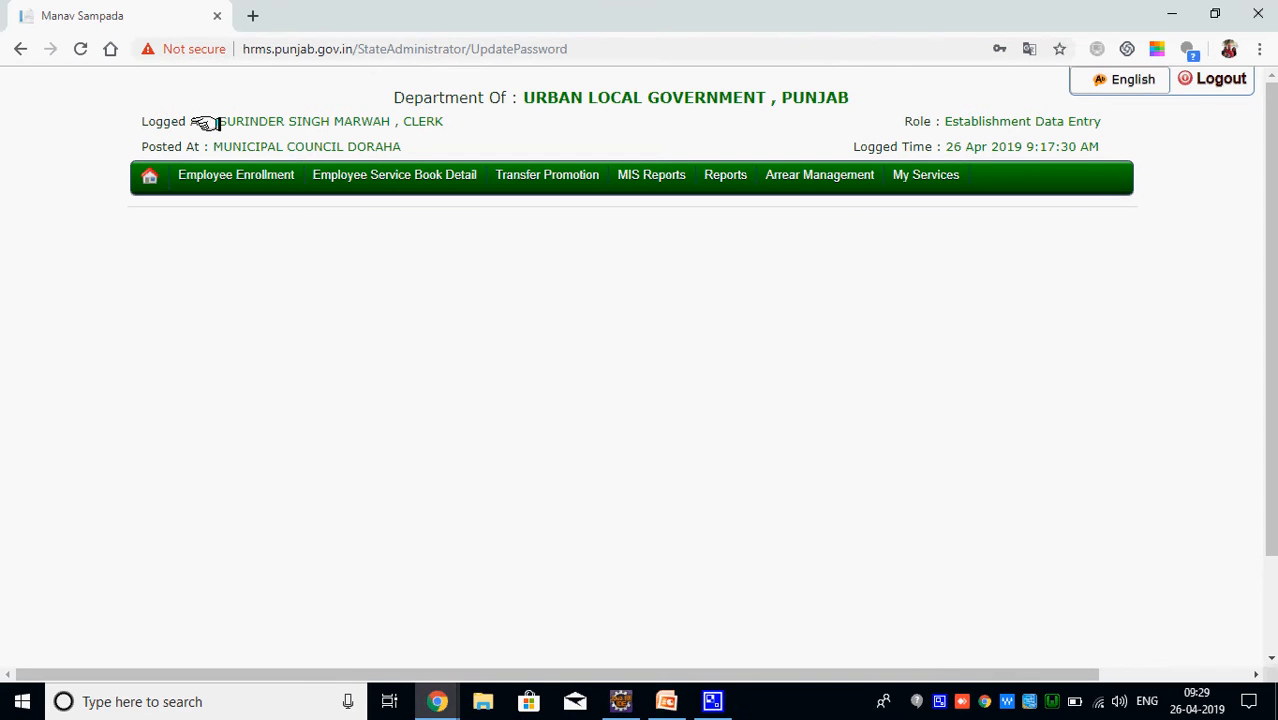
drag(215, 121, 438, 116)
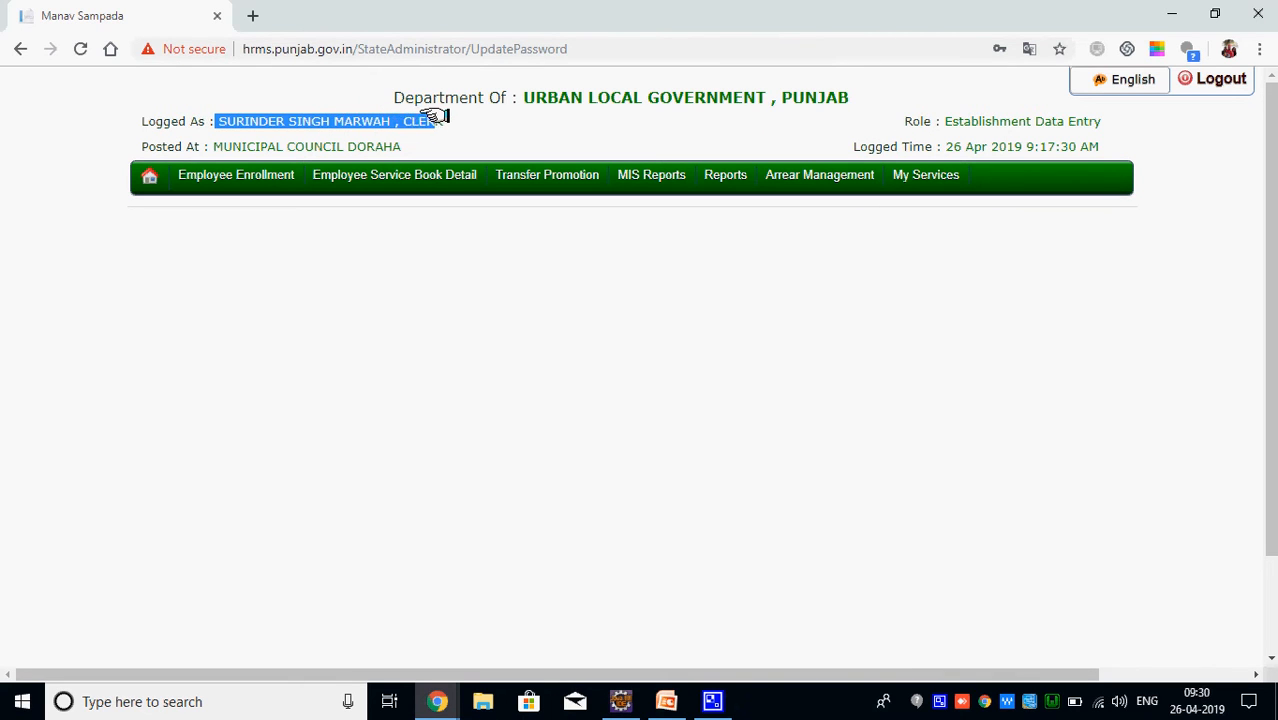
click(215, 146)
drag(215, 146, 418, 141)
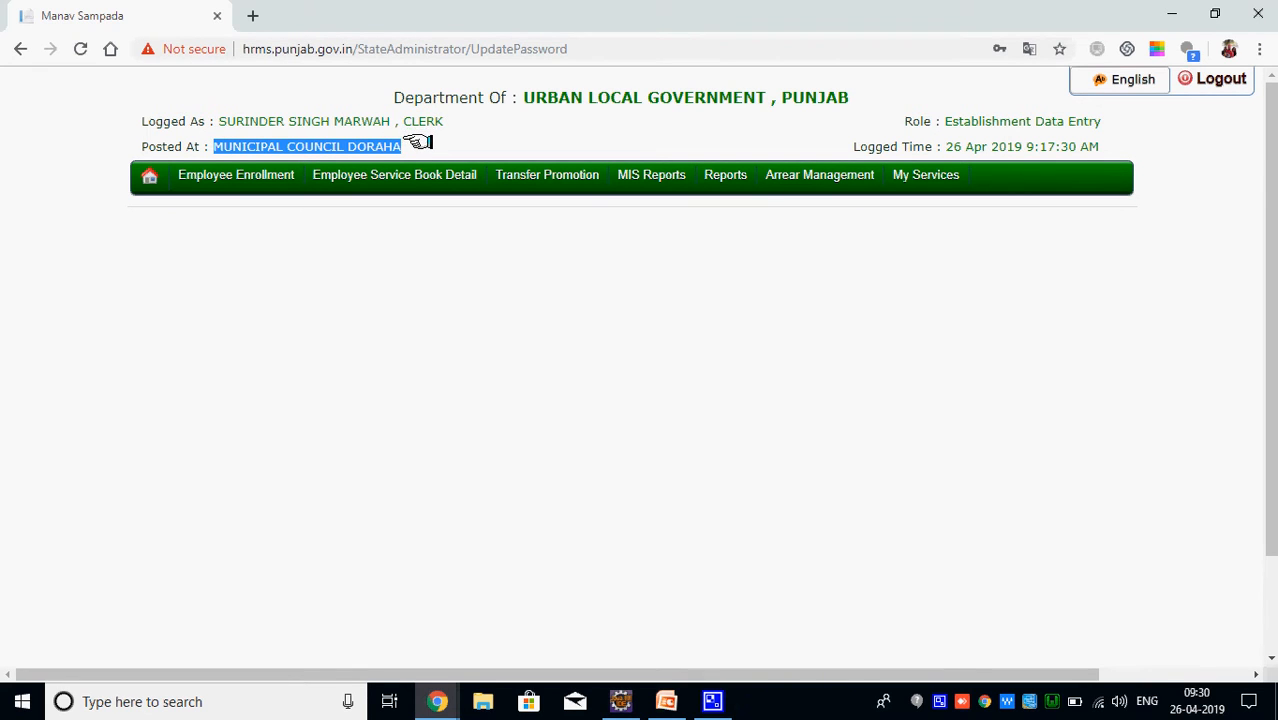
drag(944, 121, 1106, 121)
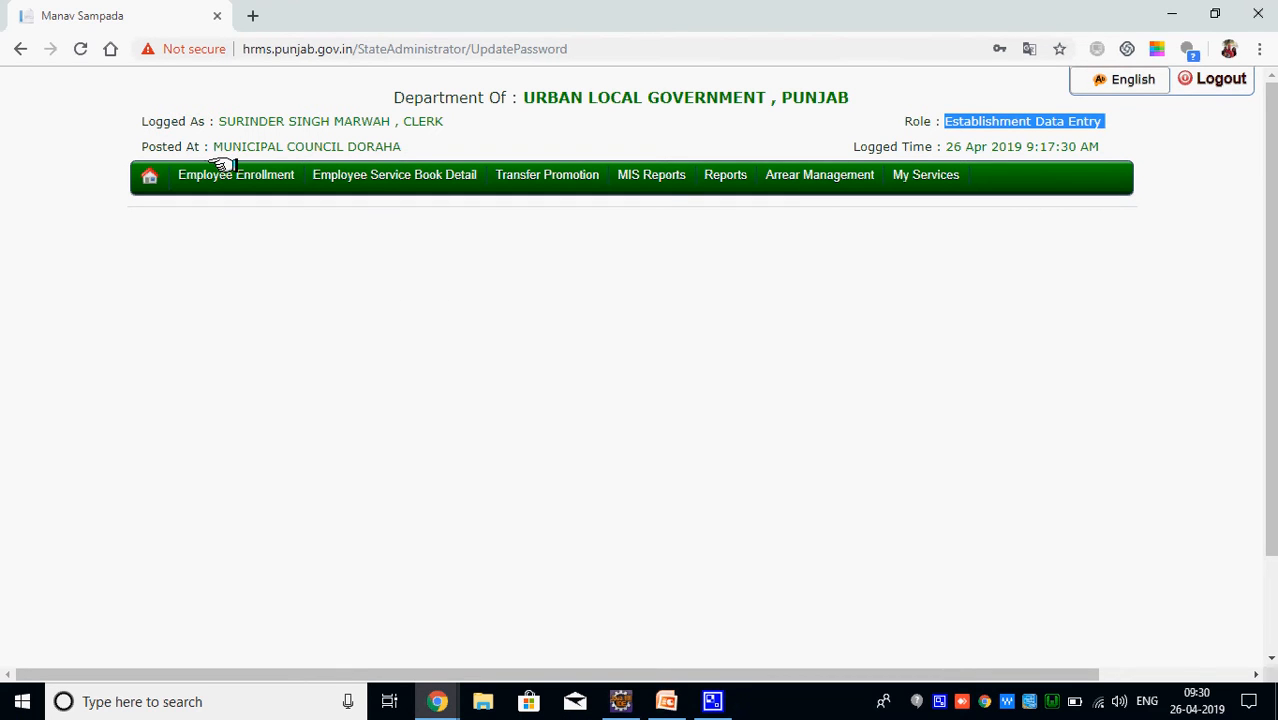
Open Employee Registration and look over the expanded Register New Employee form
mouse_move(243, 177)
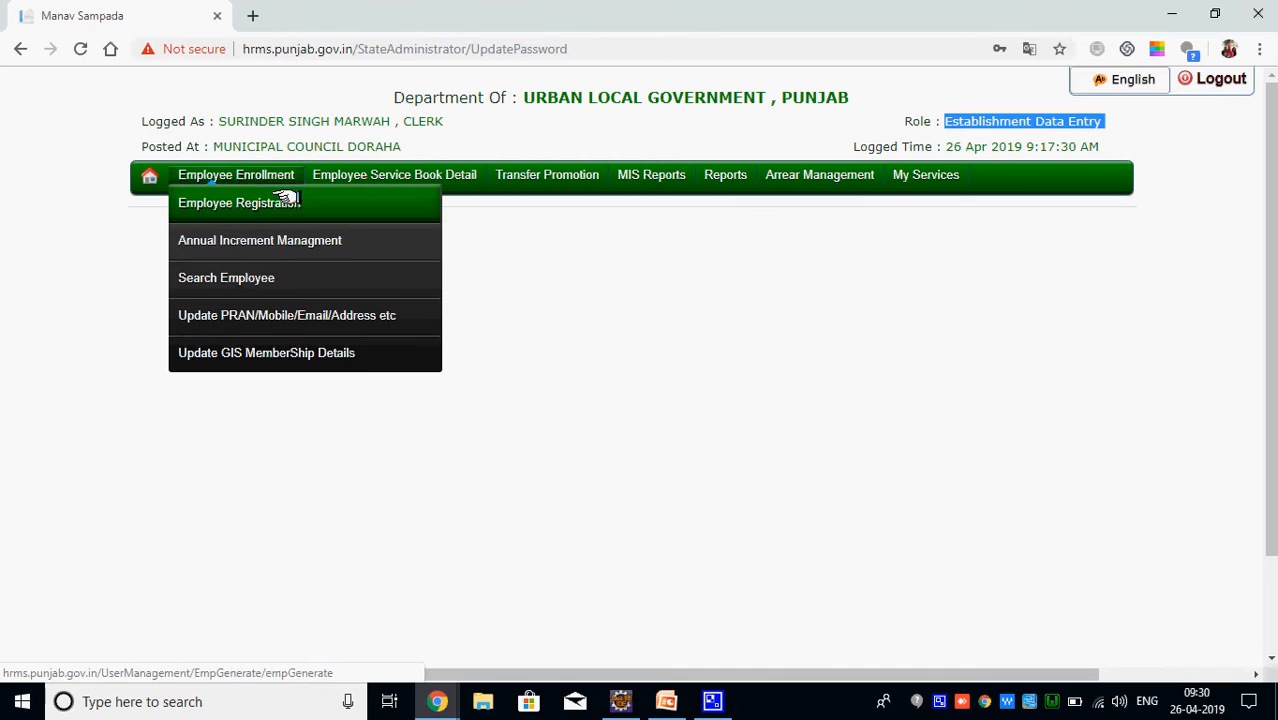
mouse_move(285, 236)
click(275, 206)
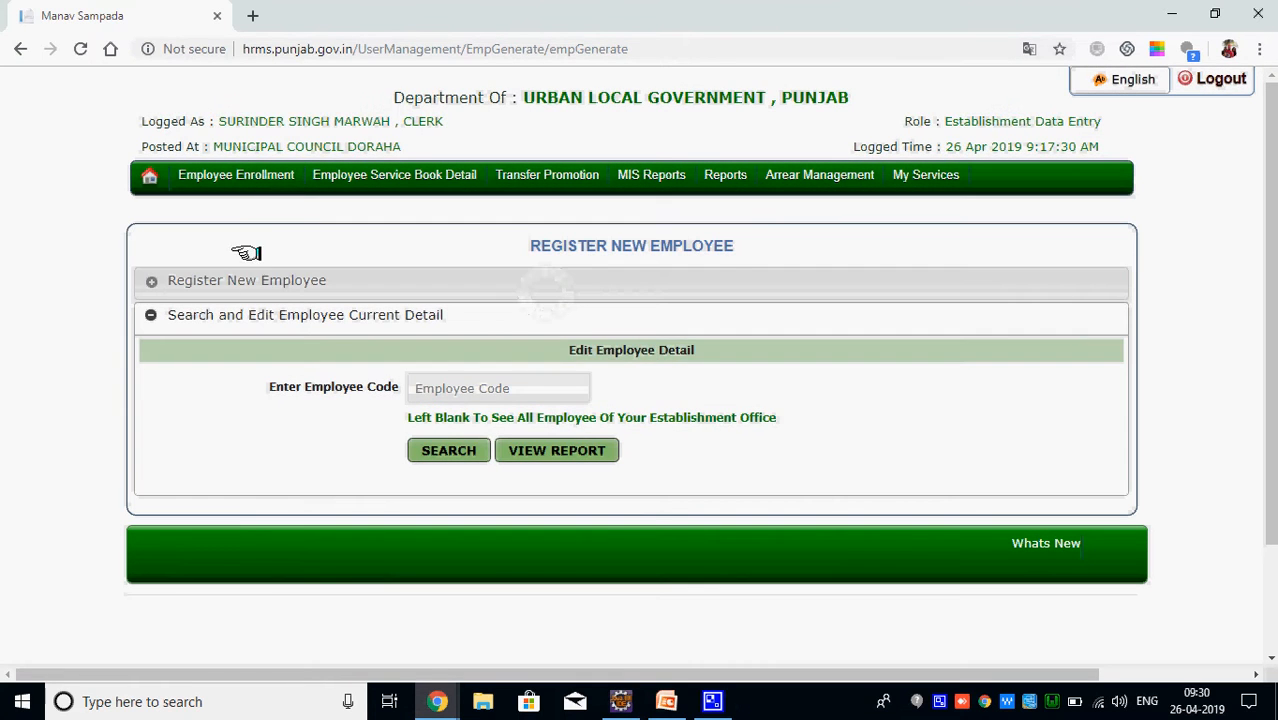
click(234, 281)
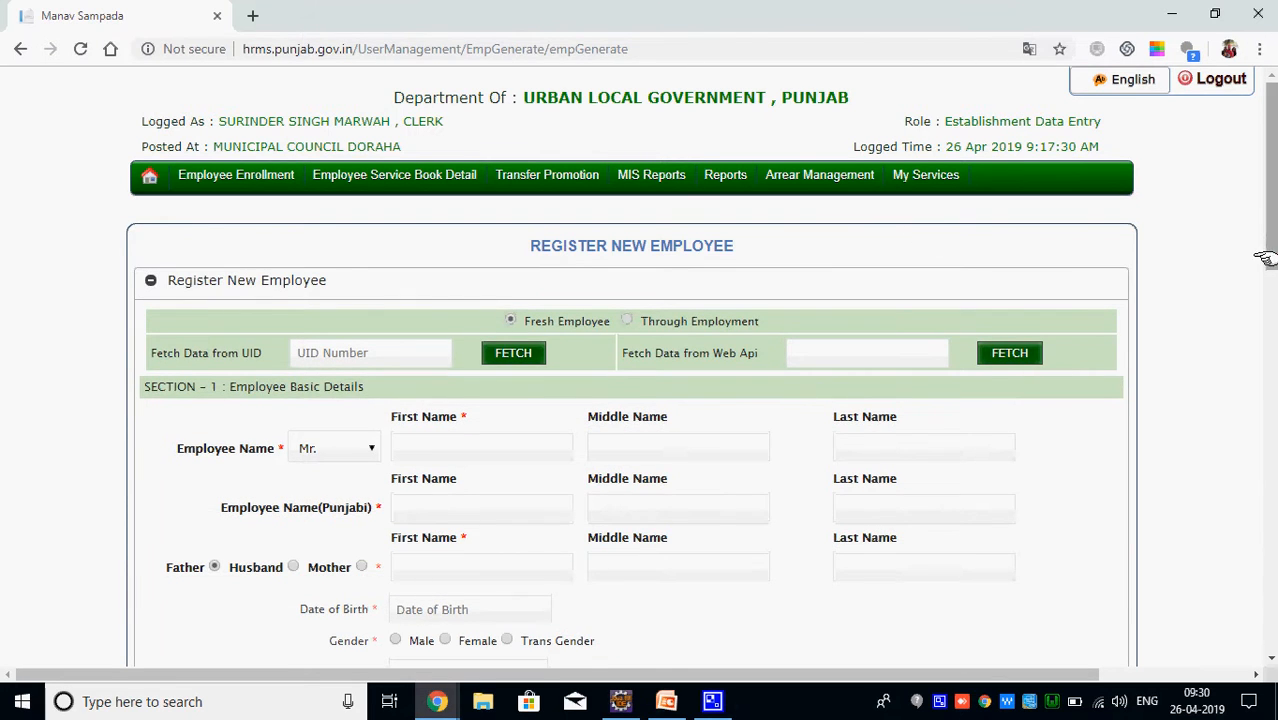
drag(1270, 241, 1271, 181)
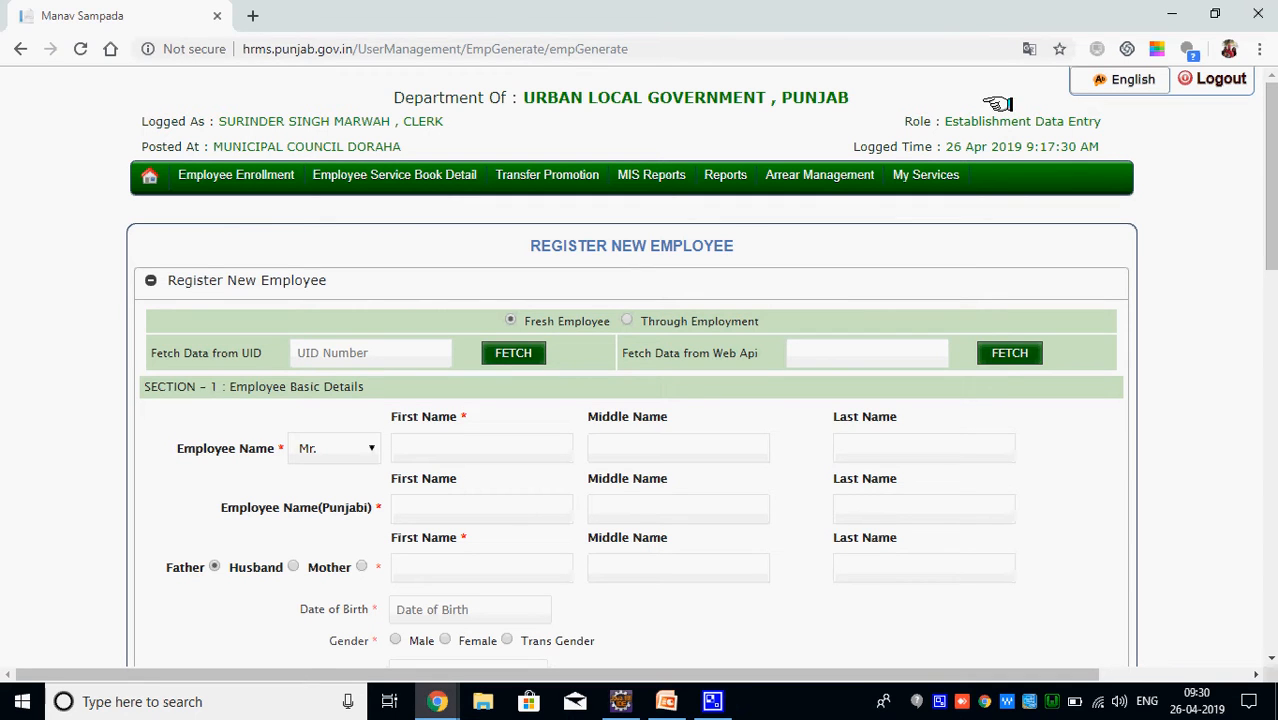
drag(944, 121, 1113, 121)
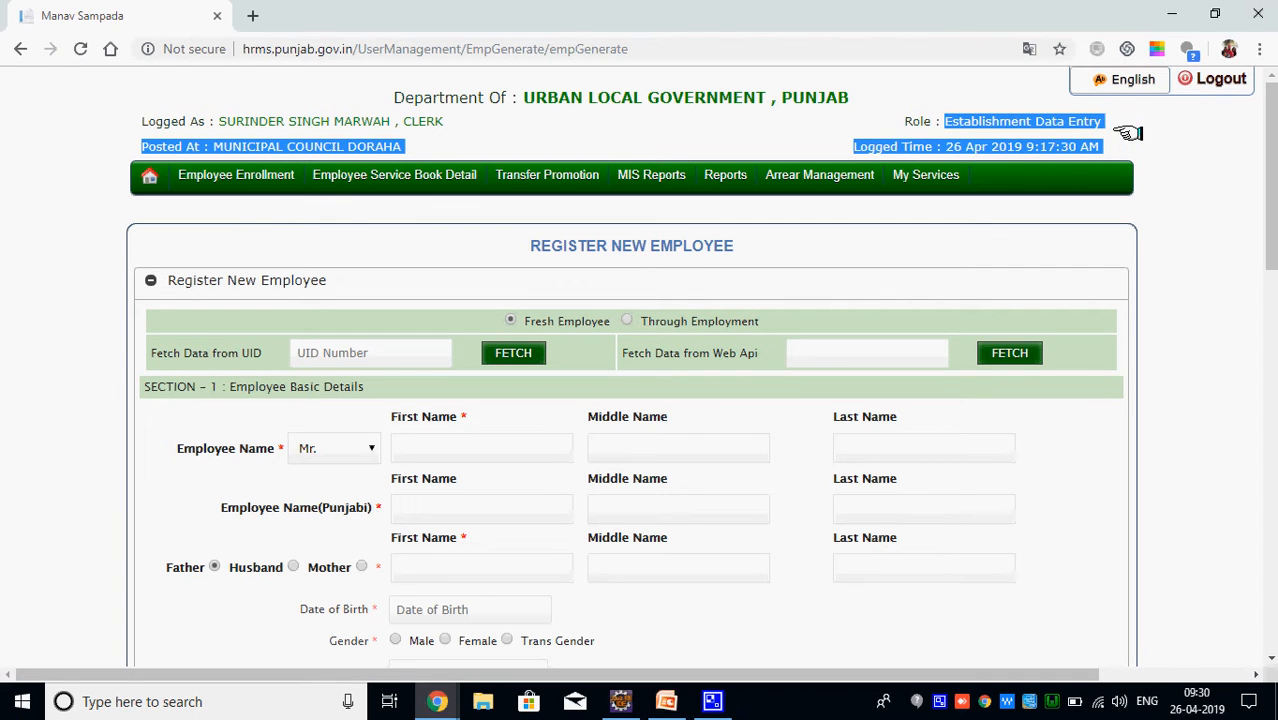
click(1140, 140)
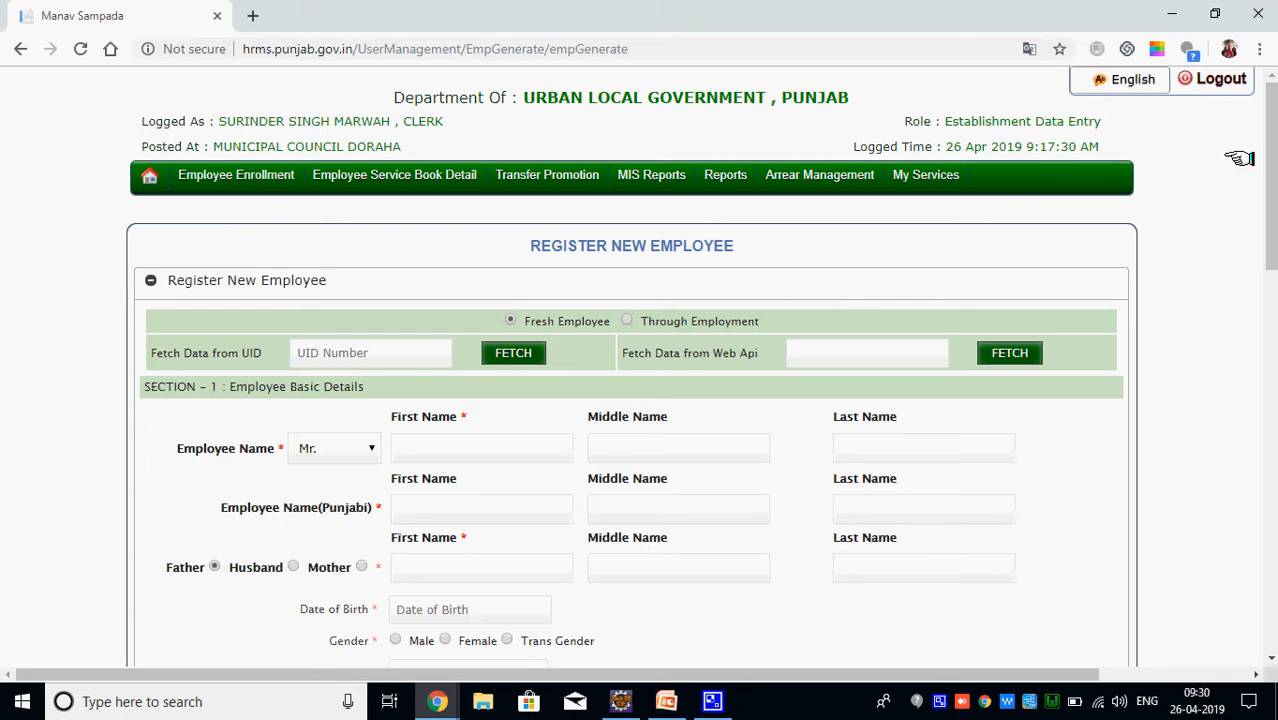
mouse_move(1268, 158)
mouse_down()
mouse_move(1268, 433)
mouse_move(1270, 138)
mouse_up()
Collapse the registration form and go to Employee Enrollment > Search Employee
click(151, 280)
mouse_move(257, 174)
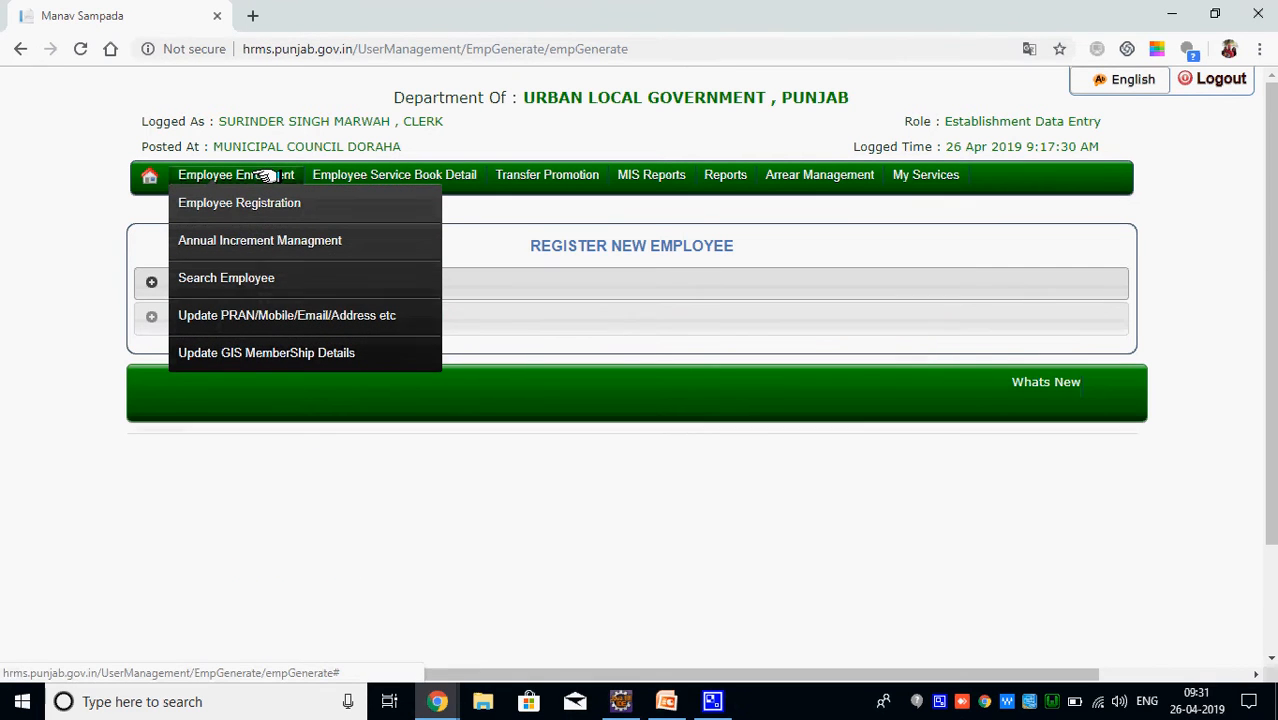
click(242, 279)
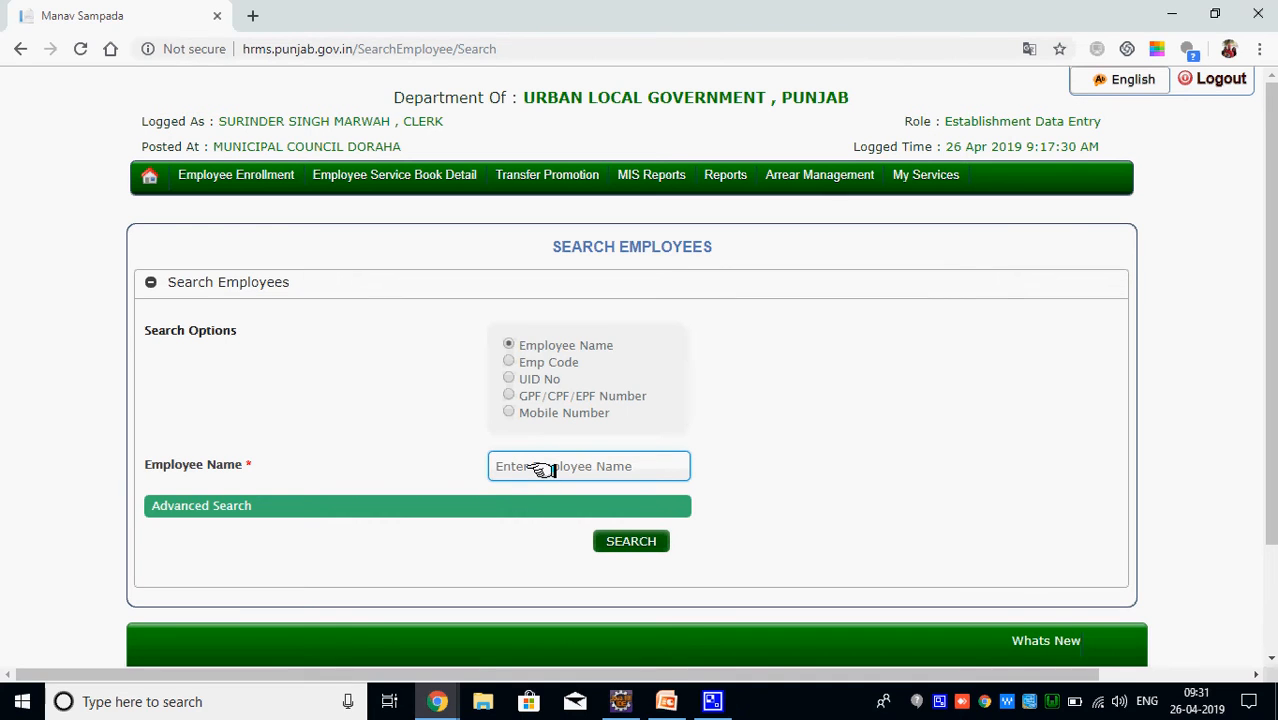
Search by the clerk's first name and scroll through the single Not Verified result
text(s)
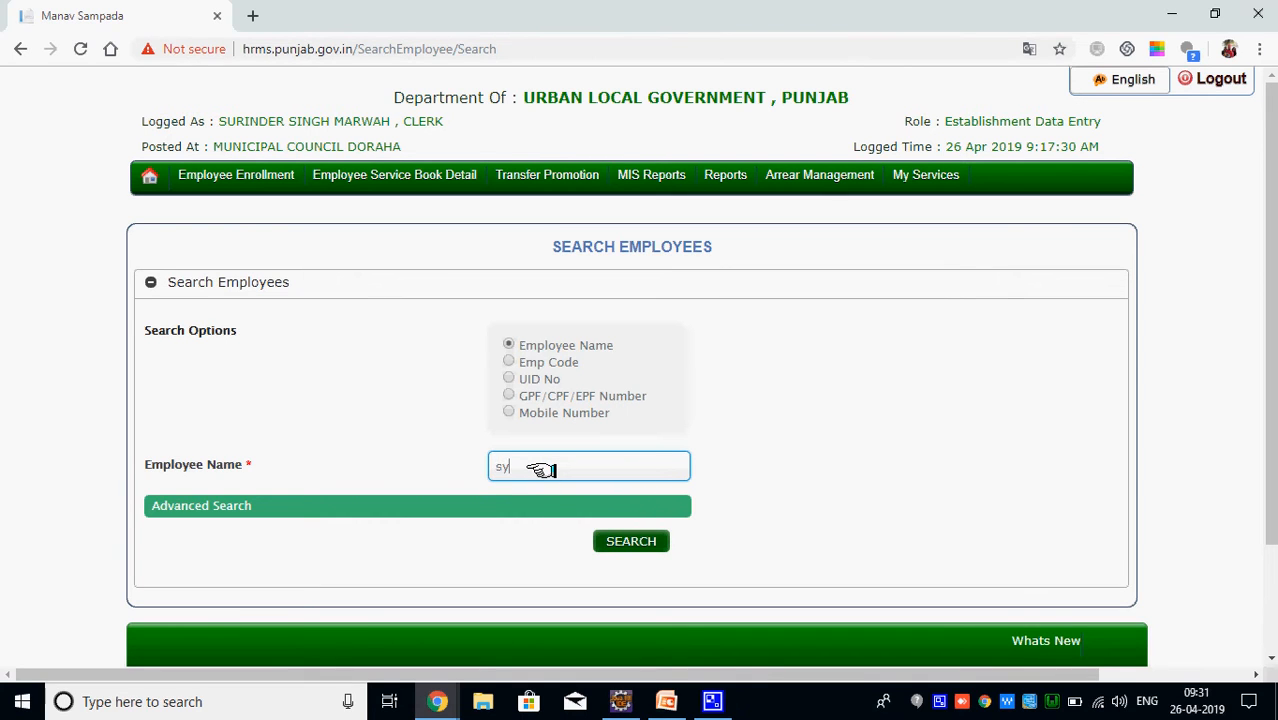
text(ur)
key(BackSpace)
text(inder)
click(628, 541)
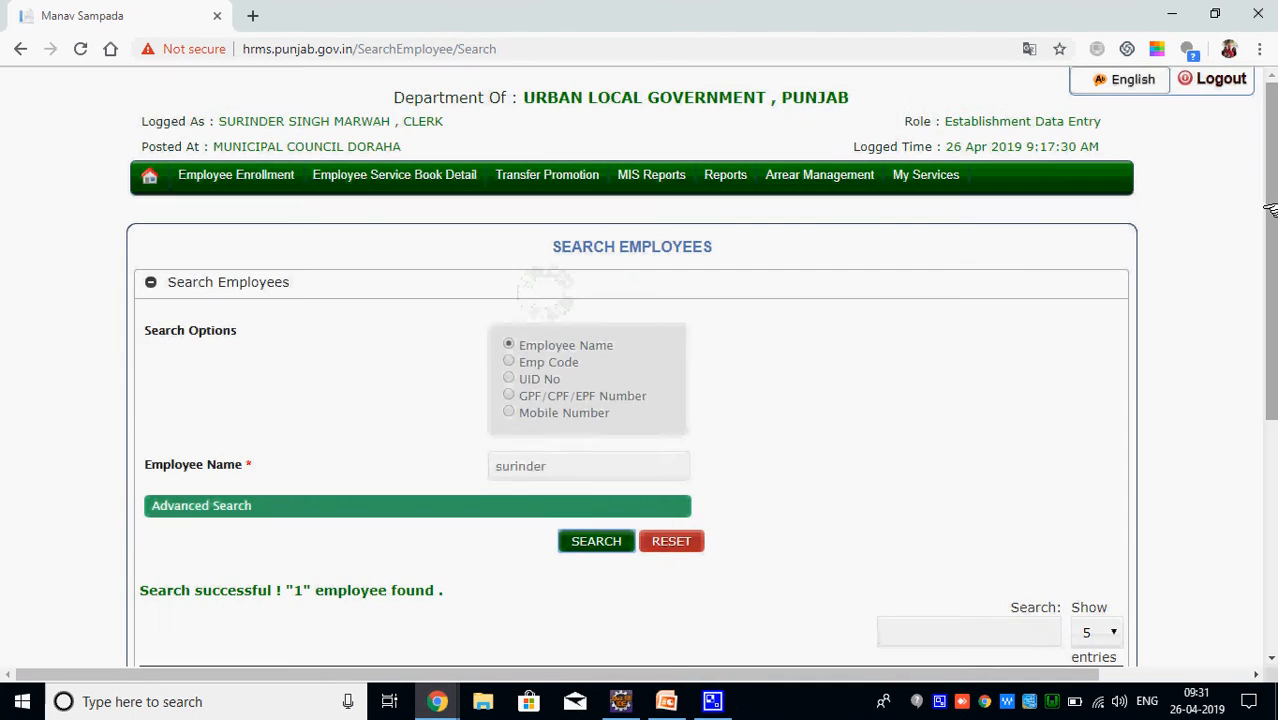
drag(1270, 210, 1270, 447)
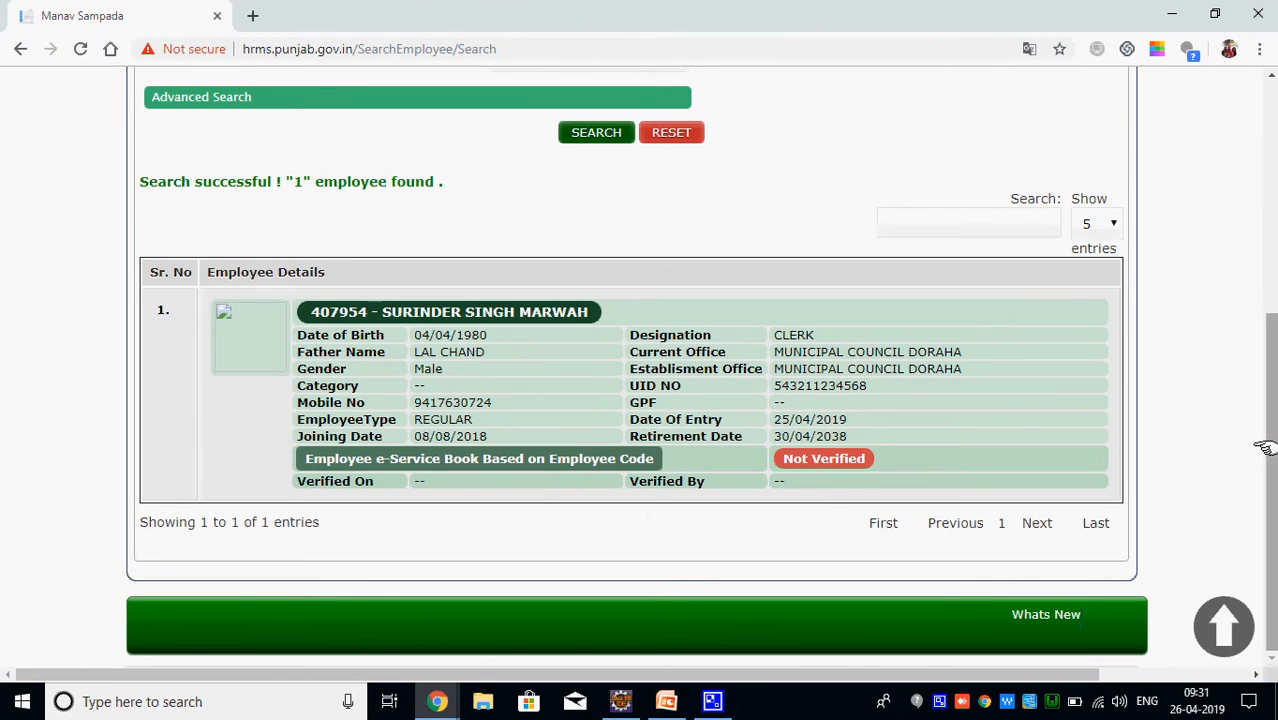
drag(1265, 447, 1262, 283)
drag(542, 350, 350, 347)
Search the second employee's name and review the accountant's Not Verified record
text(rahul)
click(596, 420)
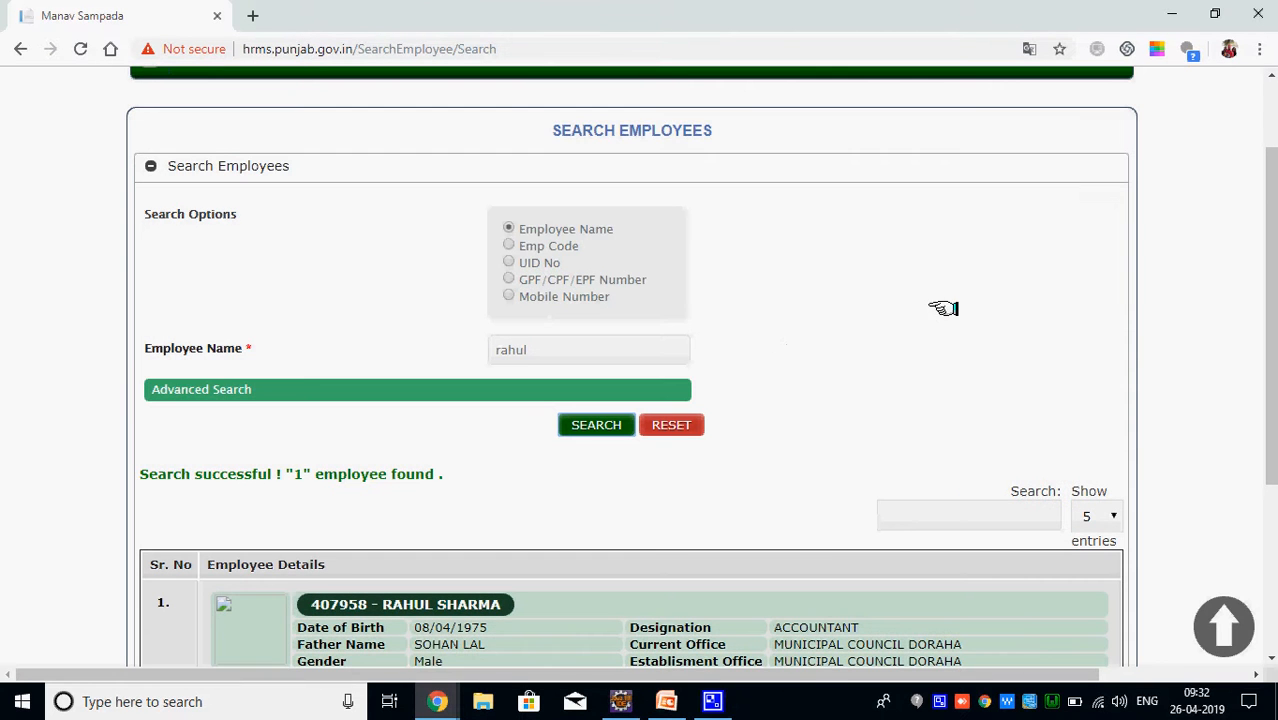
drag(1270, 192, 1270, 360)
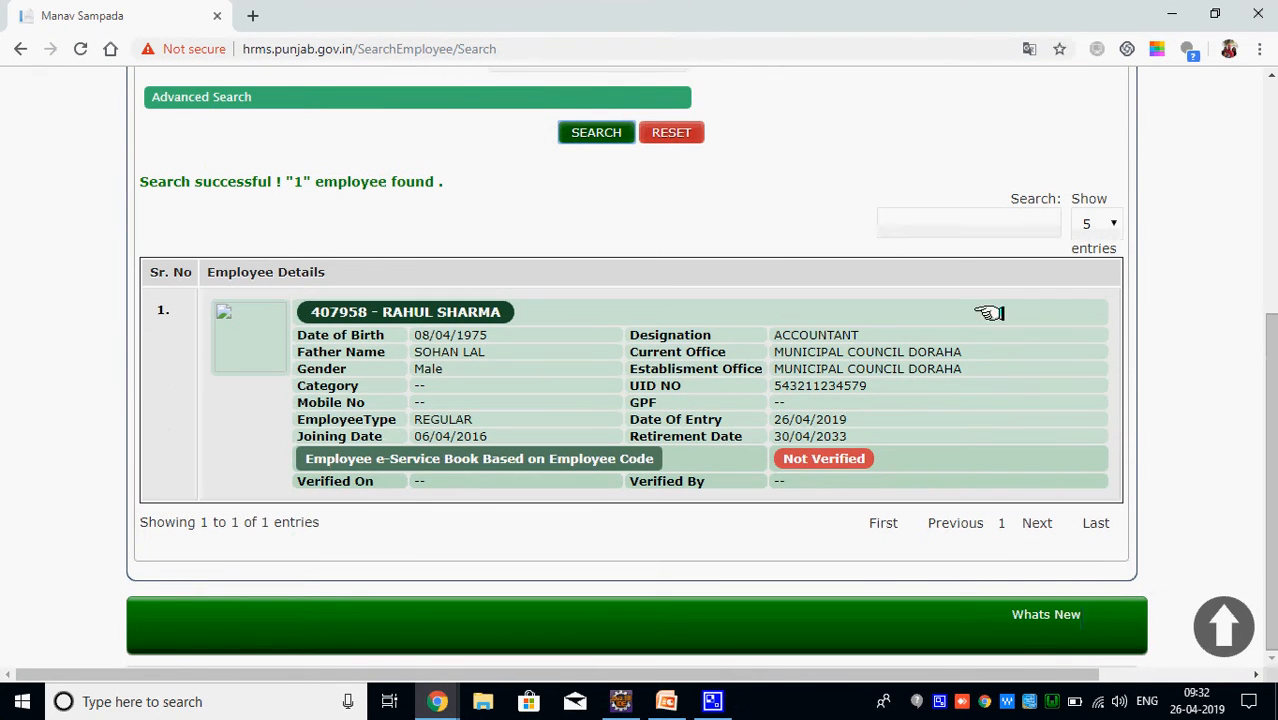
drag(316, 312, 536, 303)
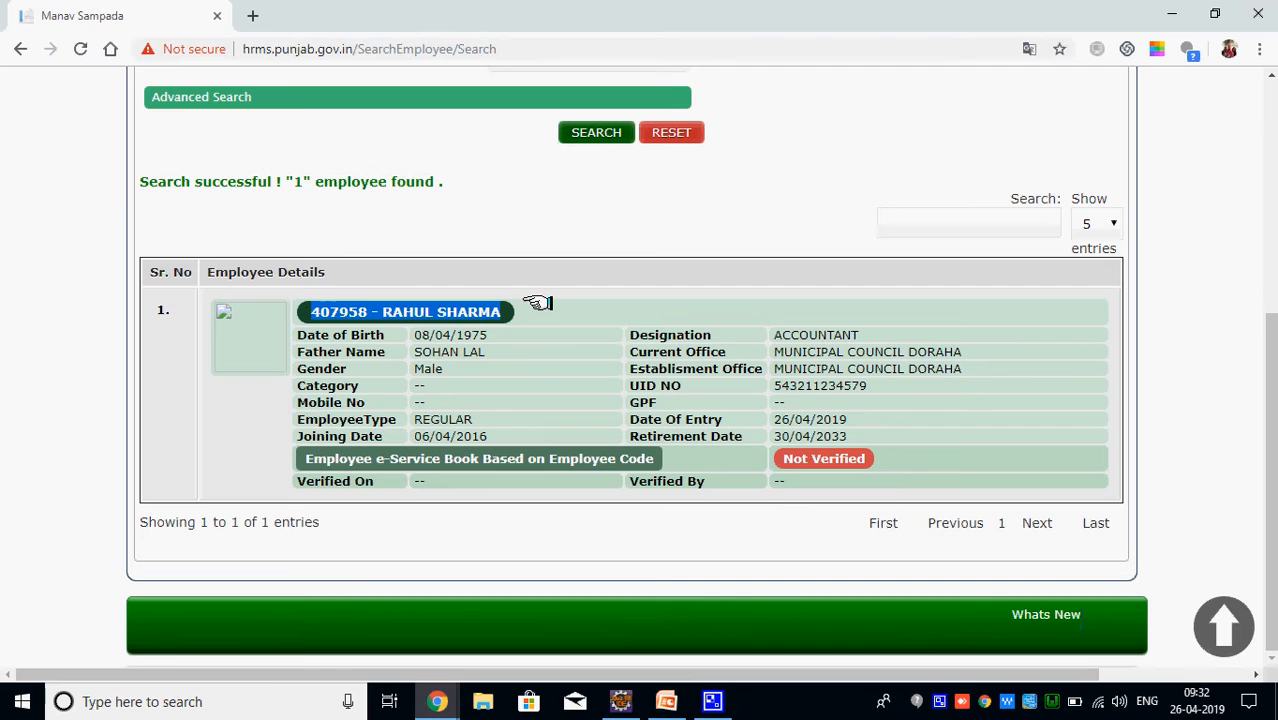
drag(874, 458, 790, 457)
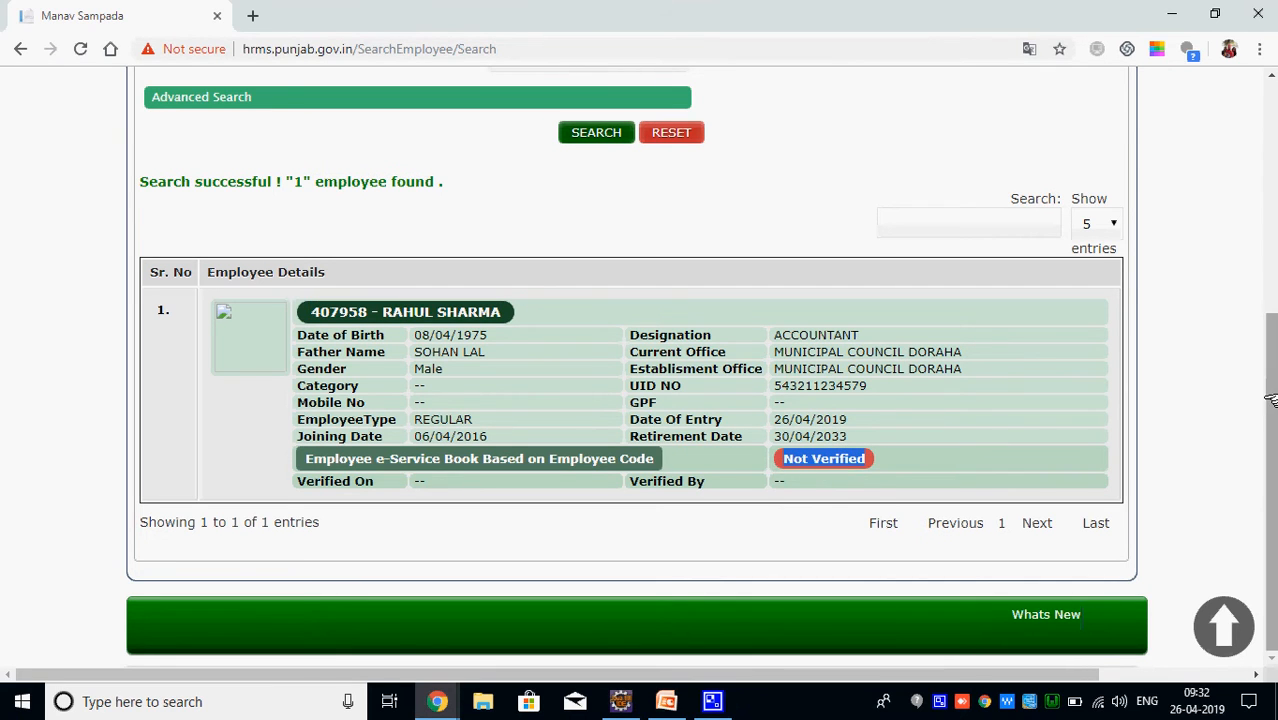
drag(1270, 403, 1255, 158)
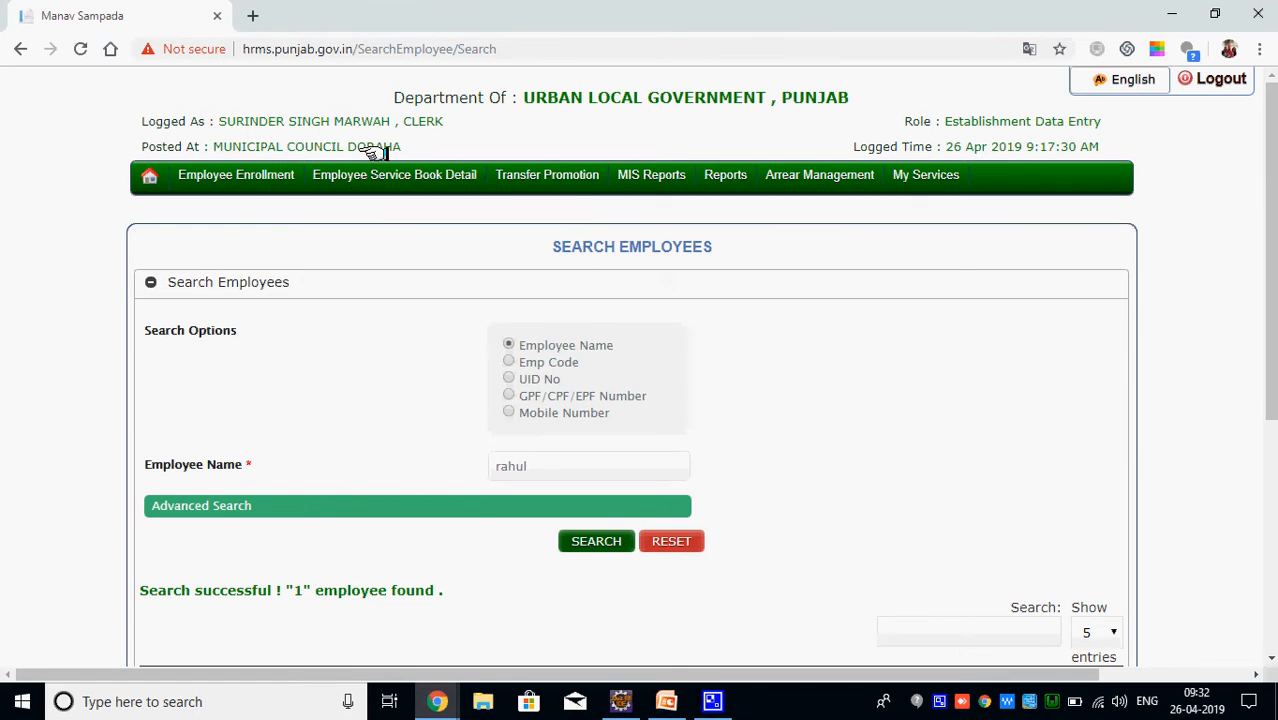
Choose Submit Service Book For Verification under Employee Service Book Detail
mouse_move(372, 176)
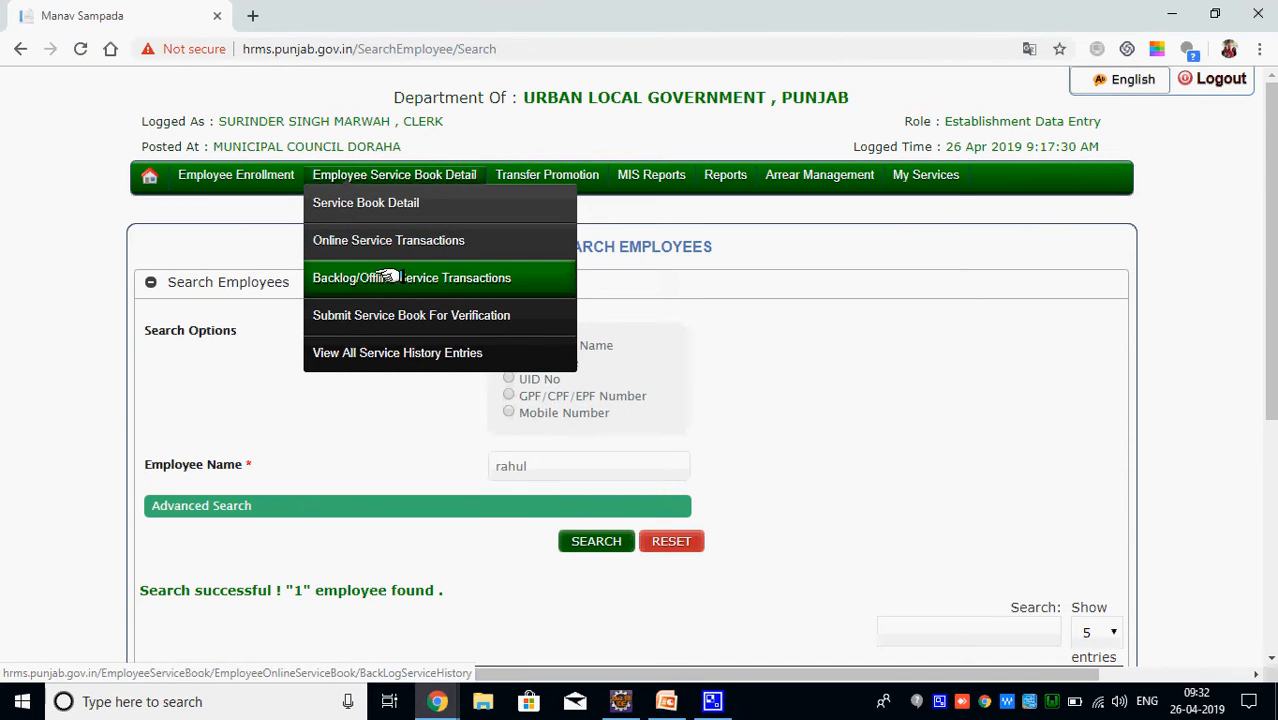
click(387, 323)
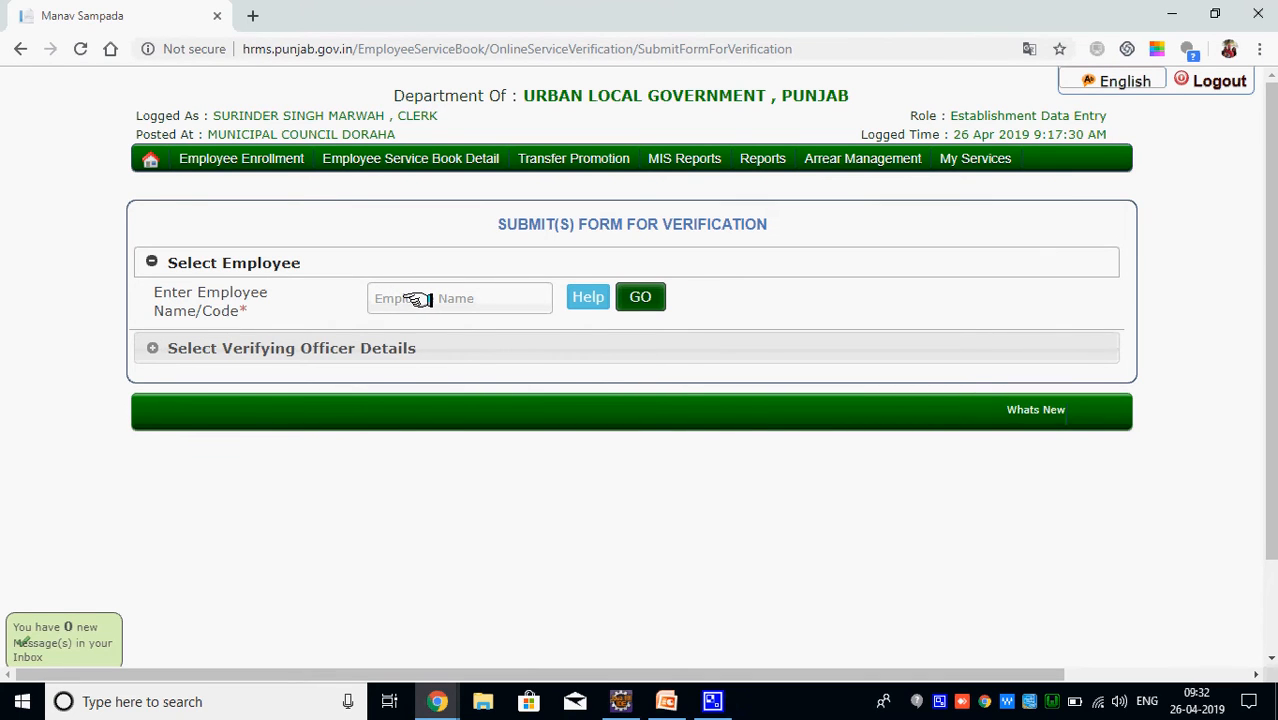
Pick the clerk in Enter Employee Name/Code and load the verifying officer details with GO
click(414, 299)
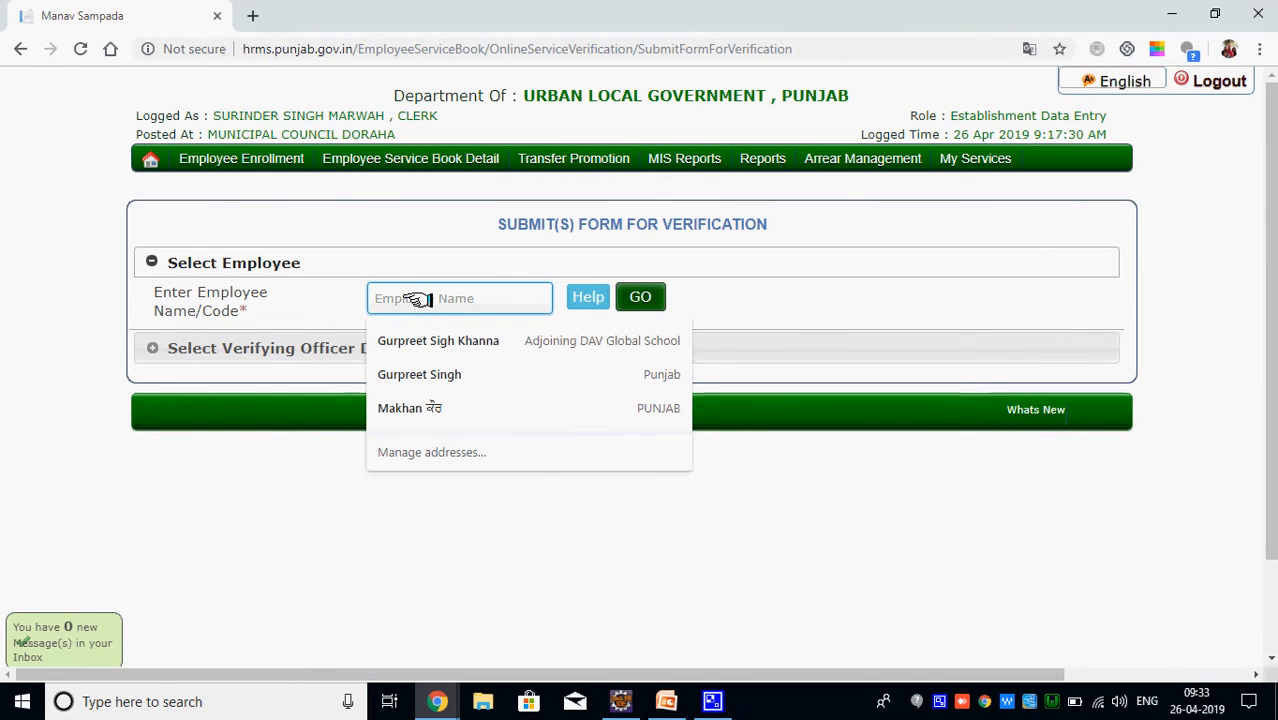
text(Rahul)
key(Down)
key(Return)
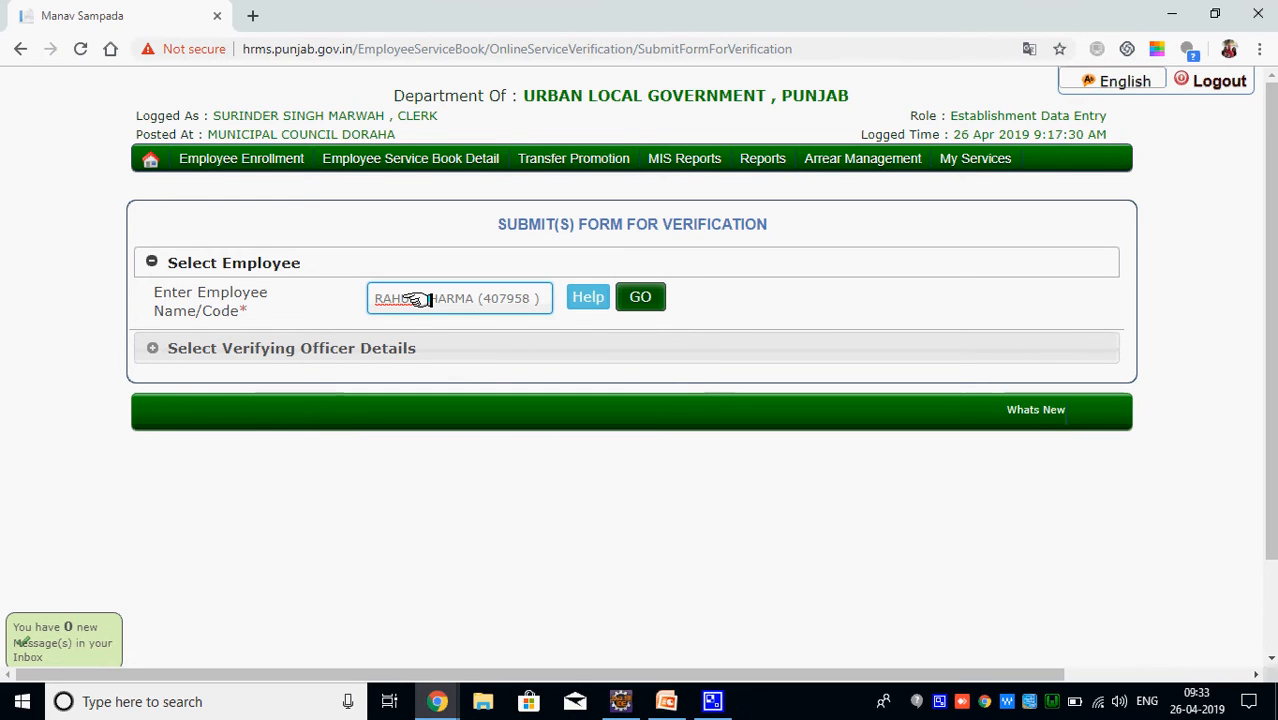
key(BackSpace)
key(BackSpace)
key(BackSpace)
key(BackSpace)
key(BackSpace)
key(BackSpace)
key(BackSpace)
key(BackSpace)
key(BackSpace)
key(BackSpace)
key(BackSpace)
key(BackSpace)
key(BackSpace)
key(BackSpace)
key(BackSpace)
key(BackSpace)
key(BackSpace)
key(BackSpace)
key(BackSpace)
key(BackSpace)
key(BackSpace)
key(BackSpace)
text(r)
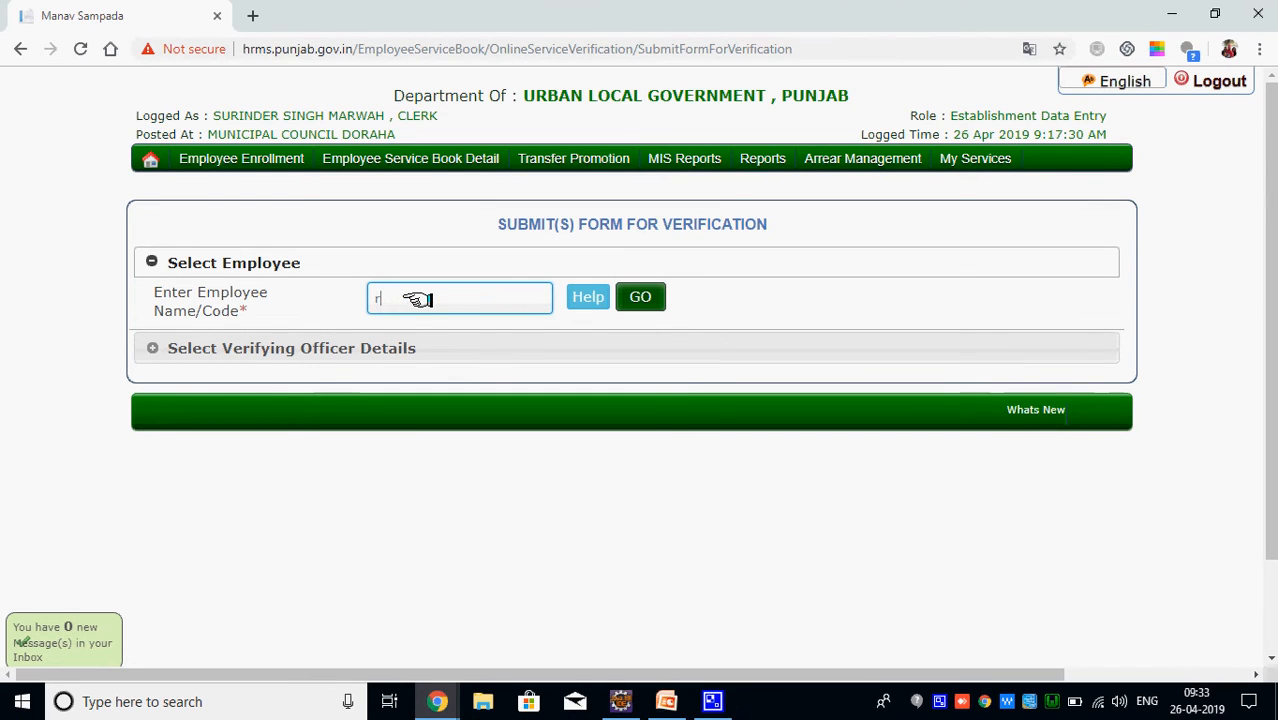
text(u)
key(BackSpace)
key(BackSpace)
text(sur)
key(Down)
key(Return)
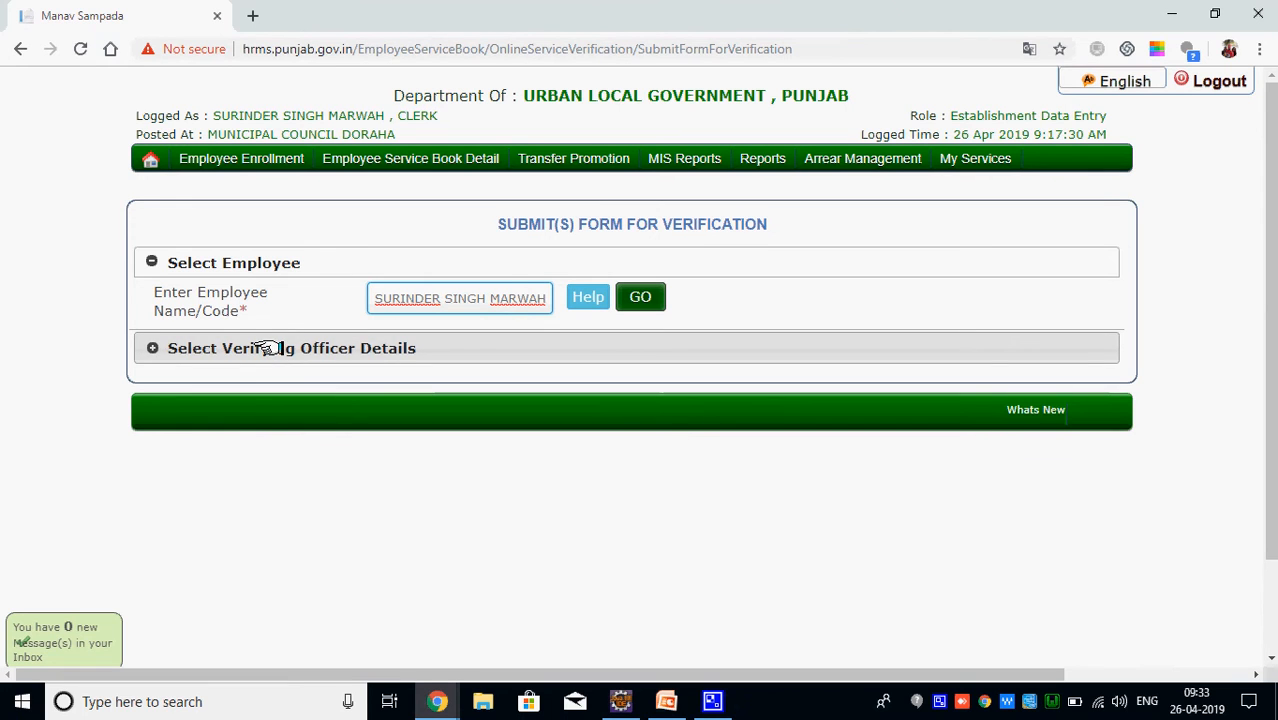
click(641, 295)
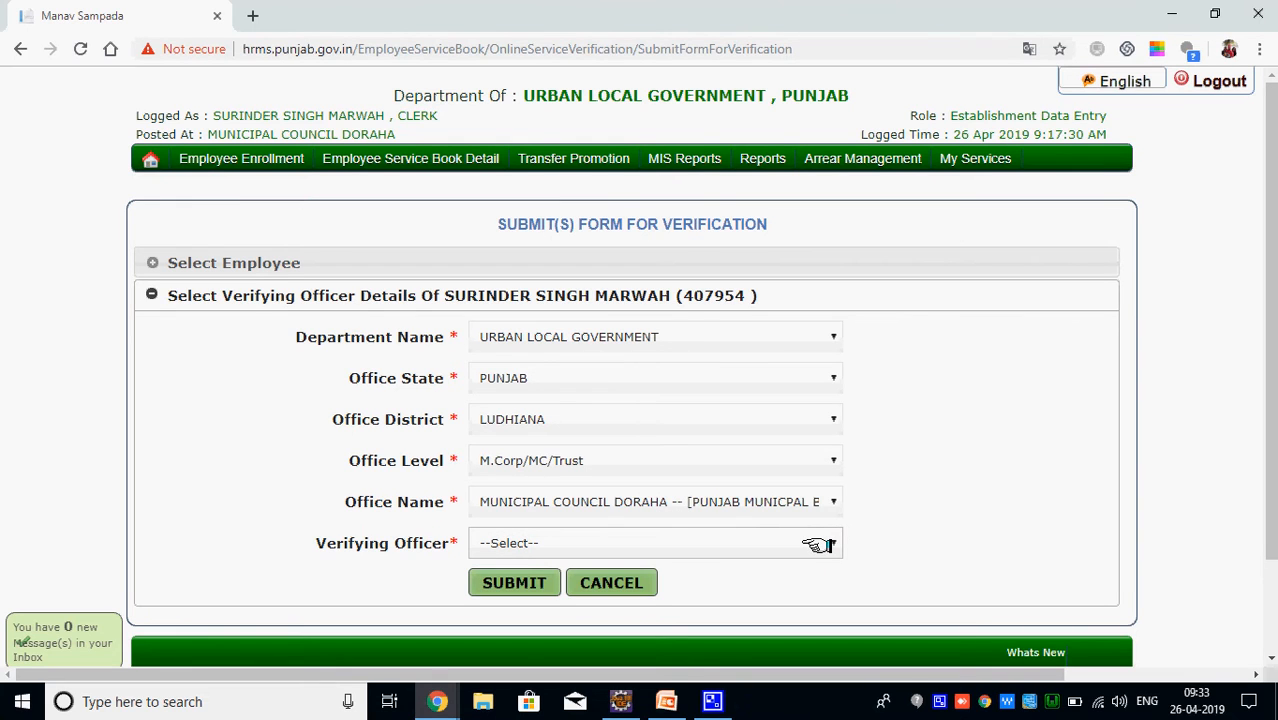
Choose the accountant as Verifying Officer and submit the clerk's service book
click(818, 546)
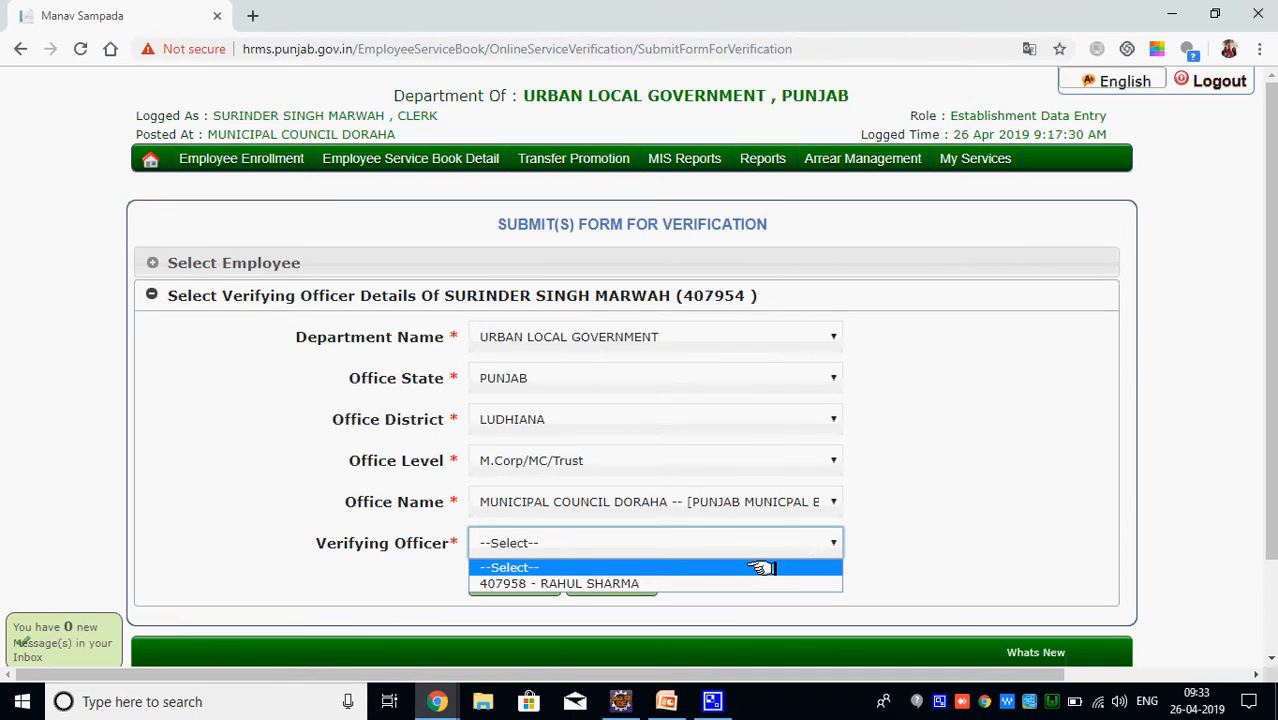
click(607, 583)
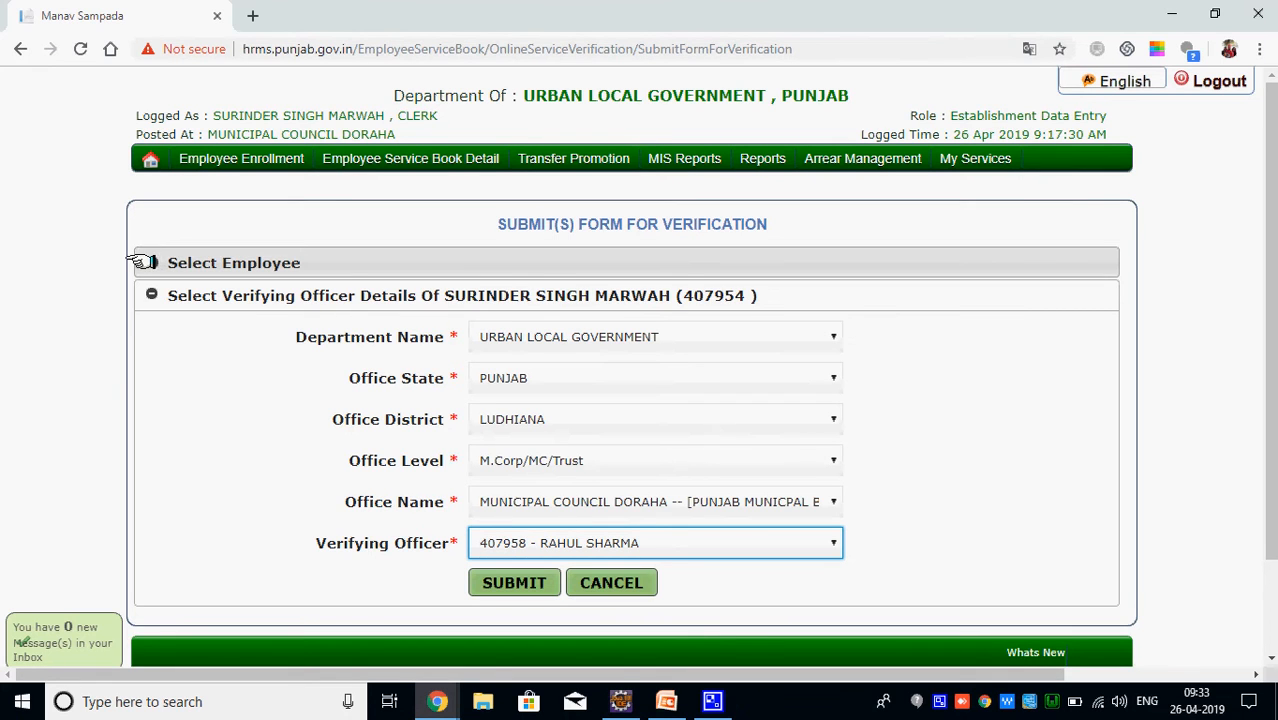
click(193, 258)
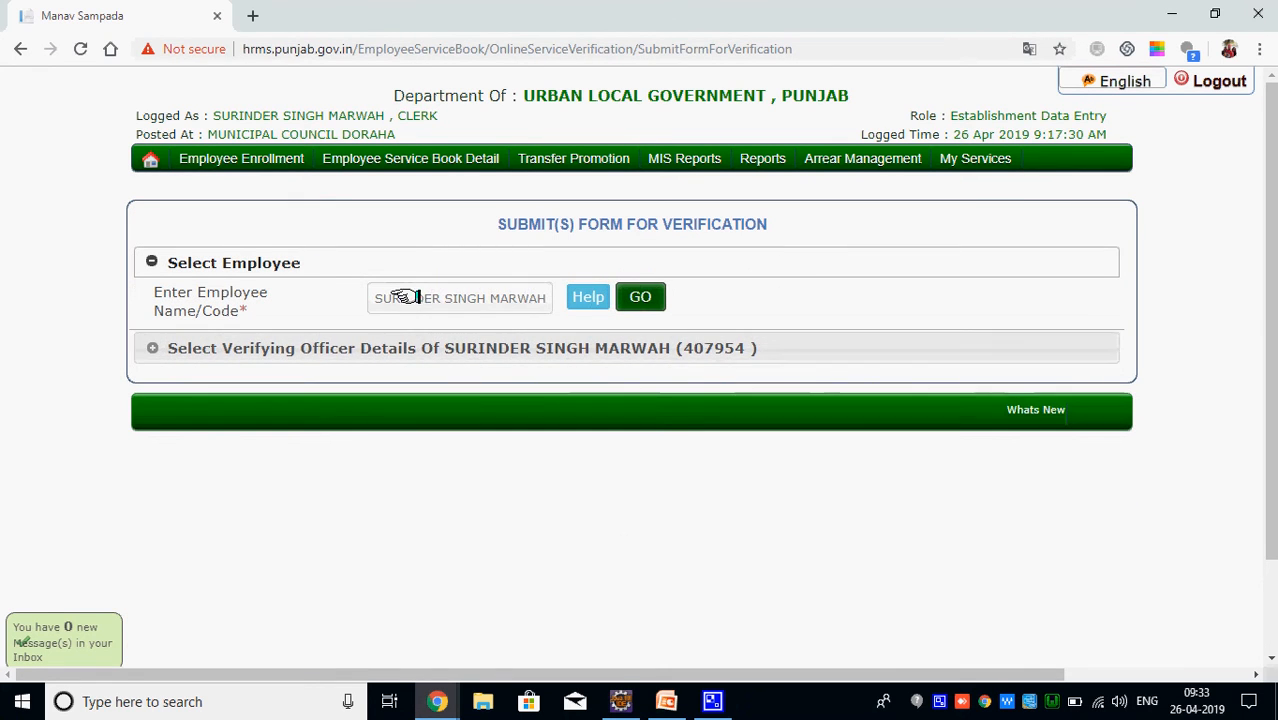
click(390, 348)
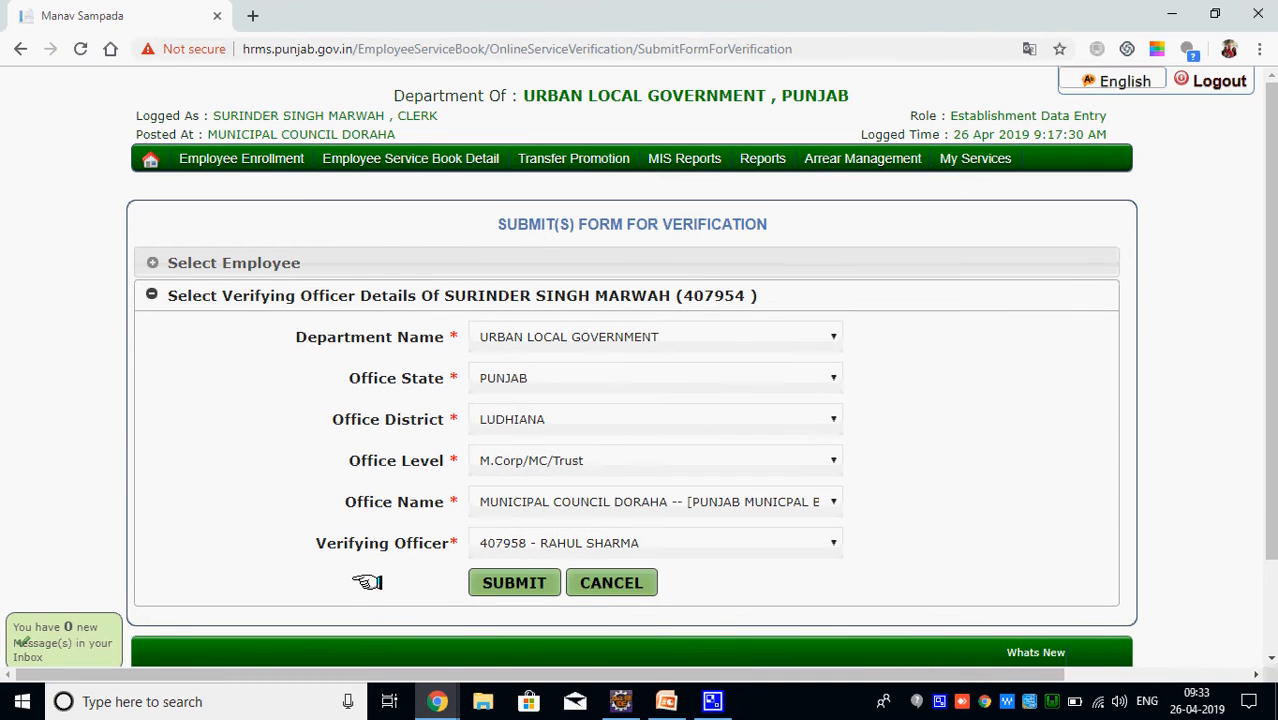
click(505, 583)
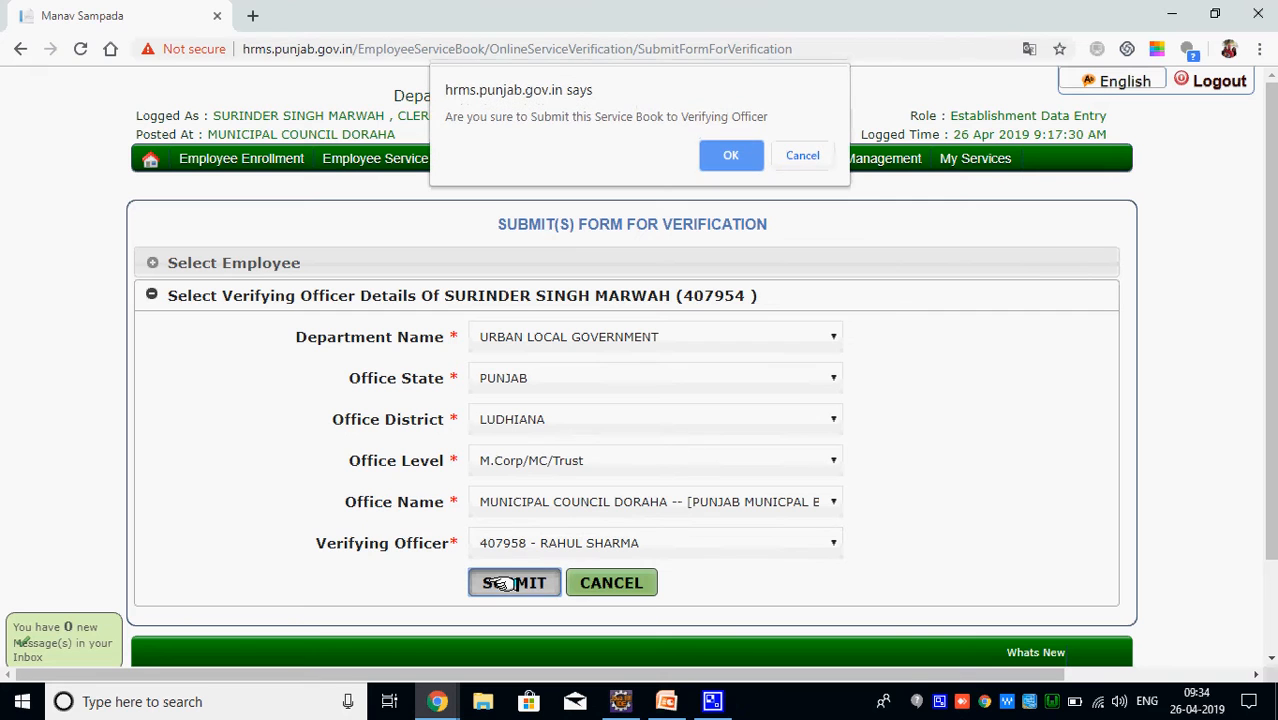
Confirm the submission, then dismiss the Insufficient Data rejection alert
click(732, 155)
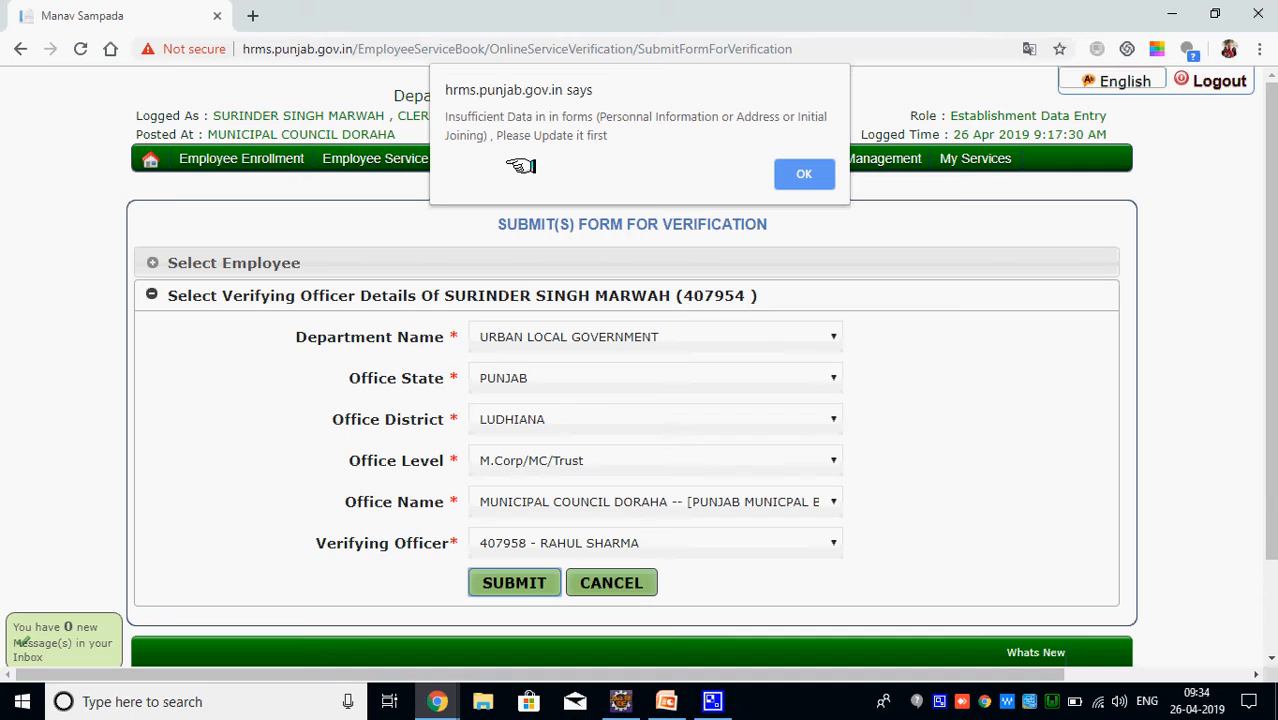
click(805, 172)
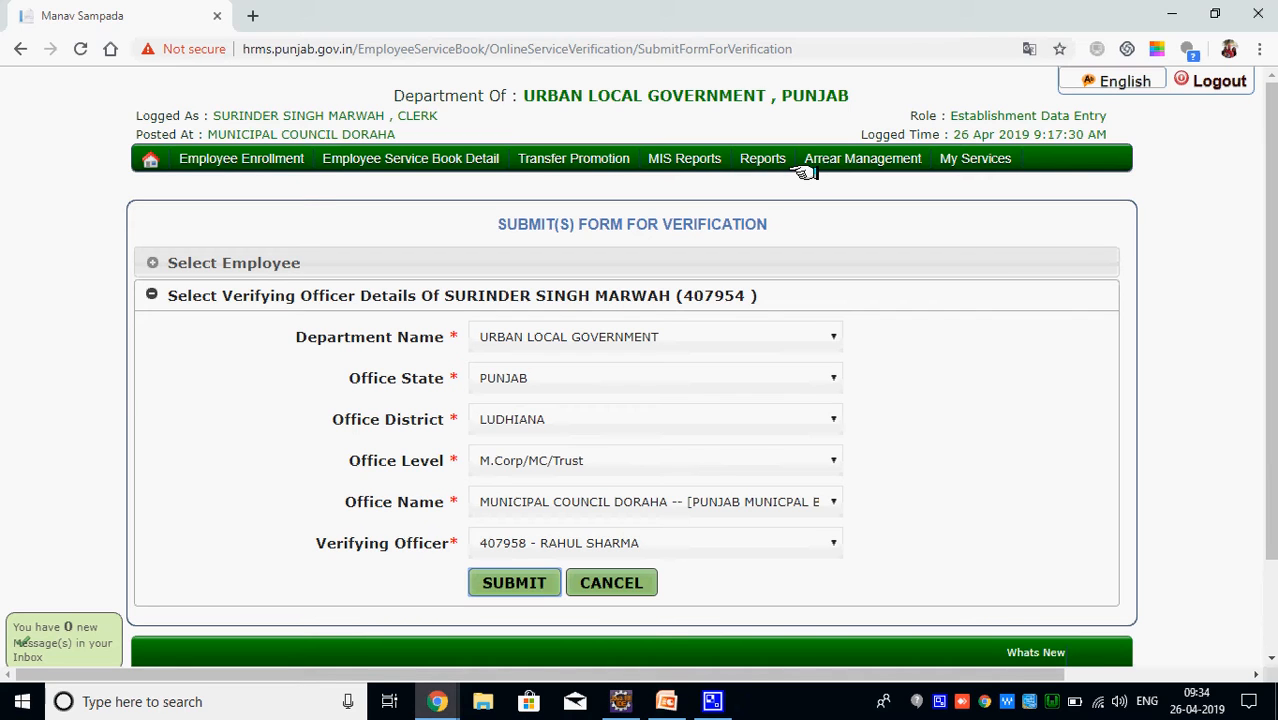
Bring up CamStudio from the tray and resume recording on the Flow Diagram slide
click(939, 703)
click(939, 703)
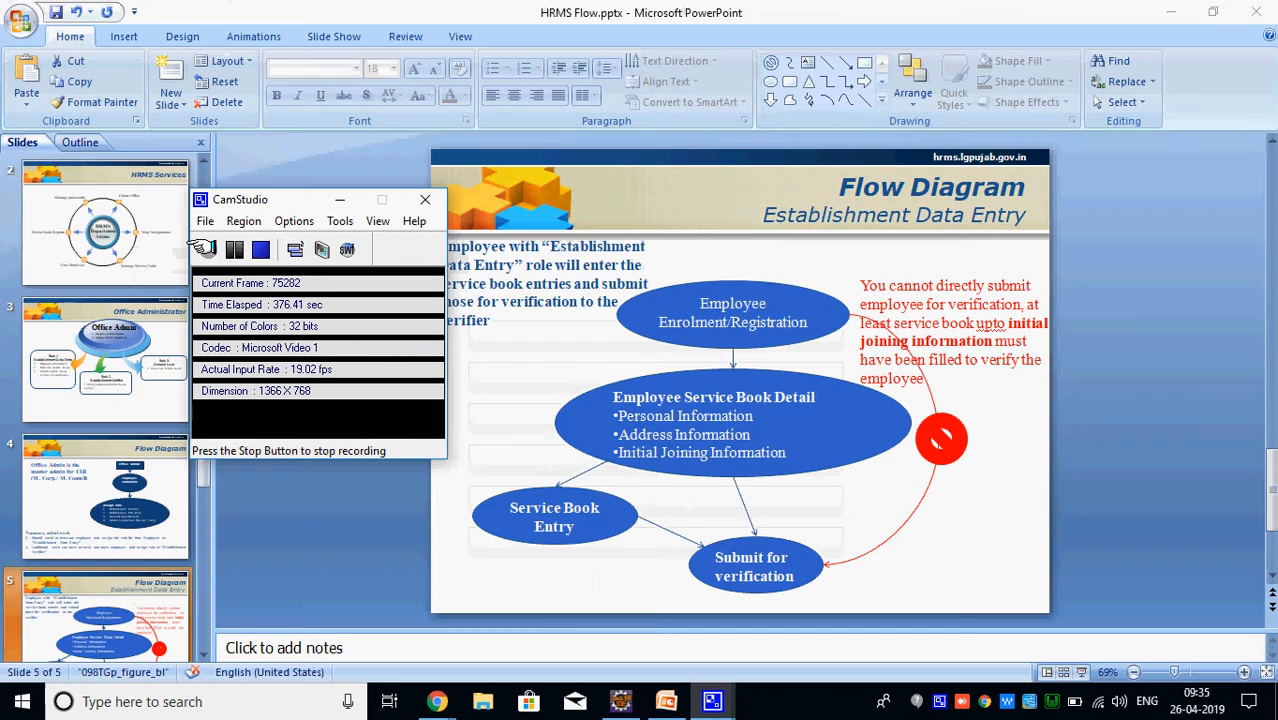
click(206, 249)
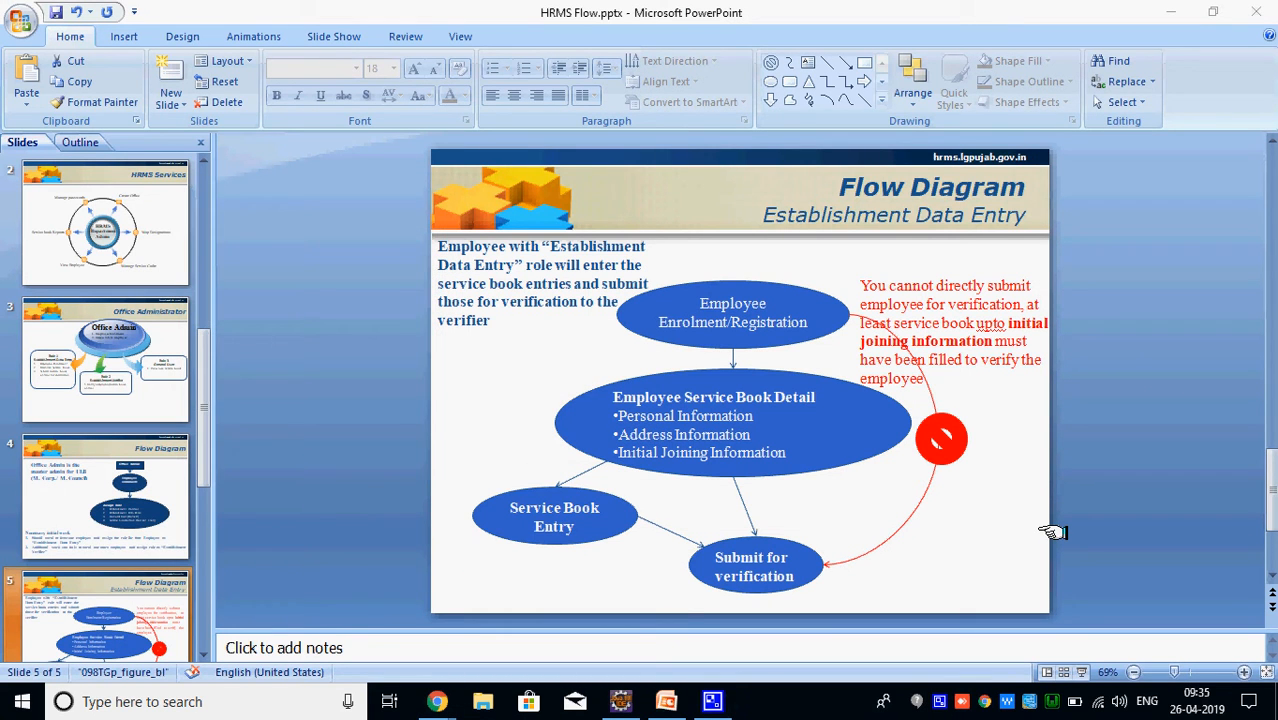
Start the slide show from slide 5, the Establishment Data Entry Flow Diagram
click(1081, 674)
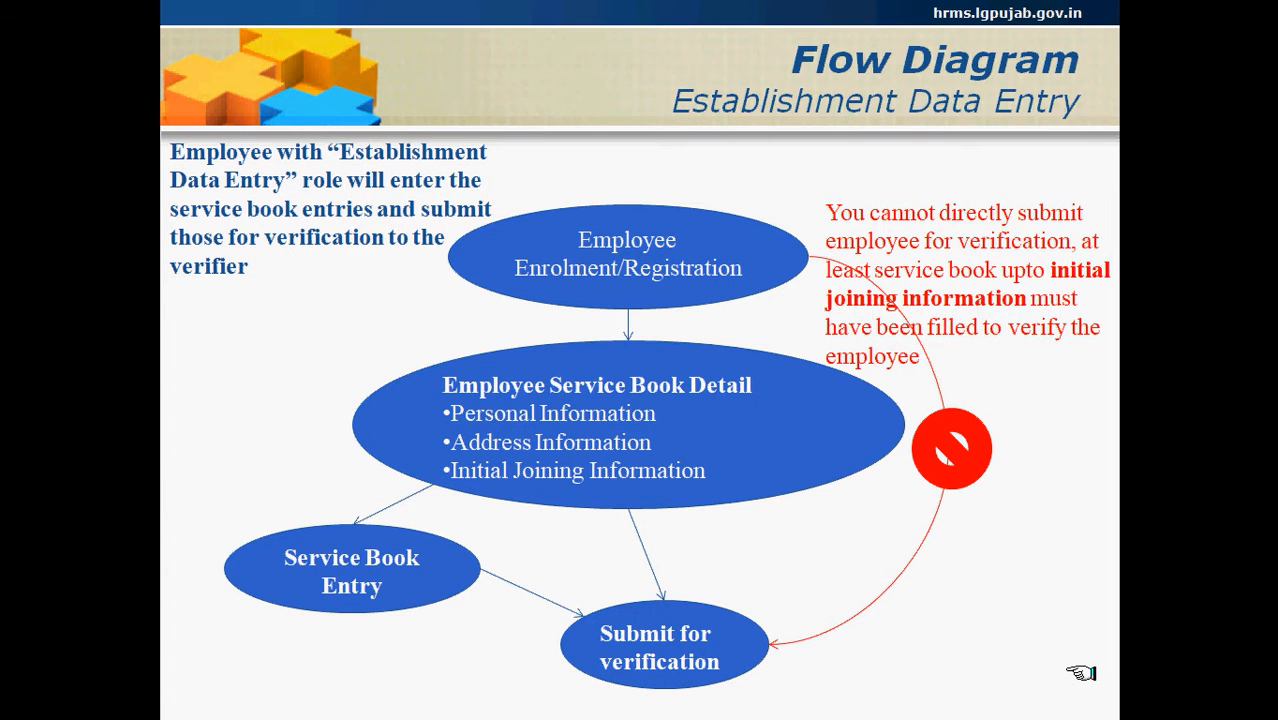
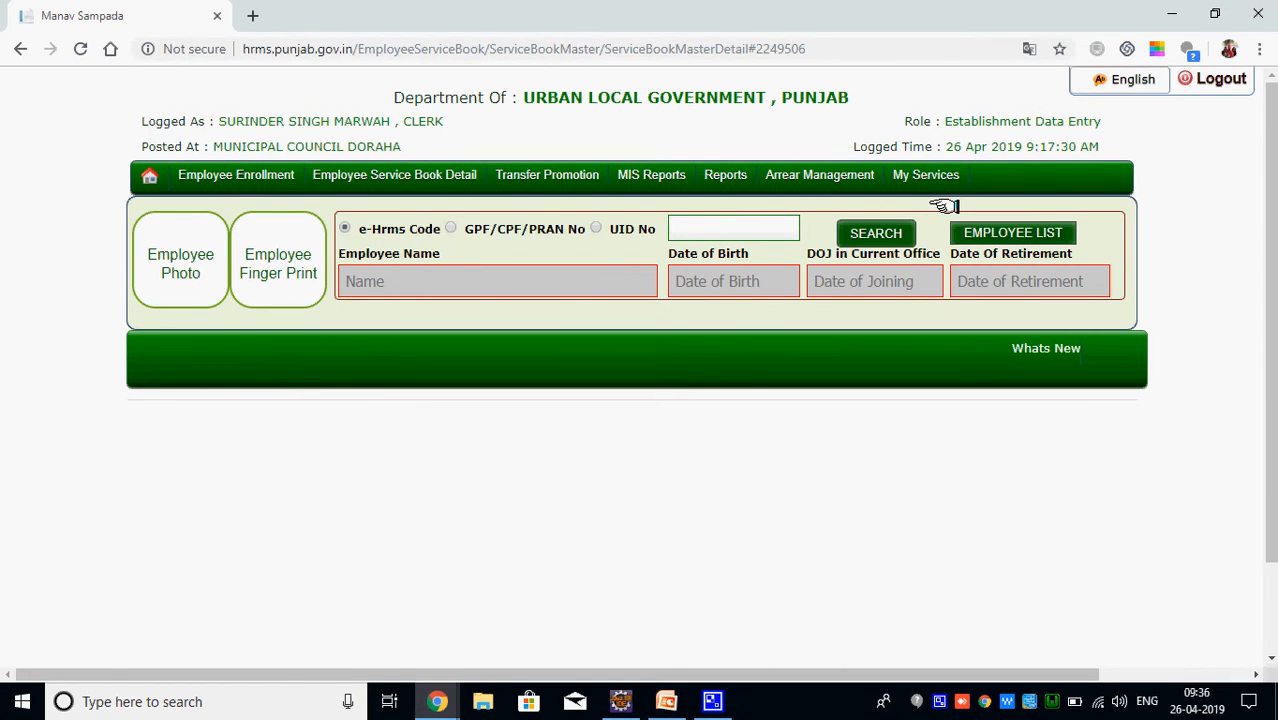
Choose the second employee in EMPLOYEE LIST to load their record by e-Hrms code
click(1017, 233)
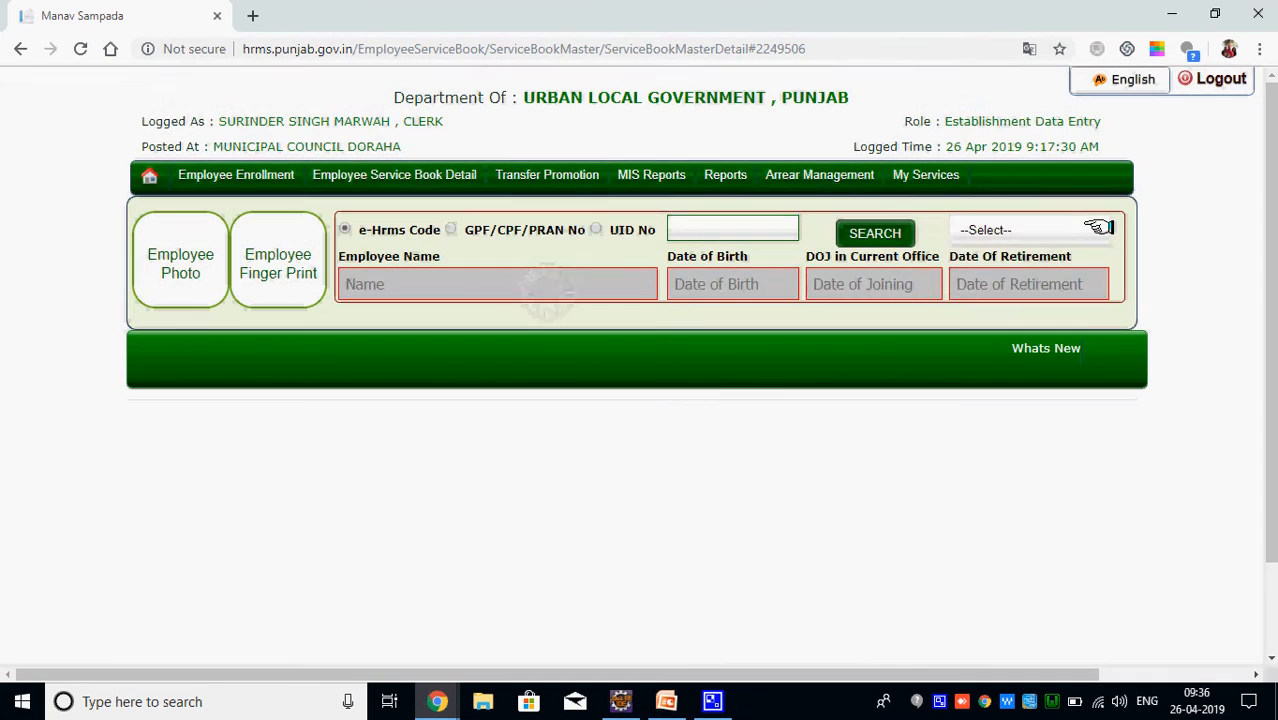
click(1100, 229)
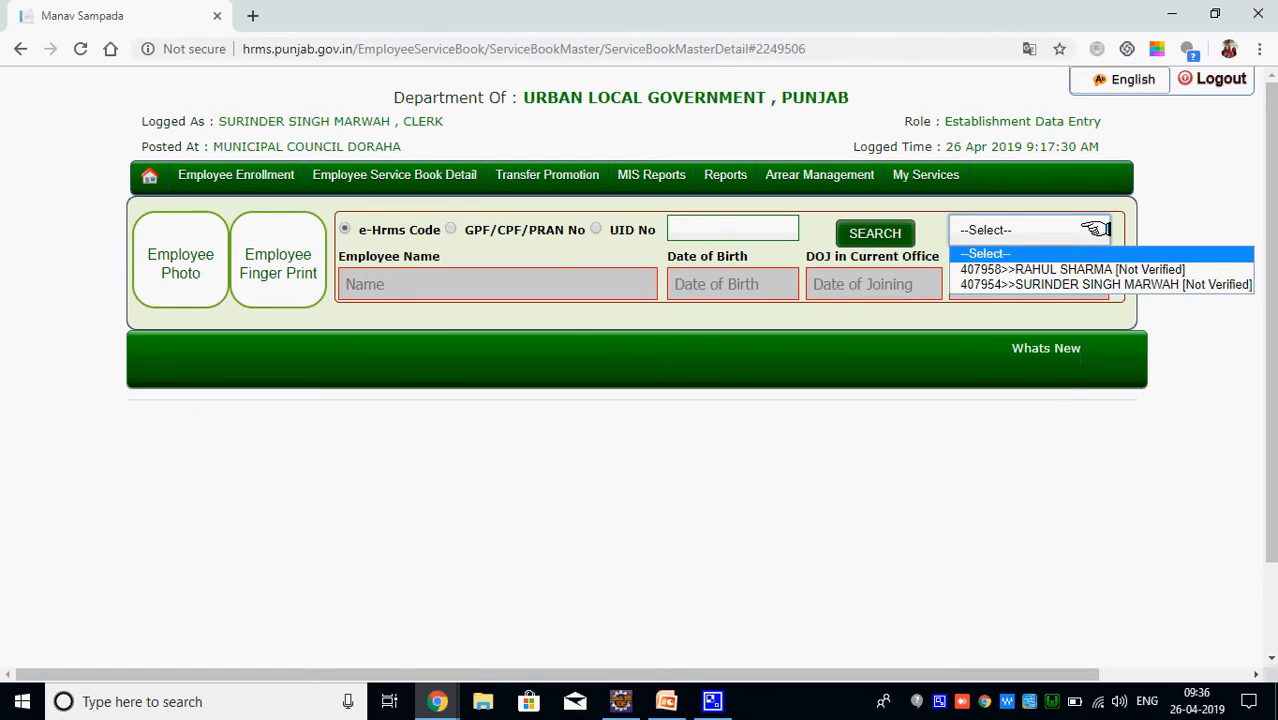
click(1073, 285)
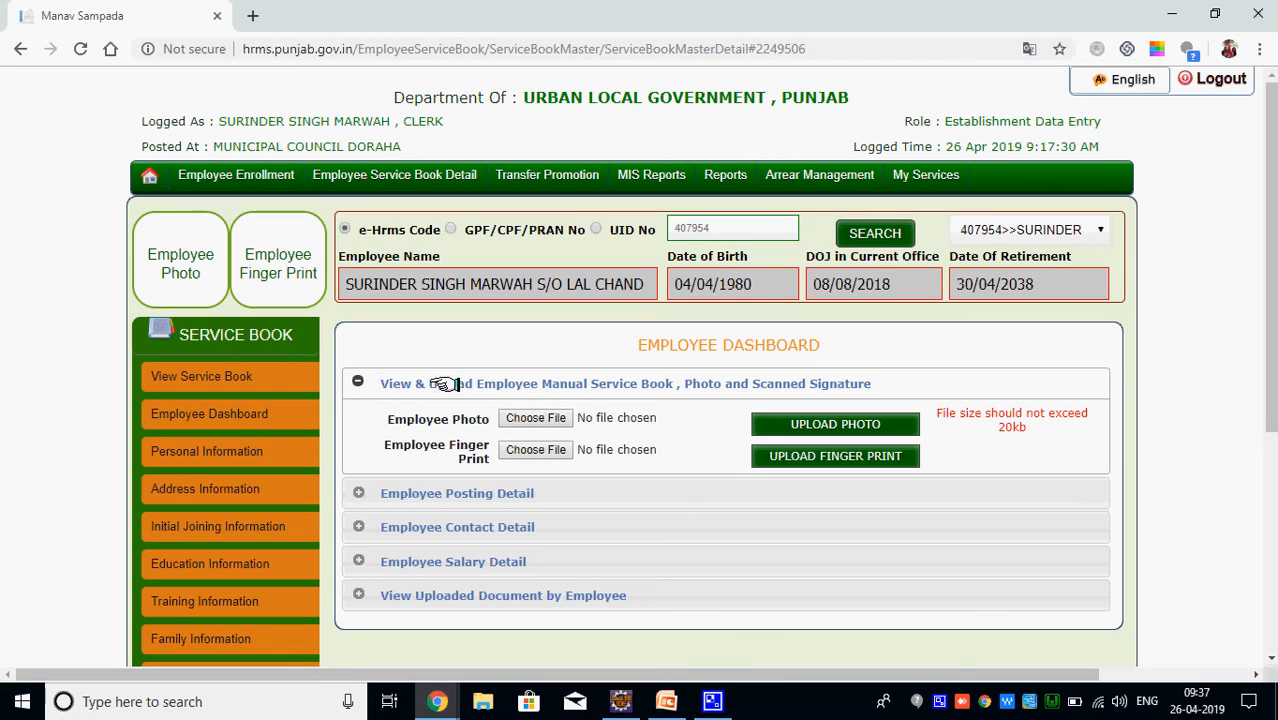
Try the photo upload without a chosen file, then close the stray people panel
click(815, 423)
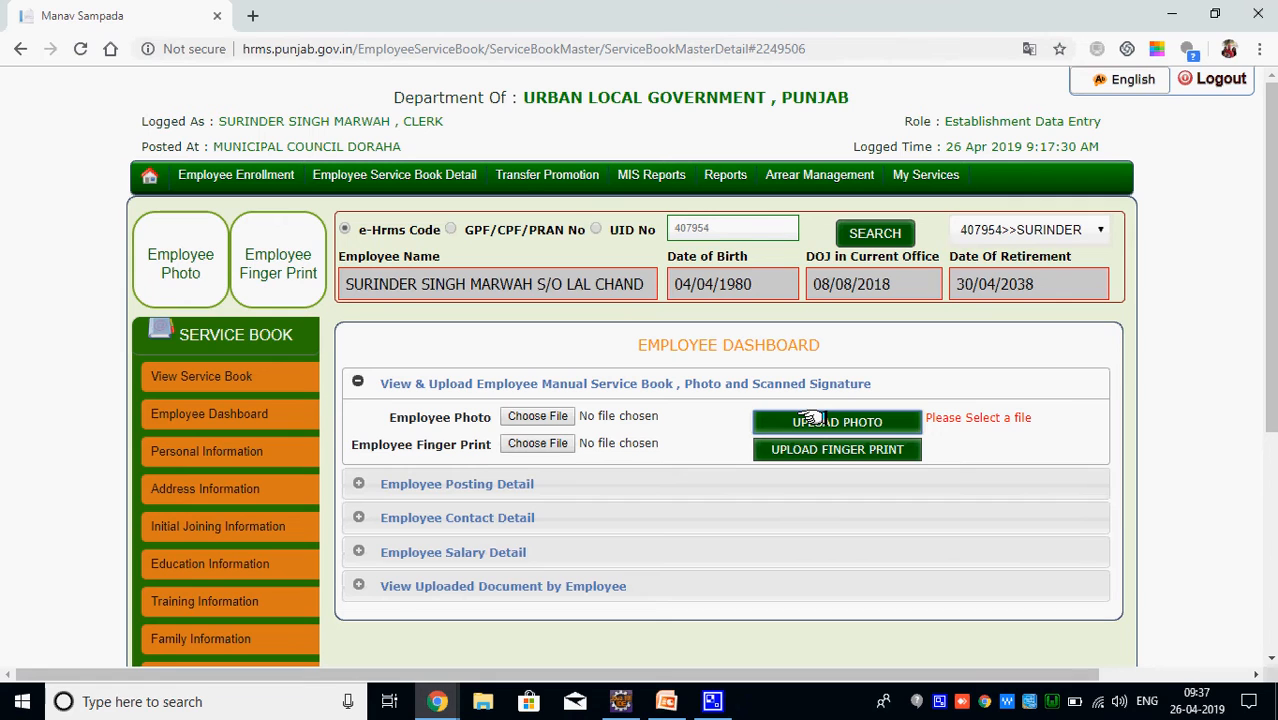
click(813, 419)
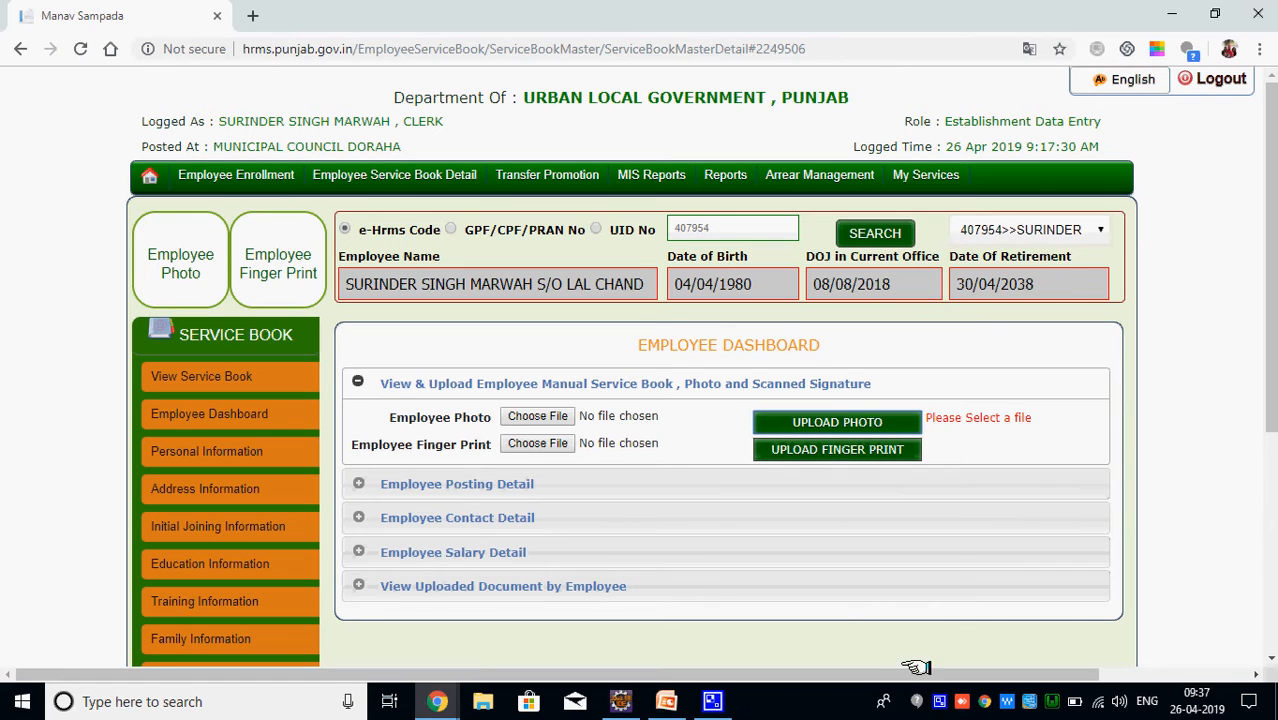
right_click(934, 695)
click(986, 652)
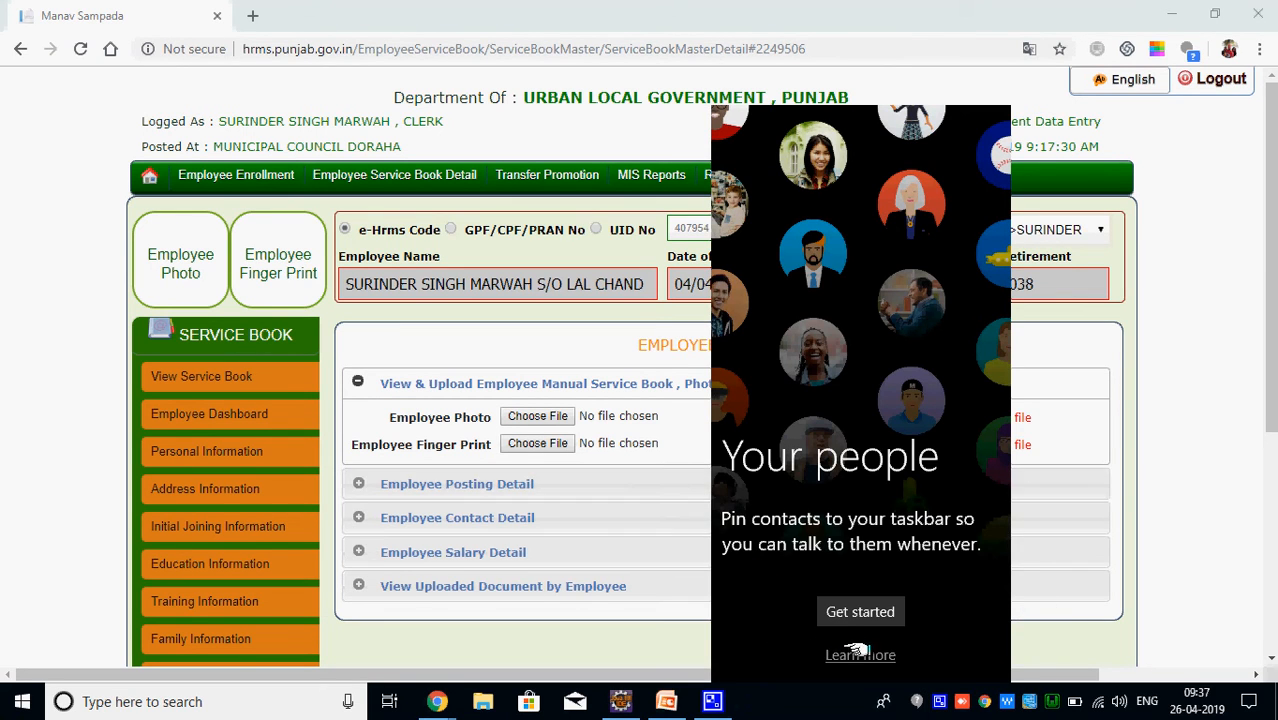
click(549, 457)
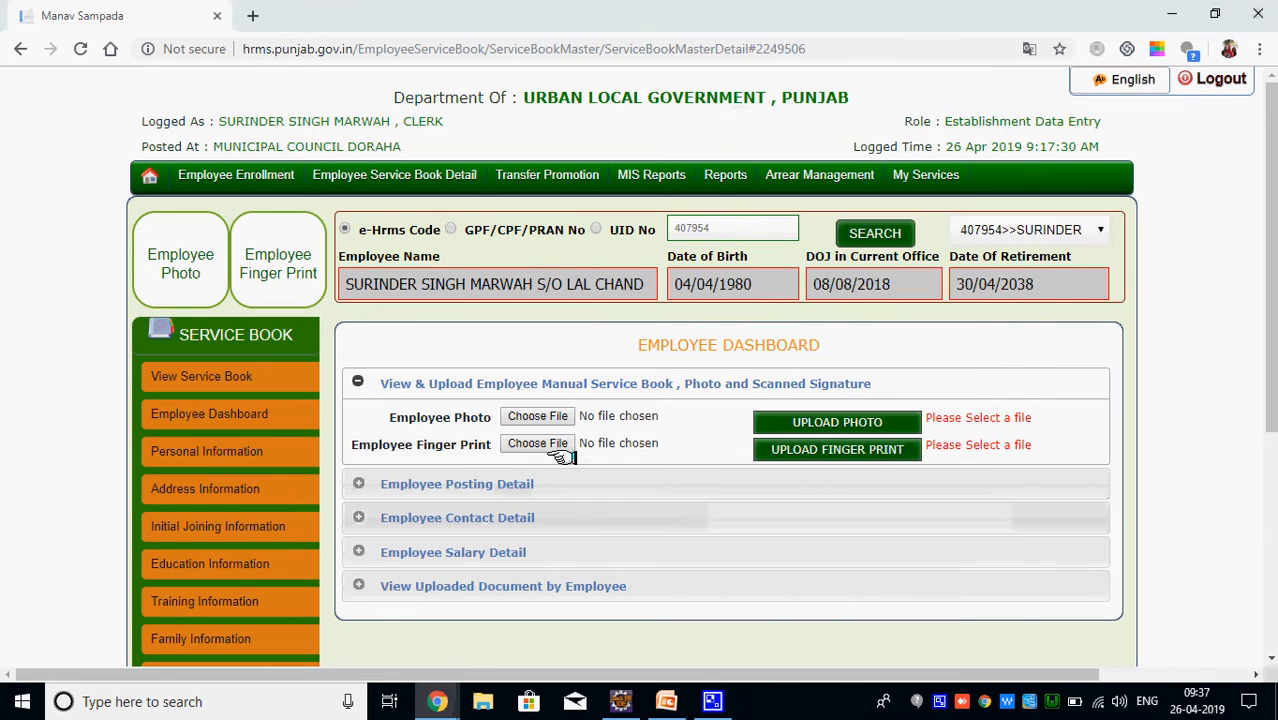
Choose 902854550-Worried-Man-Cartoon.jpg from Documents as the employee photo file
click(540, 416)
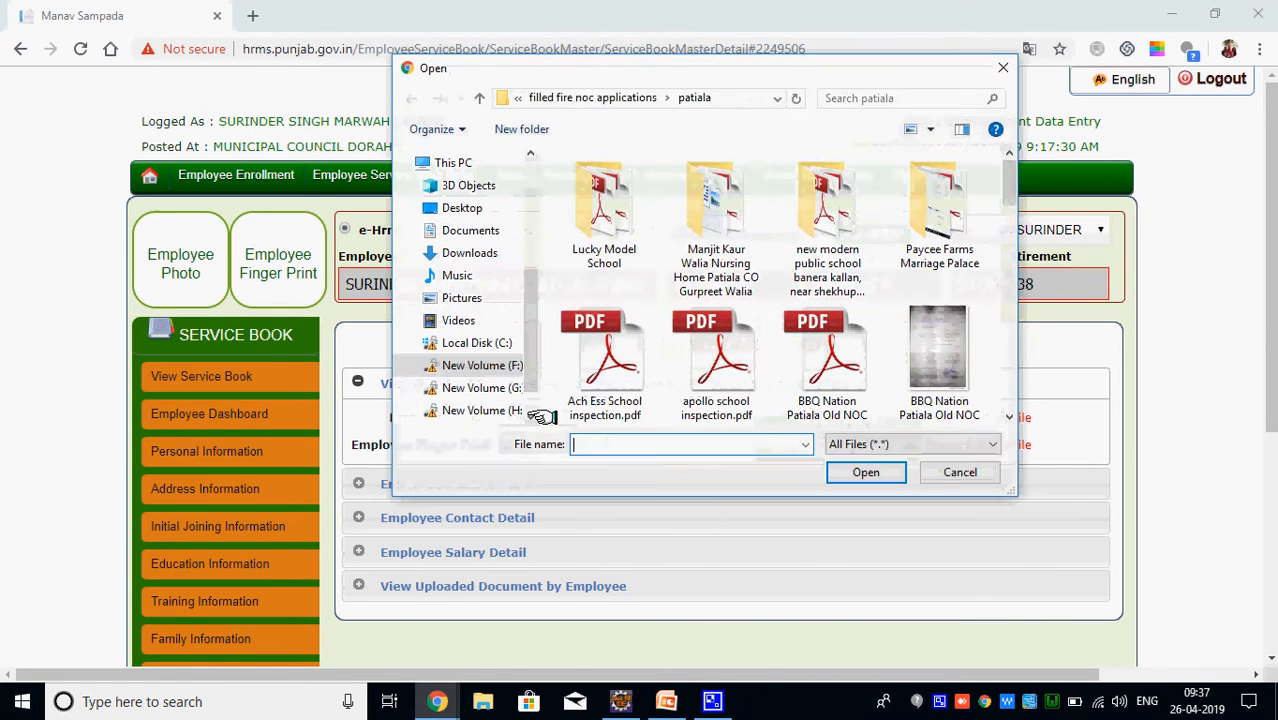
click(472, 232)
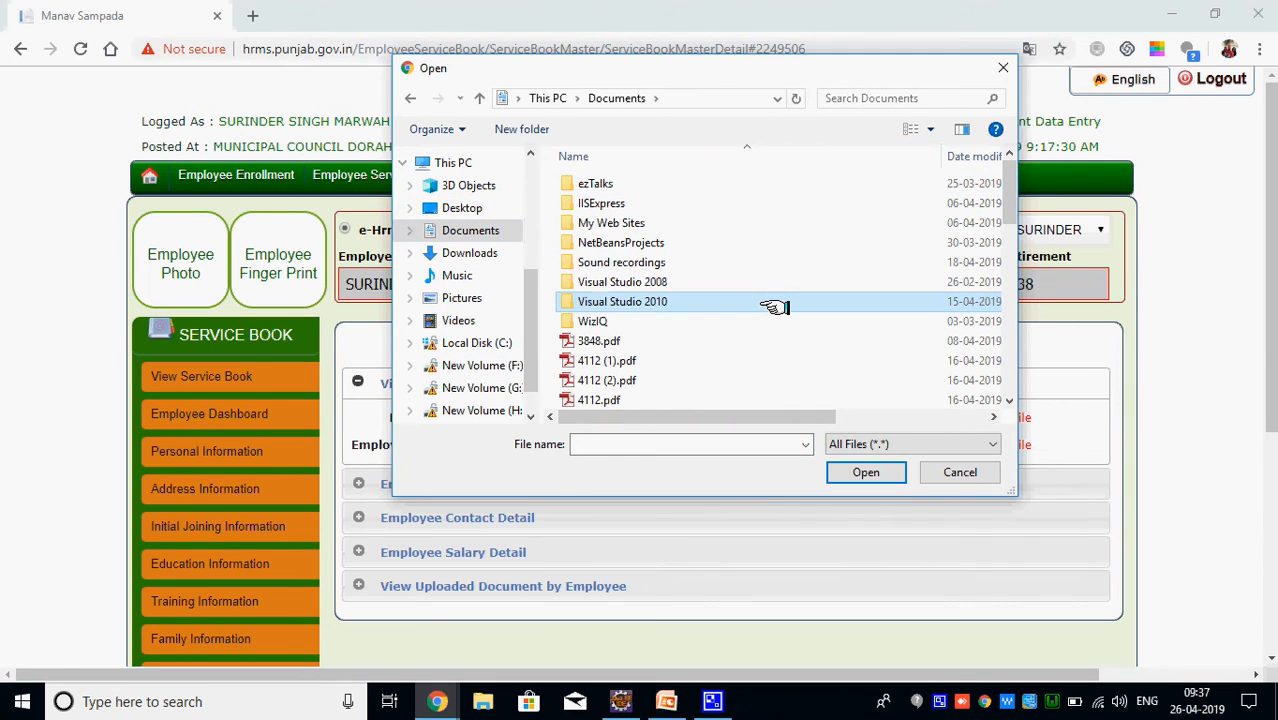
key(Down)
click(1009, 401)
click(1008, 401)
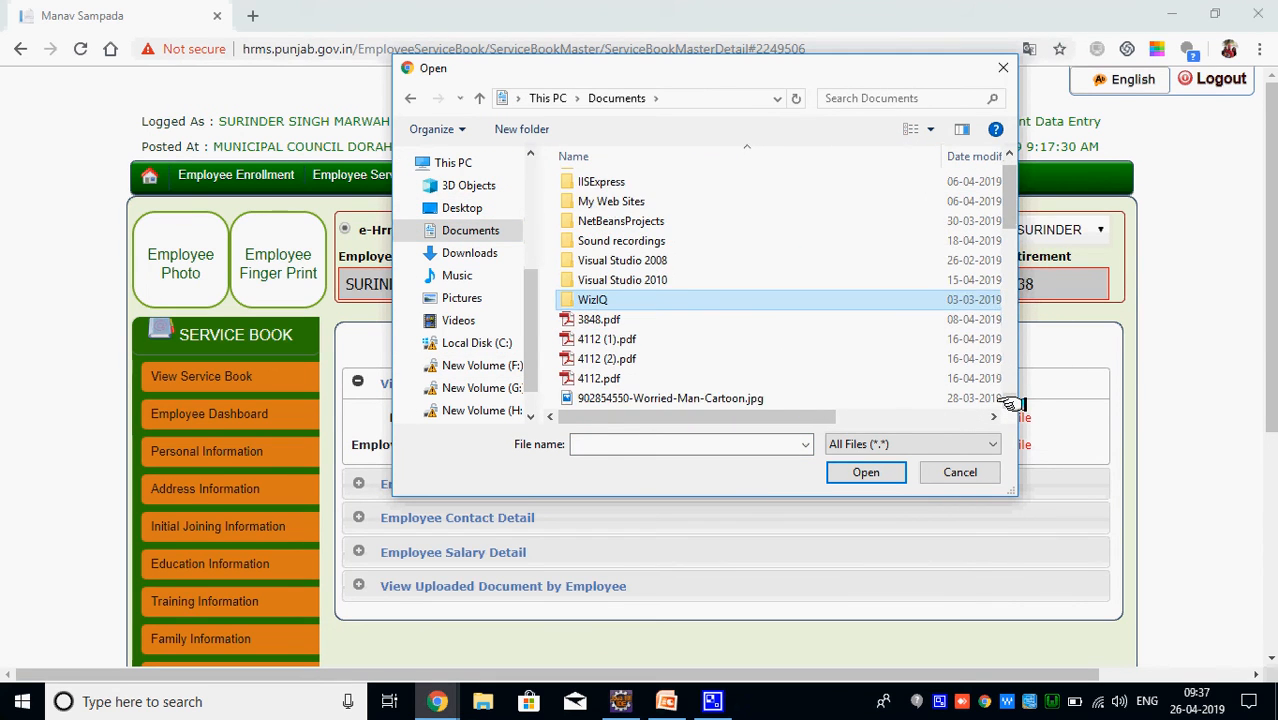
click(1008, 401)
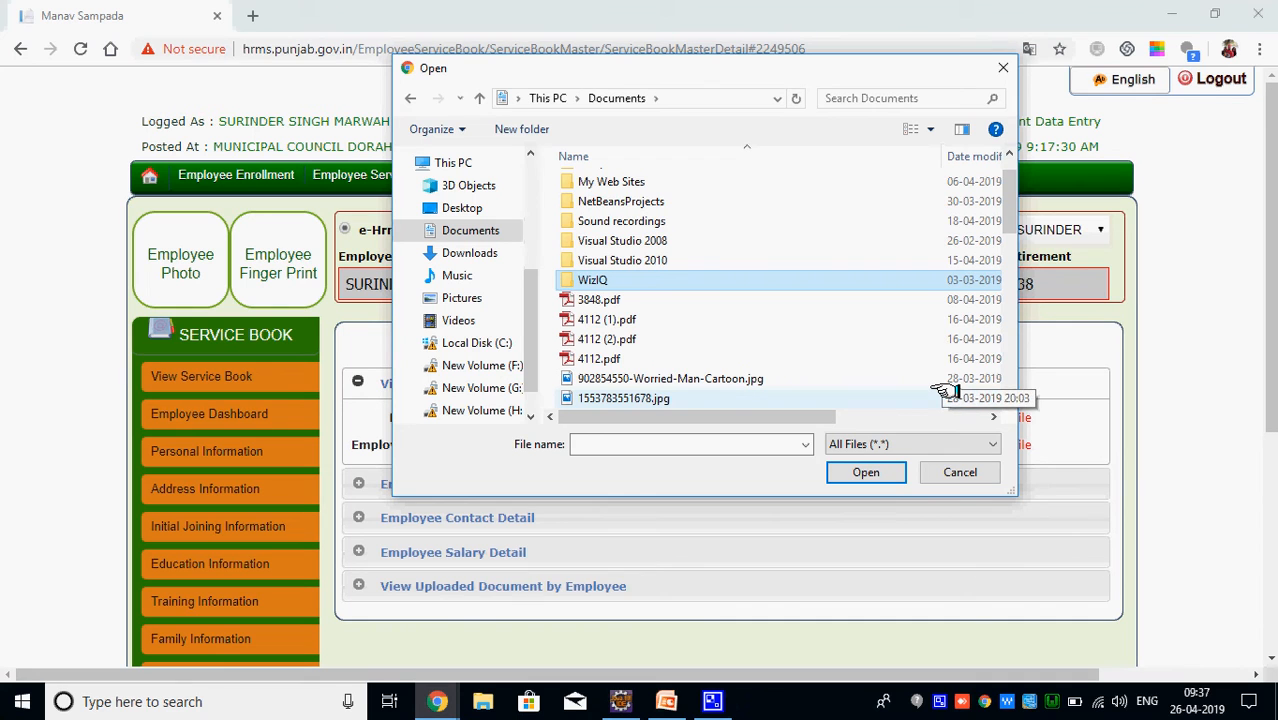
click(1009, 401)
click(1009, 401)
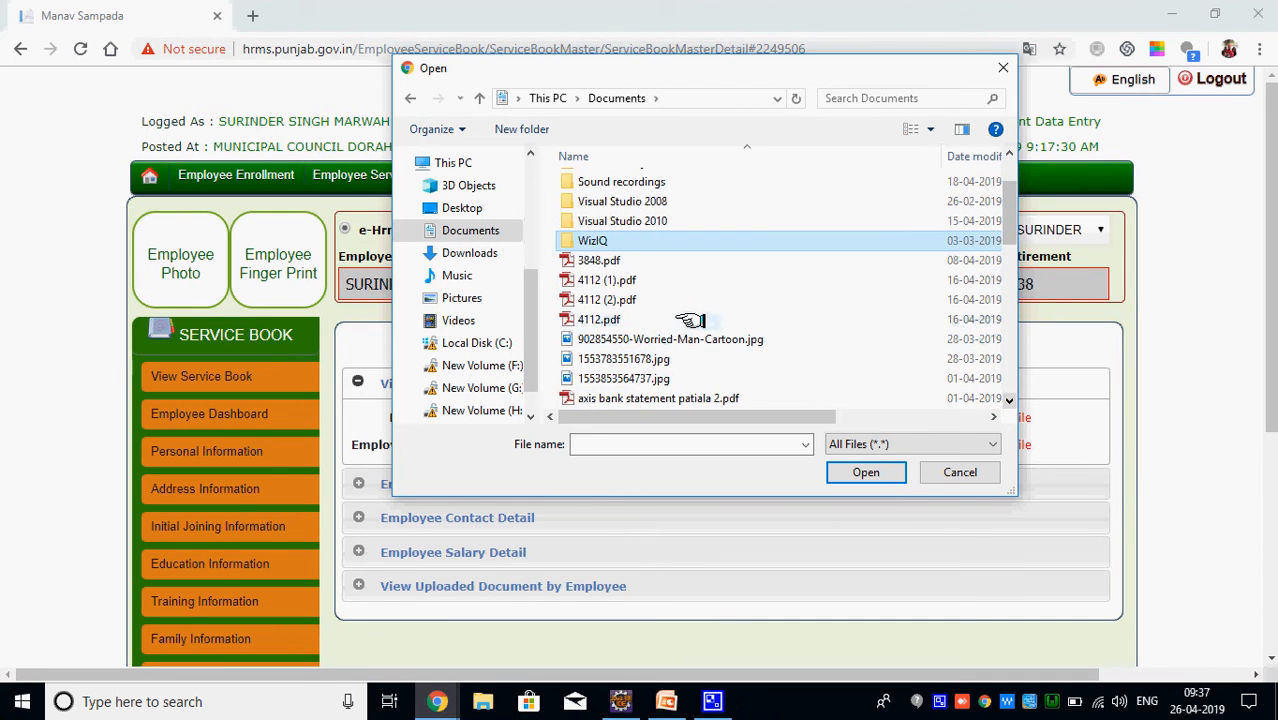
double_click(686, 339)
Pick the same cartoon image for the finger print field, then upload the employee photo
click(777, 455)
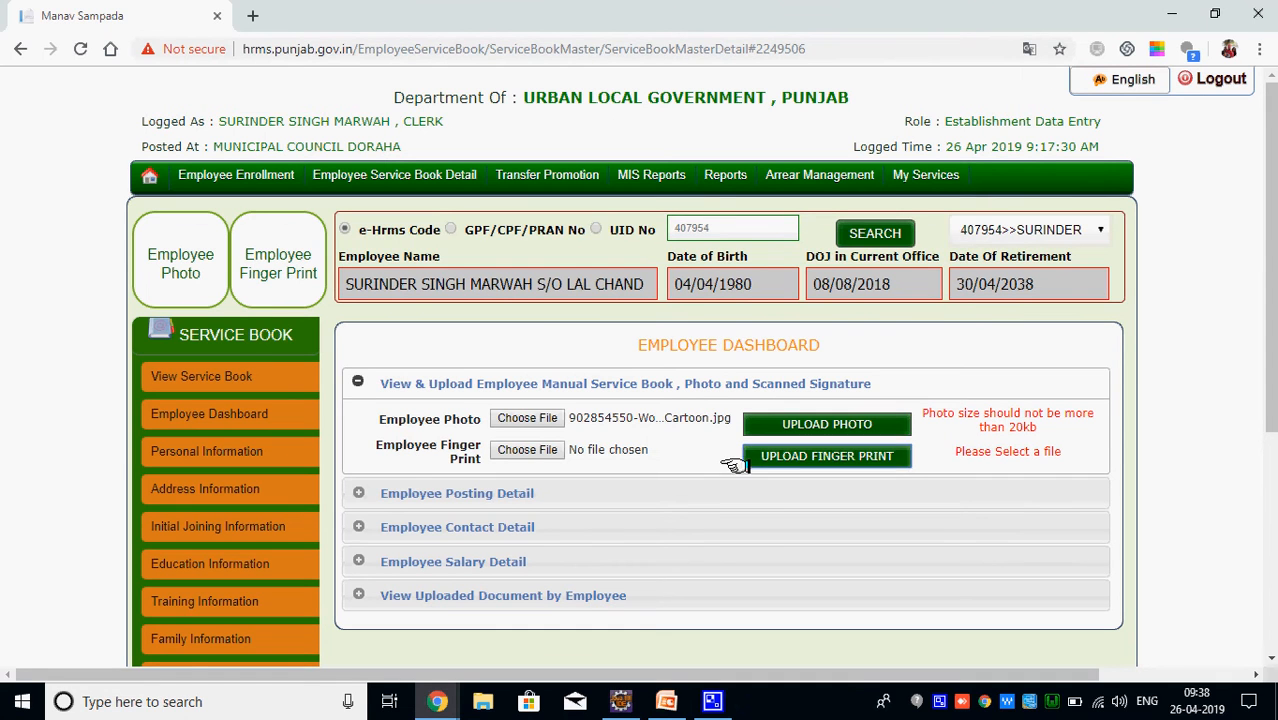
click(802, 456)
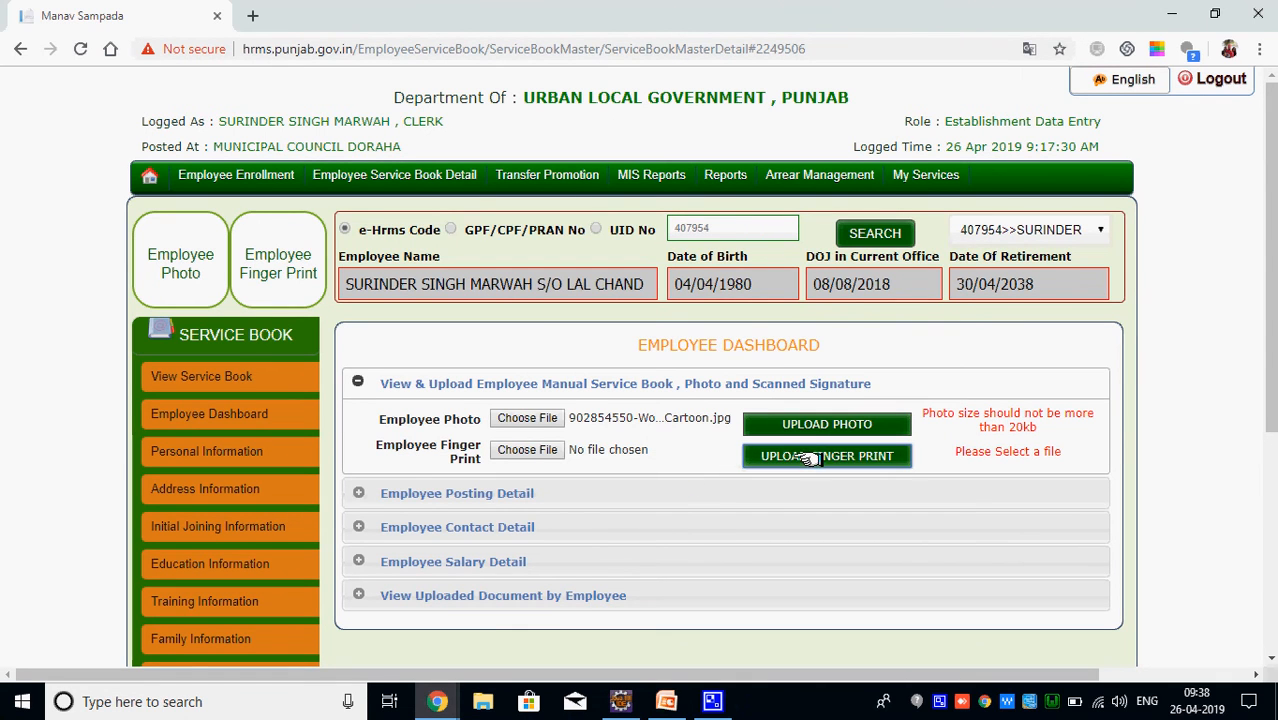
click(527, 450)
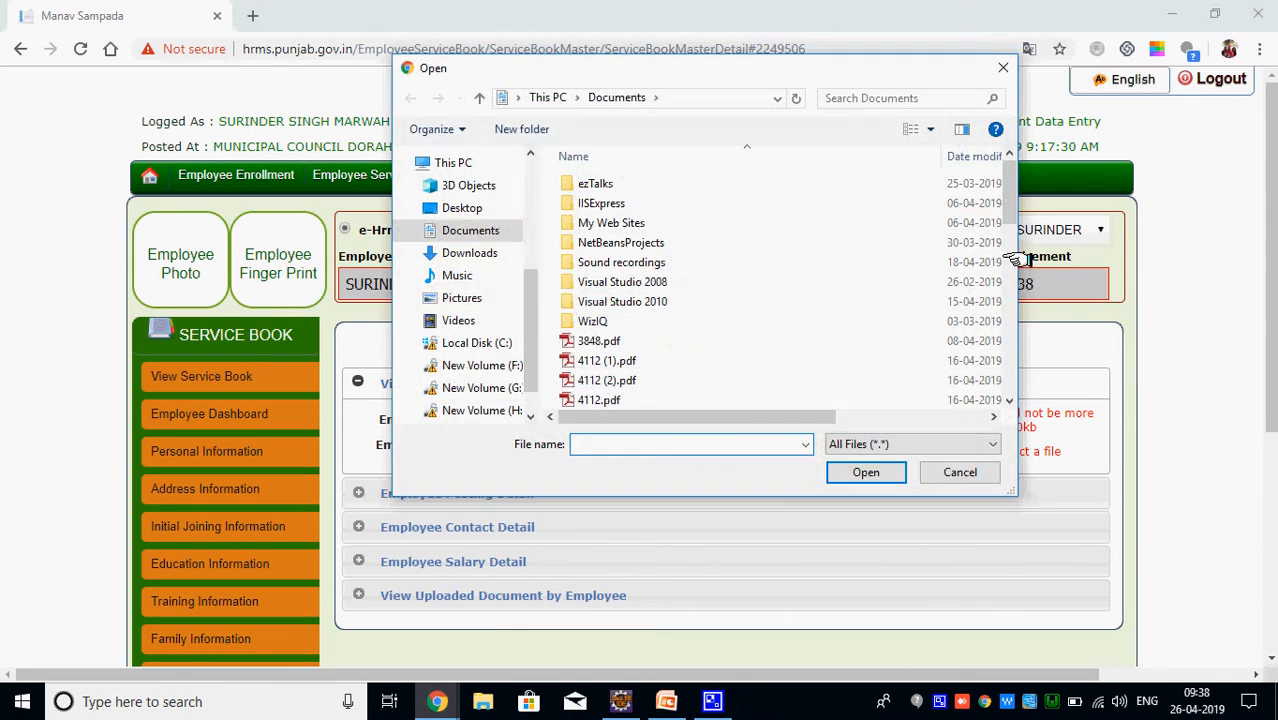
click(1009, 401)
click(1009, 401)
click(1009, 401)
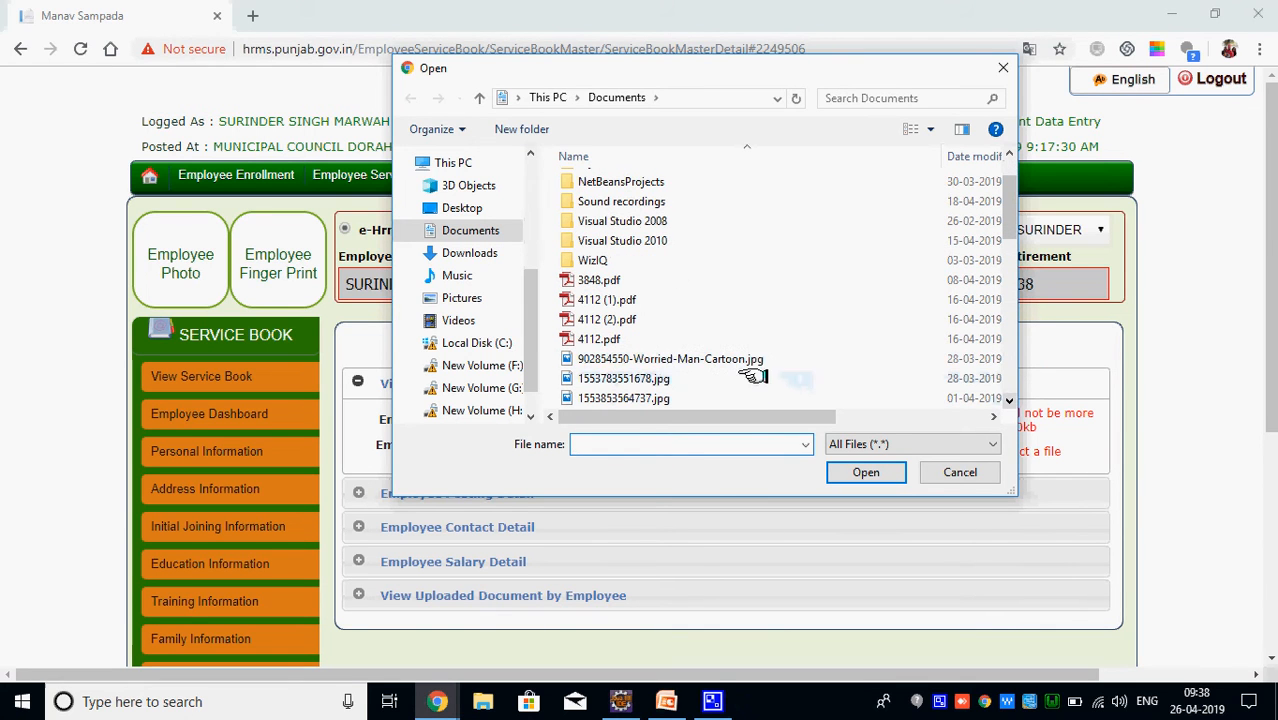
click(747, 359)
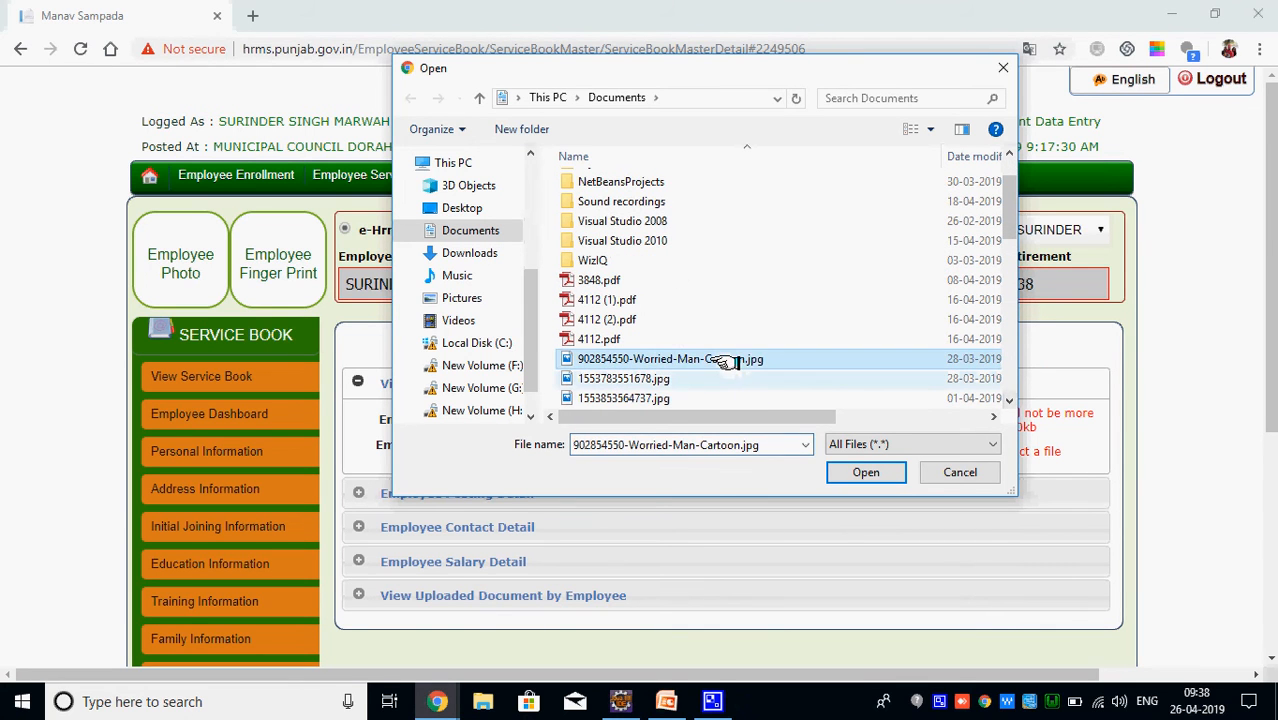
click(848, 472)
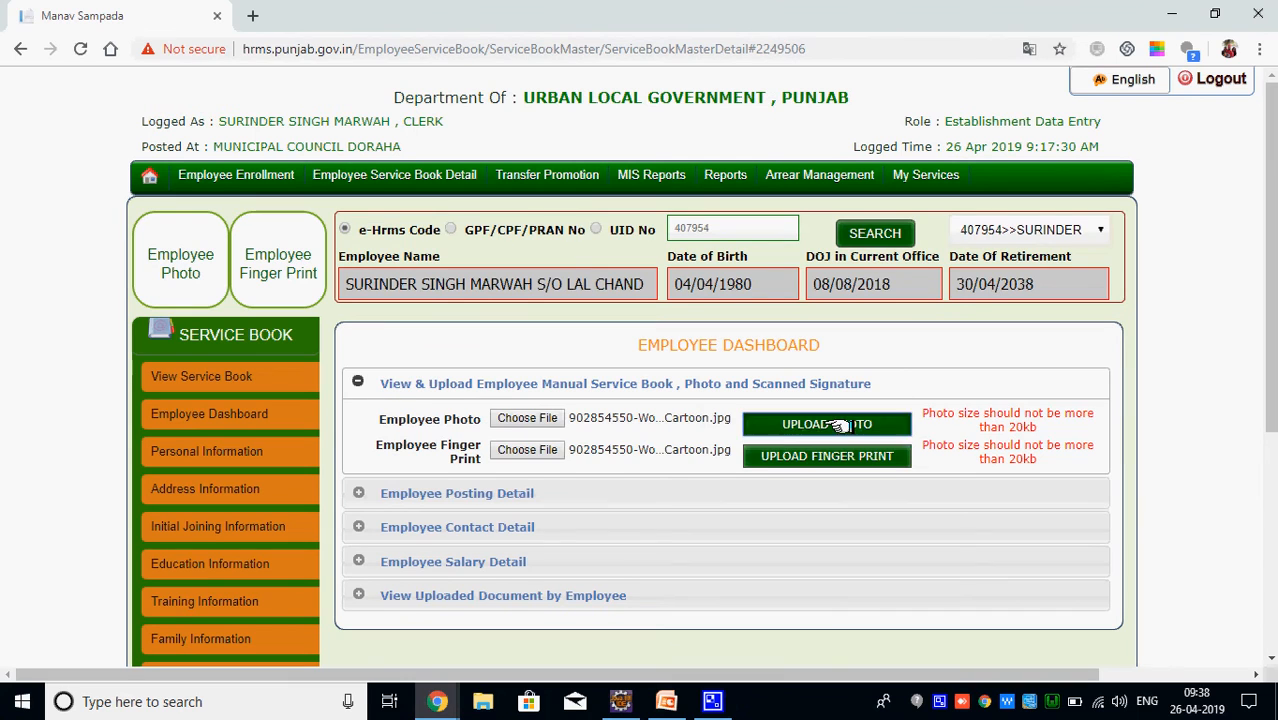
click(843, 425)
click(787, 453)
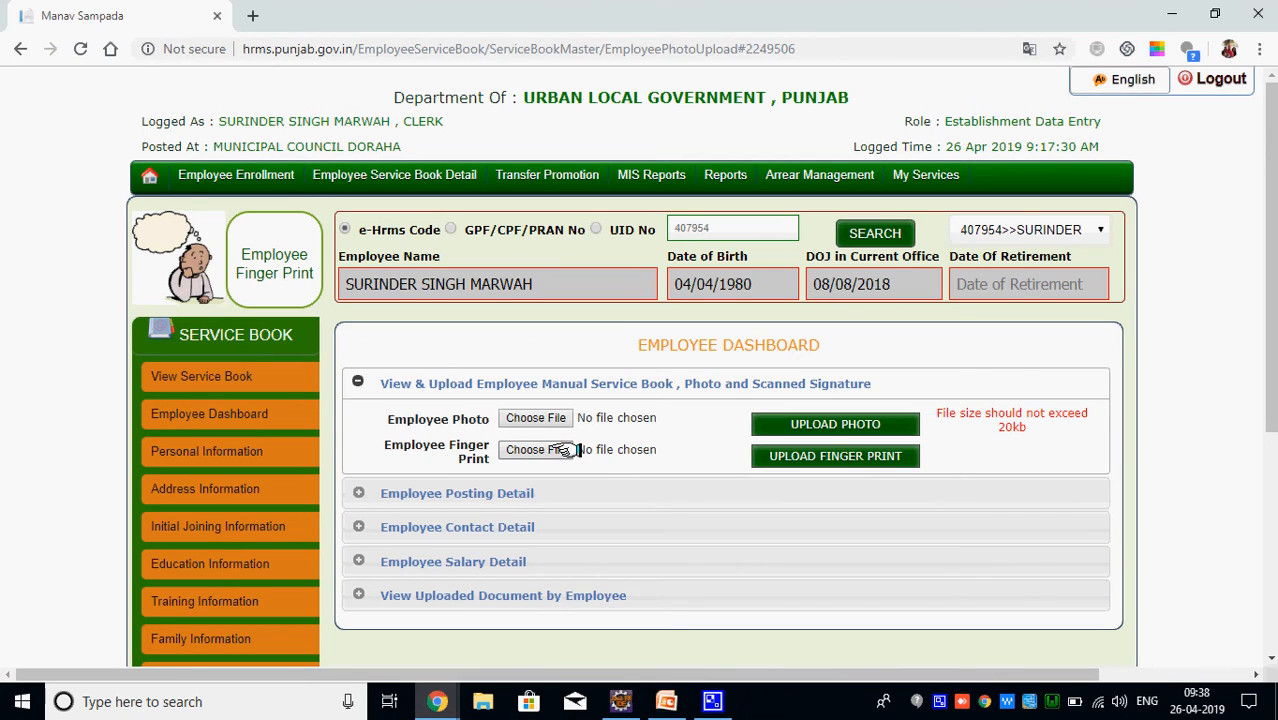
Select 902854550-Worried-Man-Cartoon.jpg as the finger print image and upload it
click(560, 450)
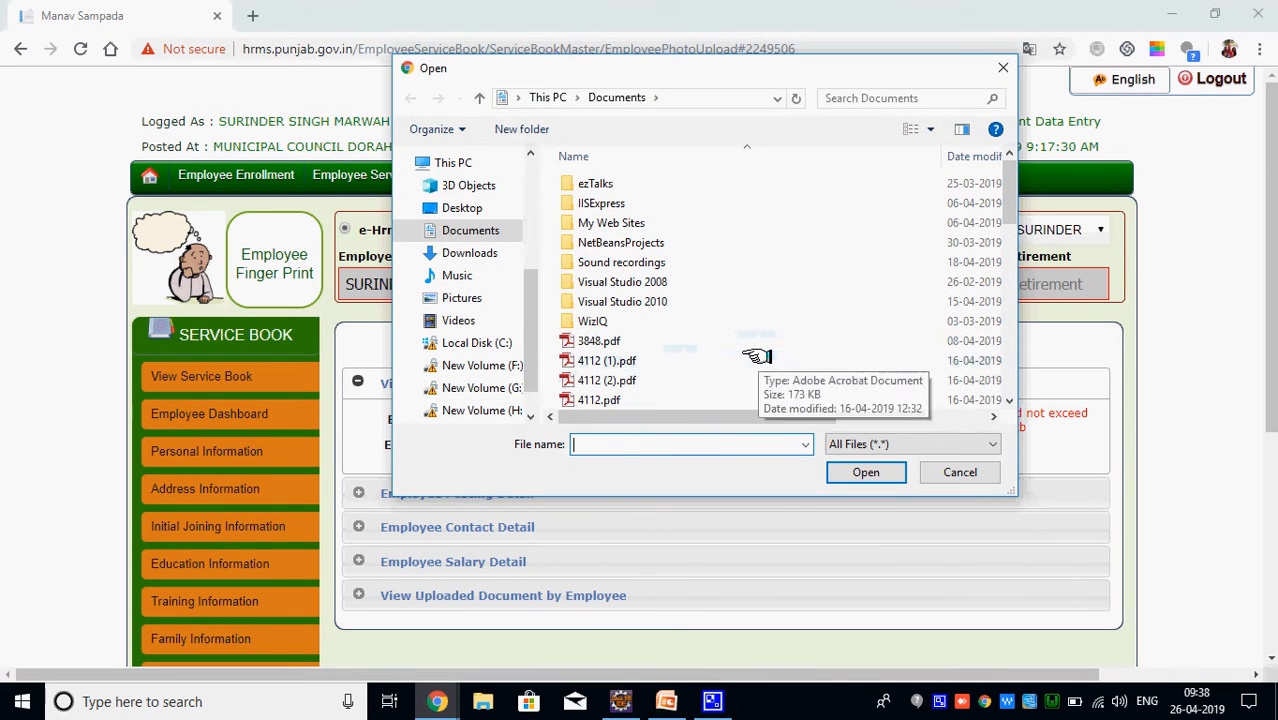
click(757, 357)
click(1009, 400)
click(727, 371)
mouse_move(727, 371)
mouse_down()
mouse_move(850, 425)
mouse_move(803, 425)
mouse_move(745, 380)
mouse_up()
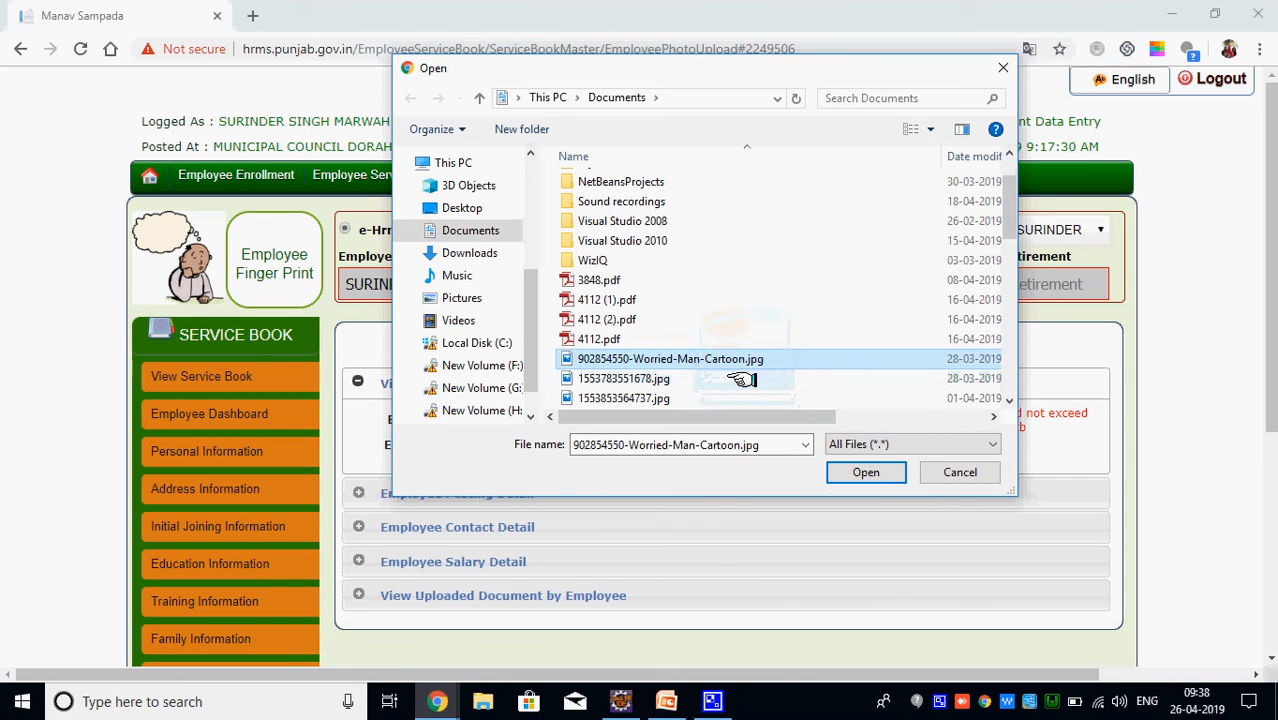
click(862, 472)
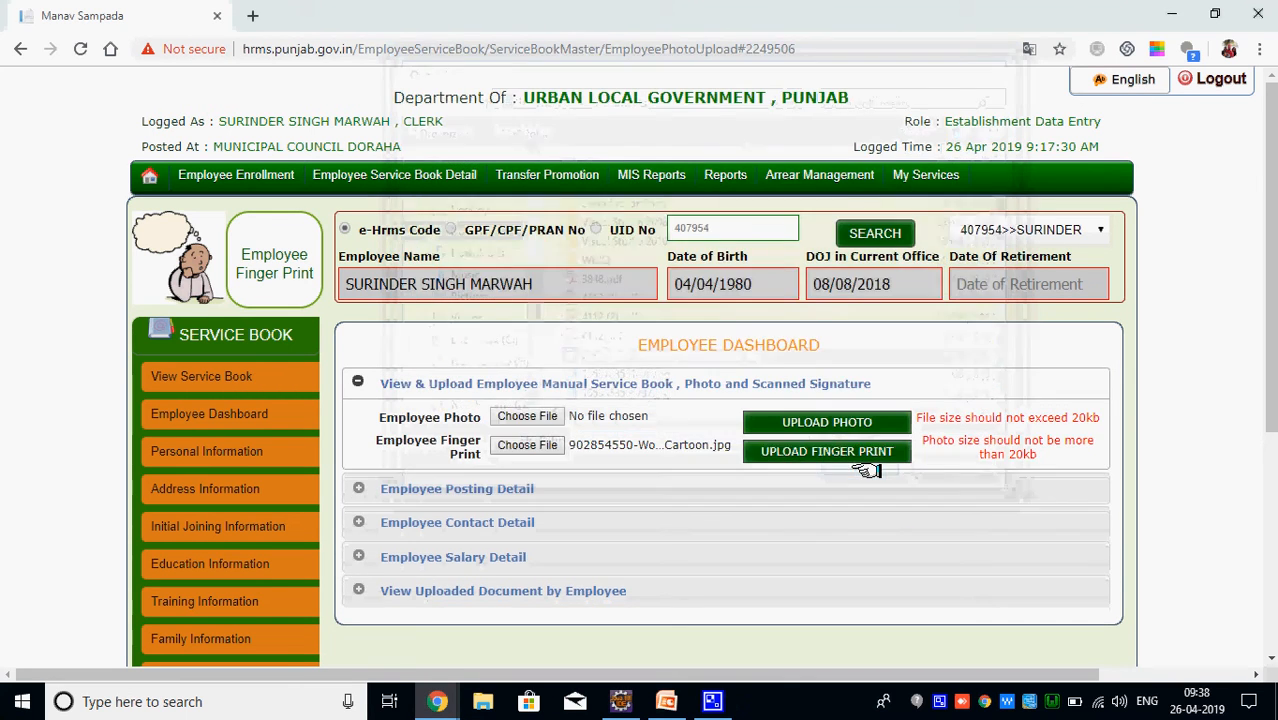
click(783, 450)
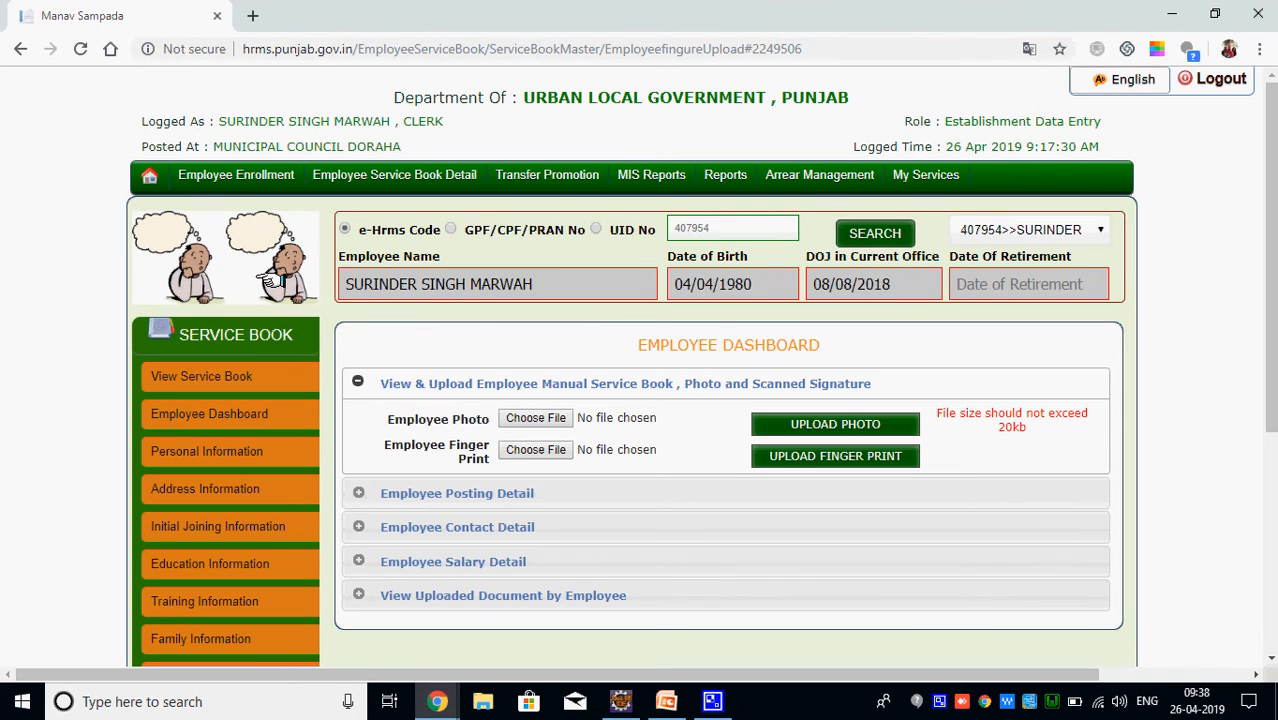
click(482, 493)
Check the contact, salary and document sections, then open Enter Employee Personal Detail
click(456, 587)
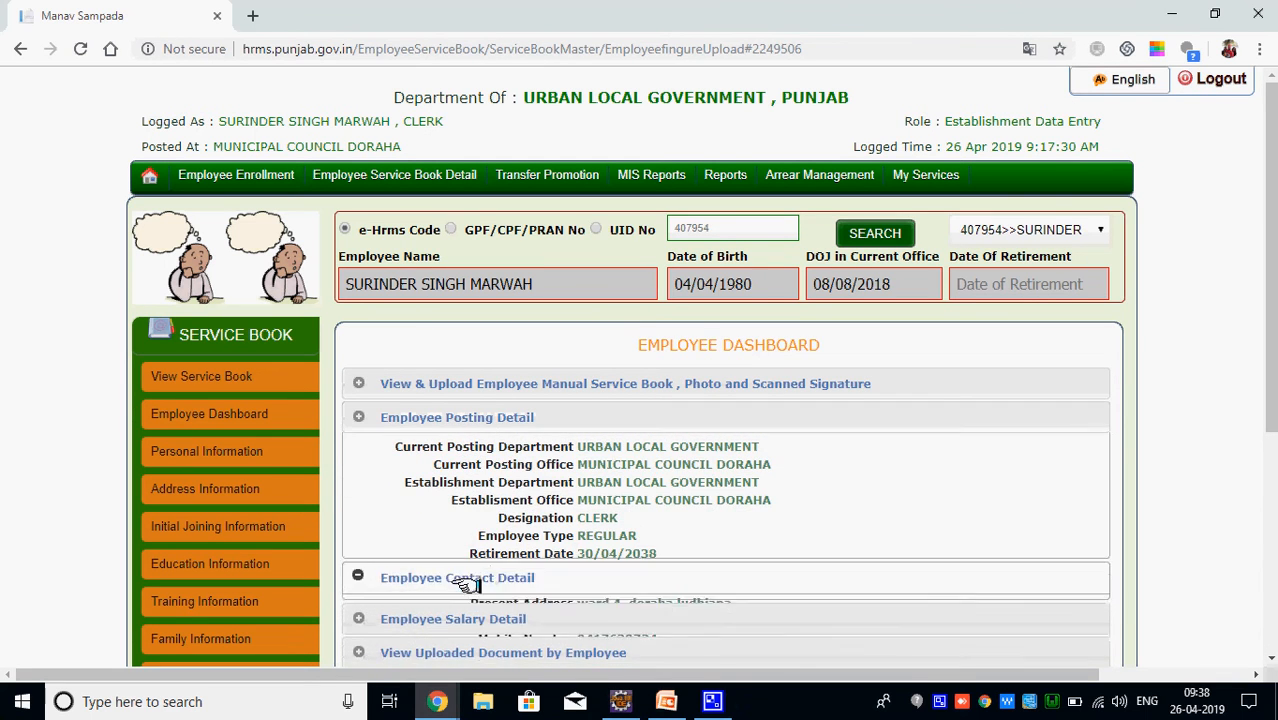
click(480, 566)
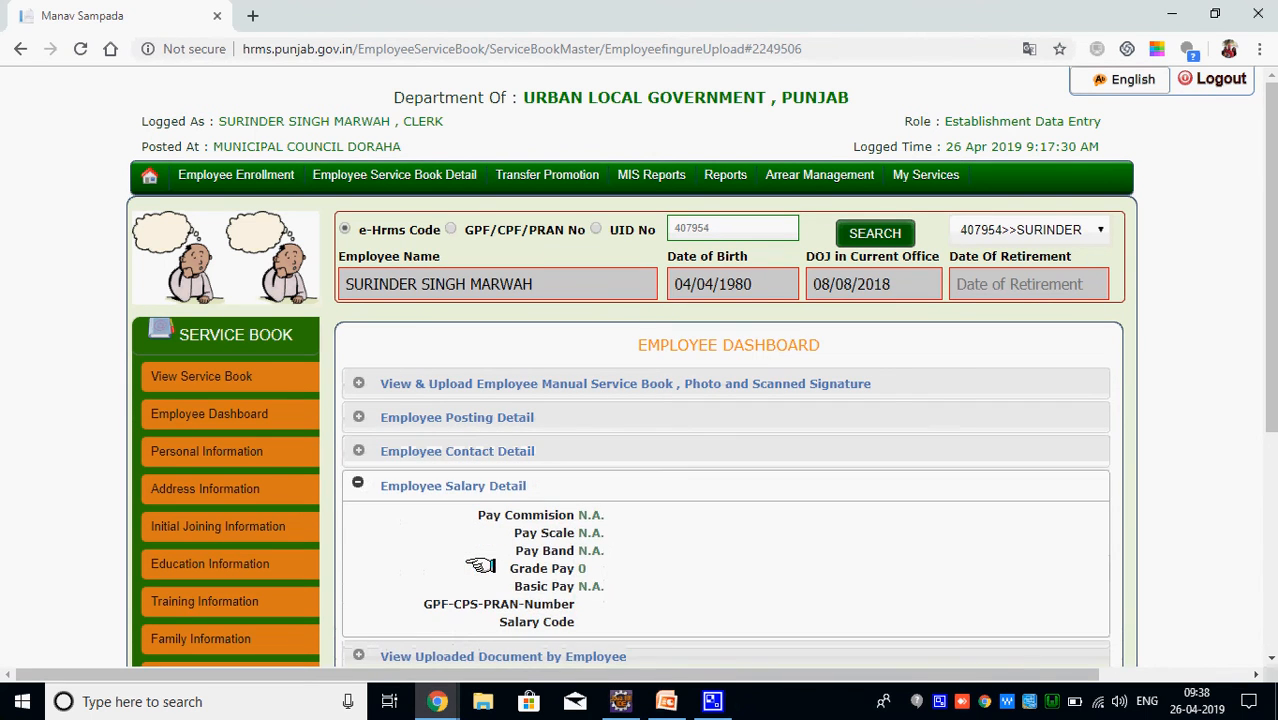
click(480, 654)
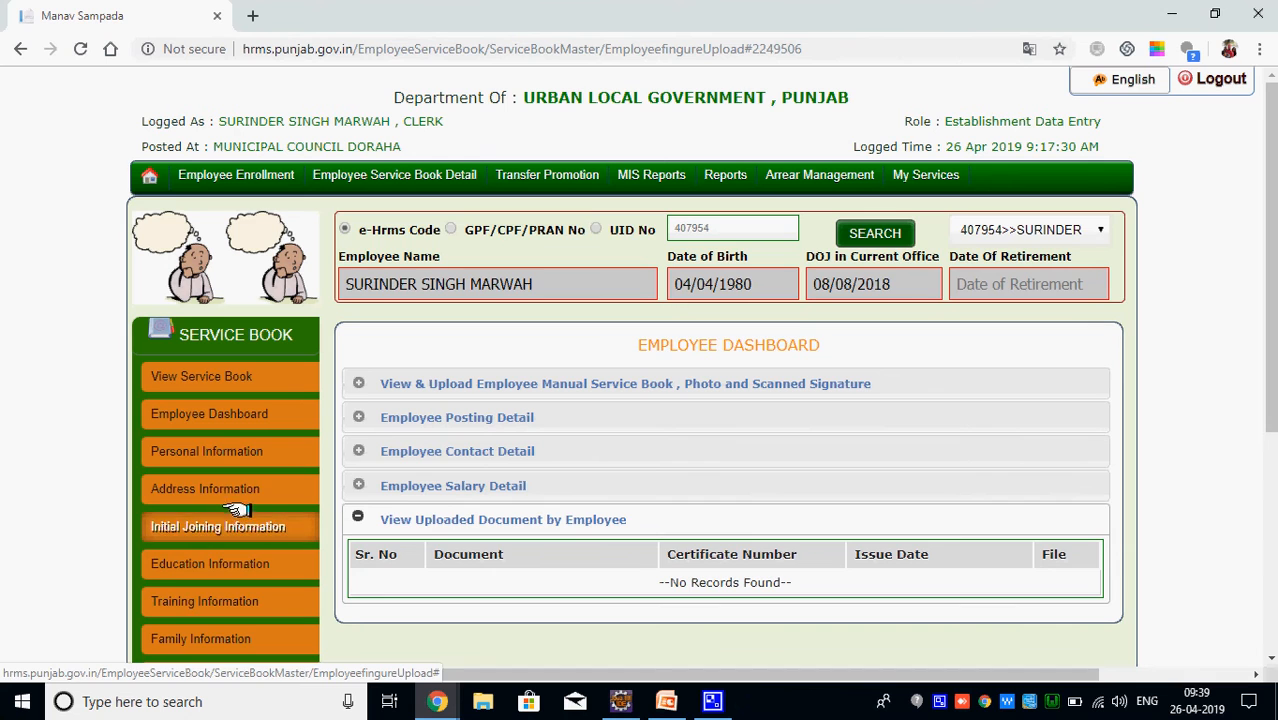
click(232, 443)
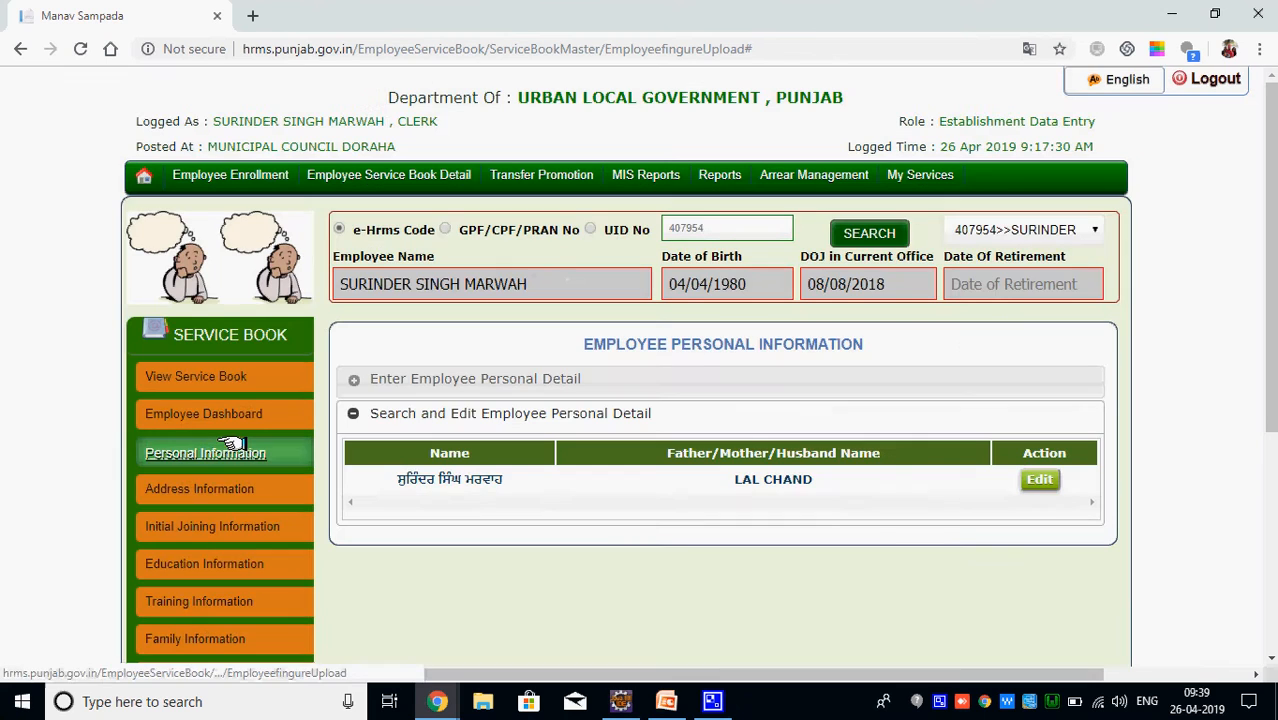
click(450, 378)
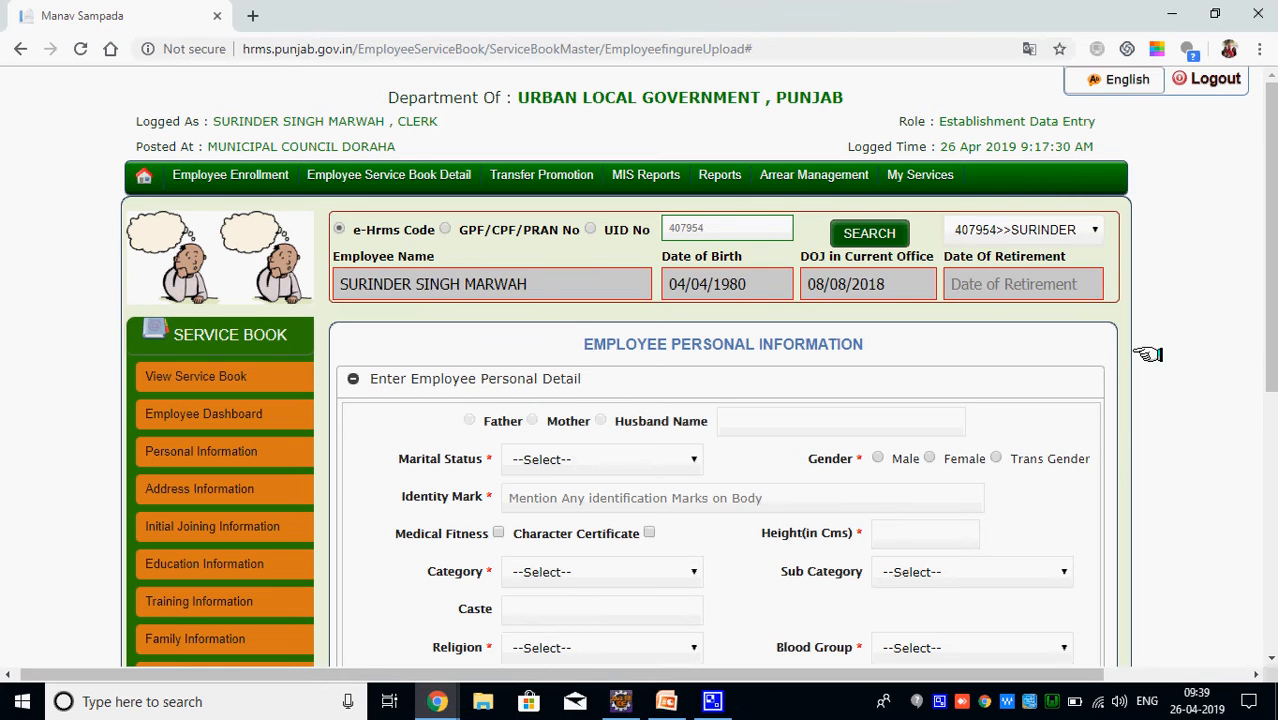
Set marital status MARRIED, gender male and identity mark 'surgery mark in right leg'
scroll(941, 396, down, 1)
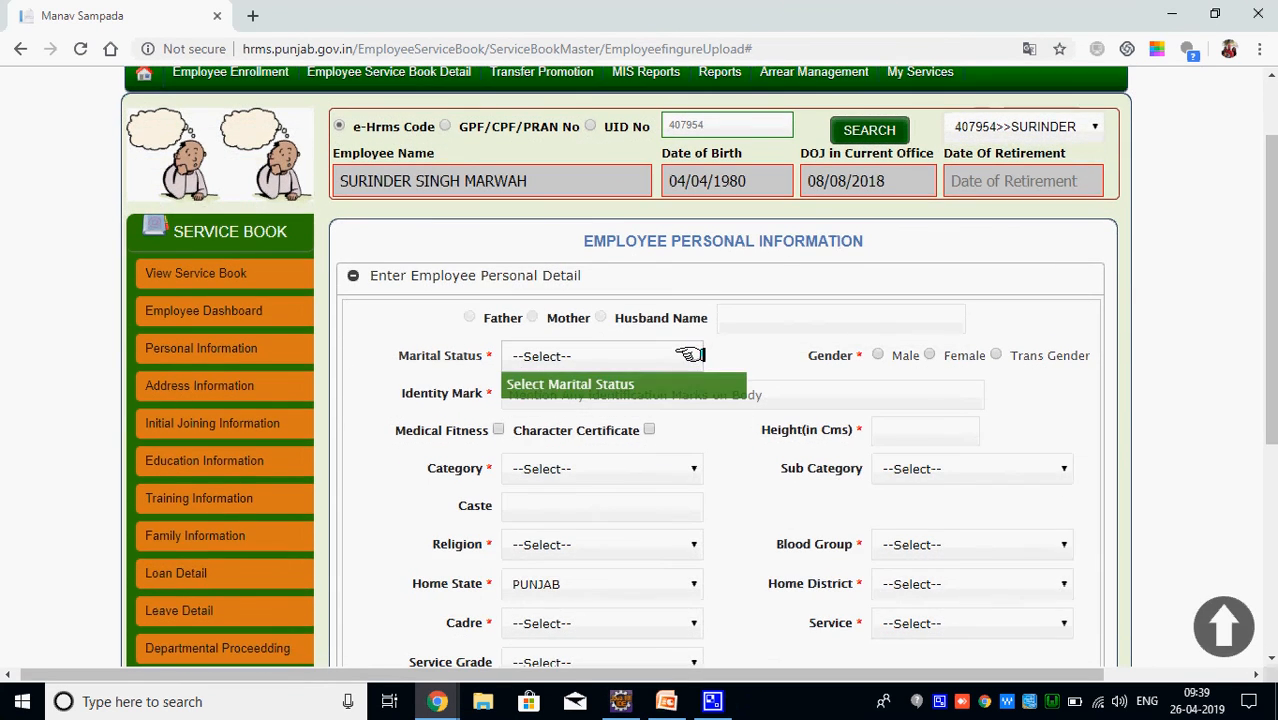
click(690, 352)
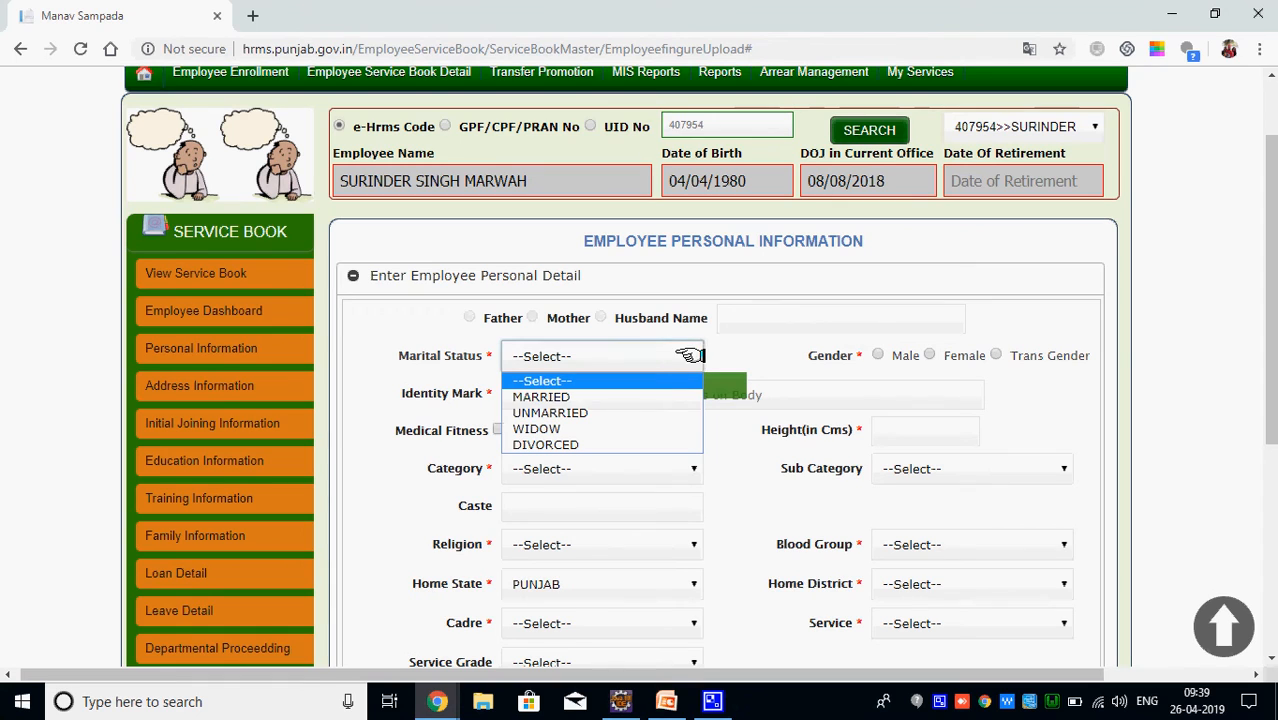
click(645, 397)
click(878, 352)
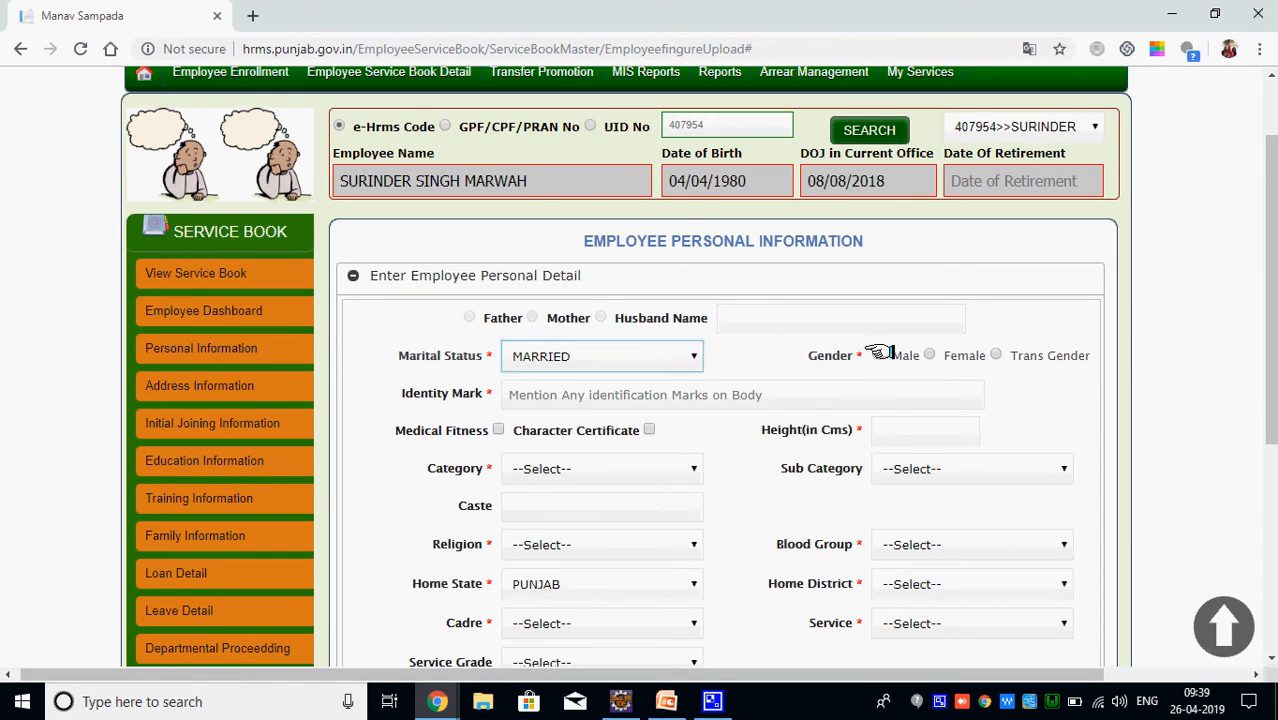
click(765, 397)
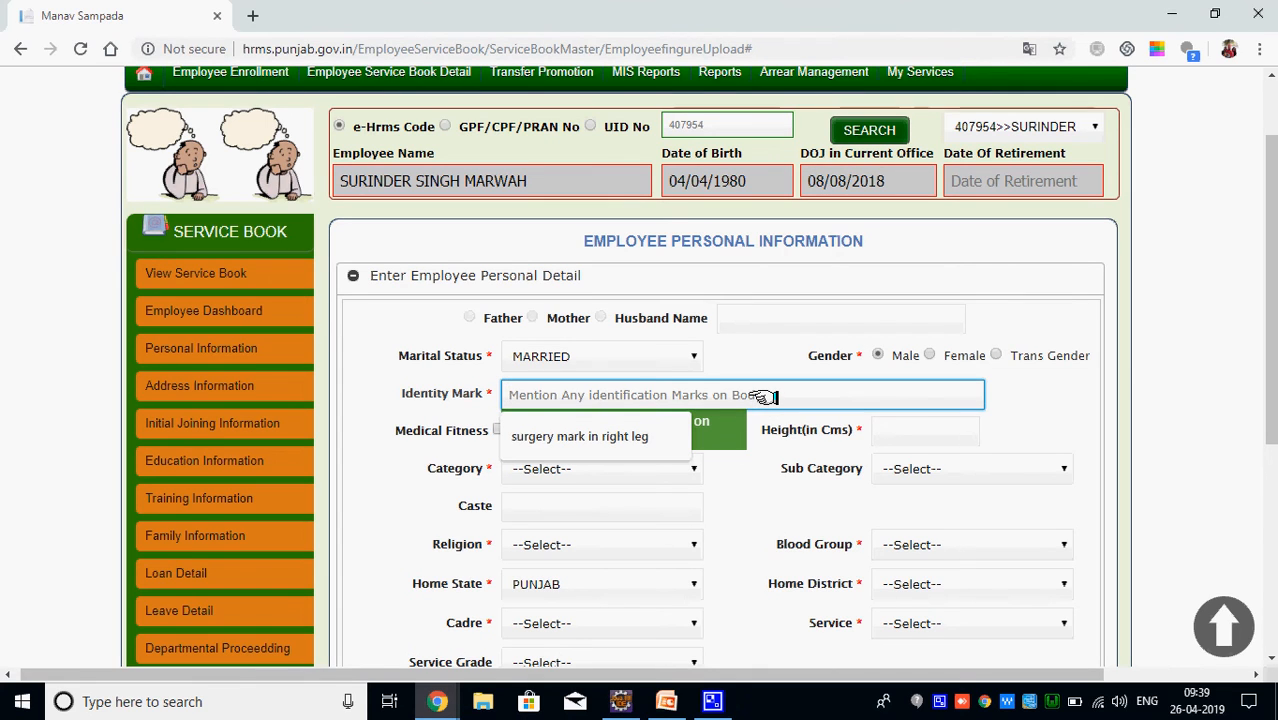
click(640, 436)
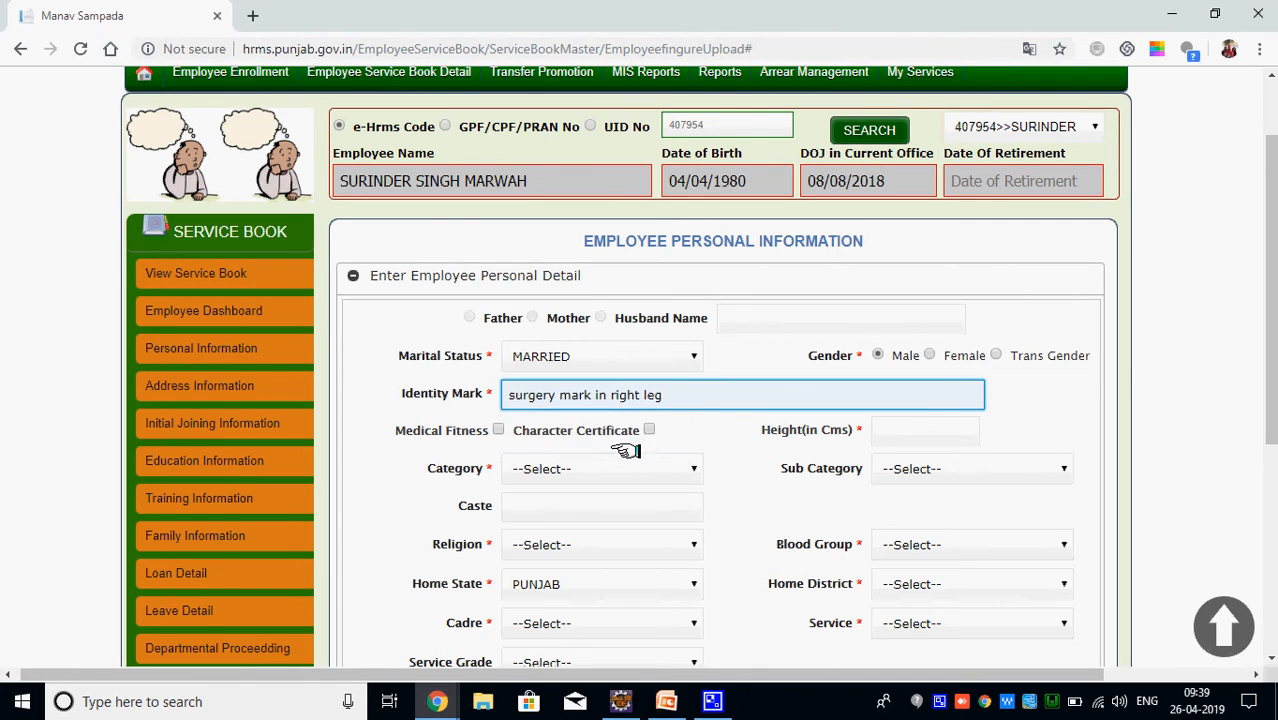
Mark the employee medically fit, enter height 157 and set category General
click(499, 429)
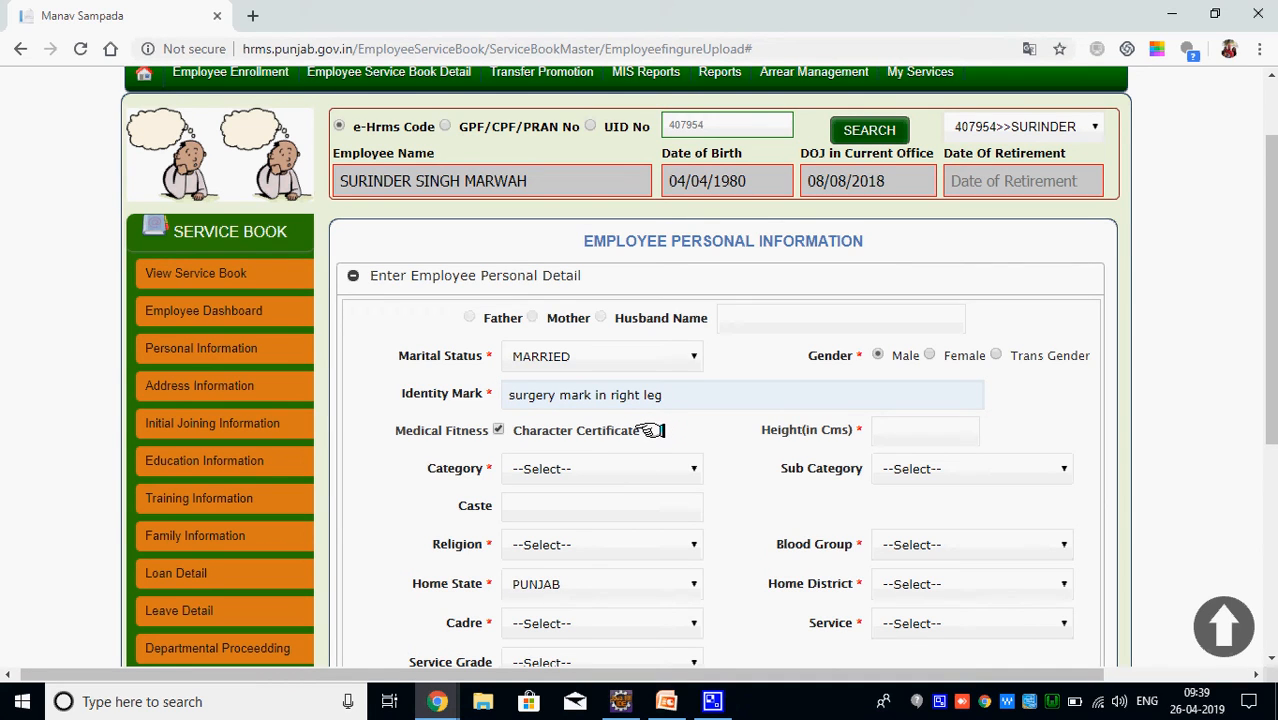
click(893, 432)
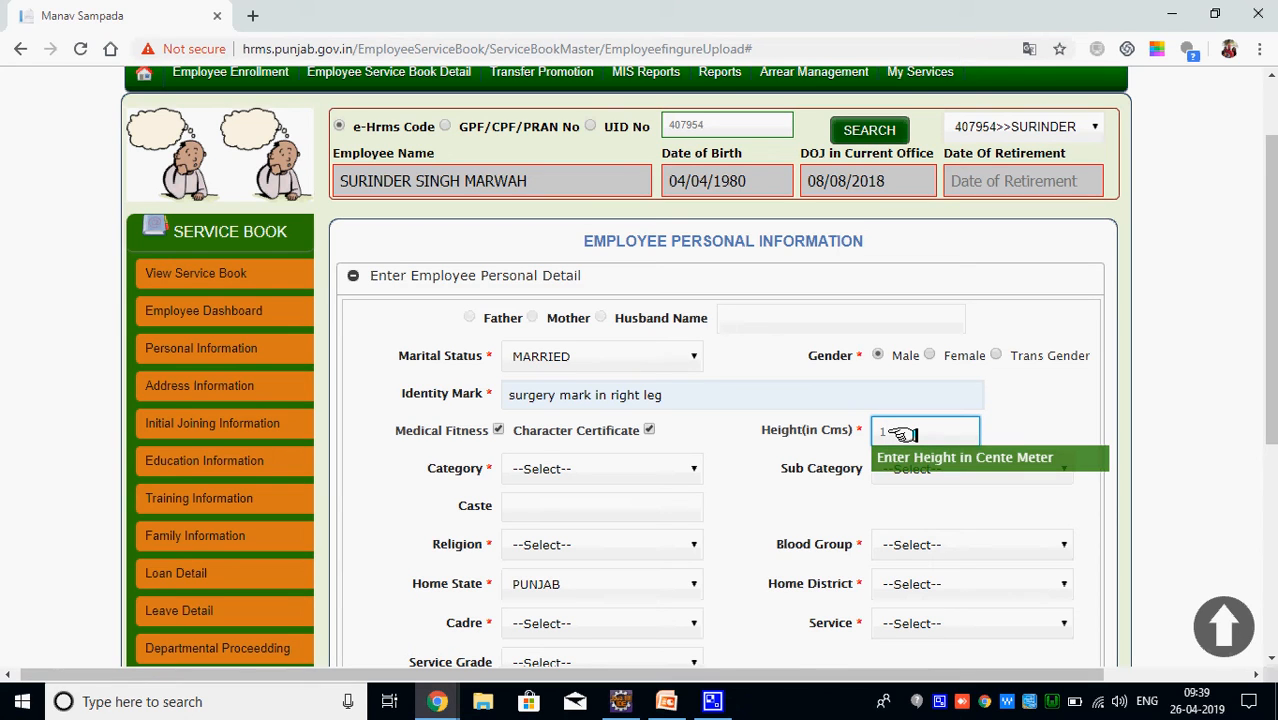
key(Tab)
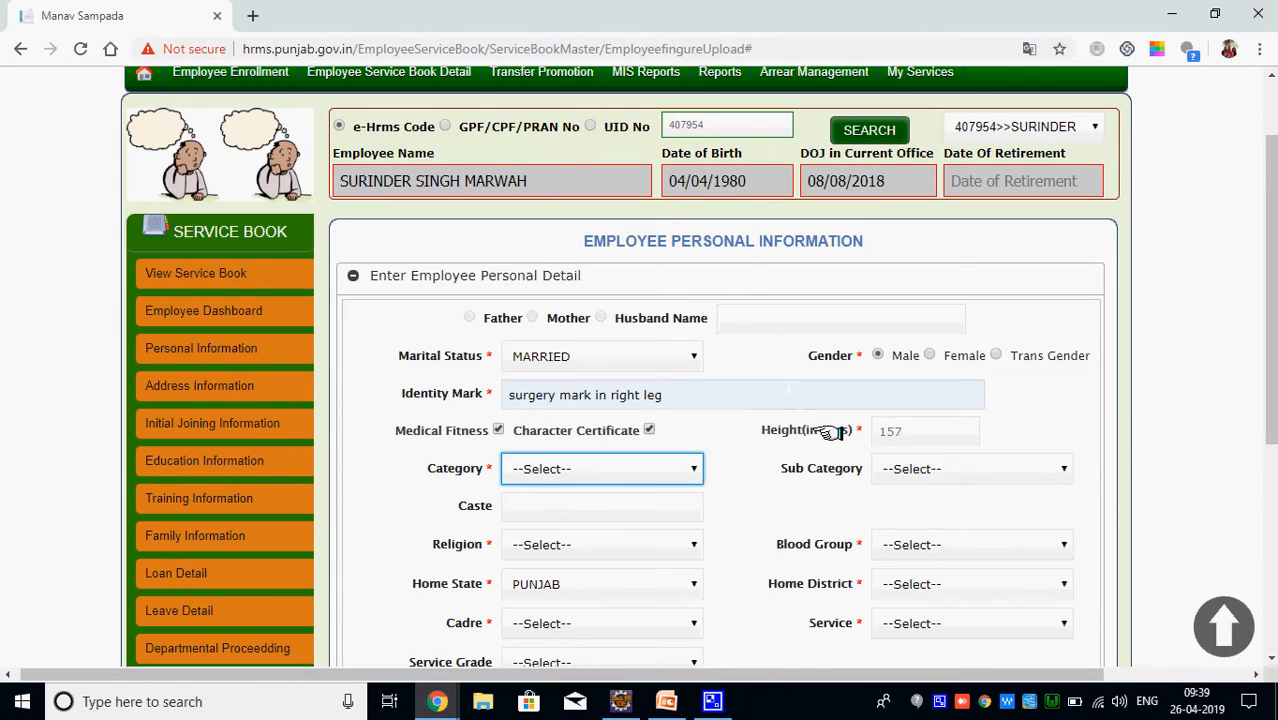
click(650, 466)
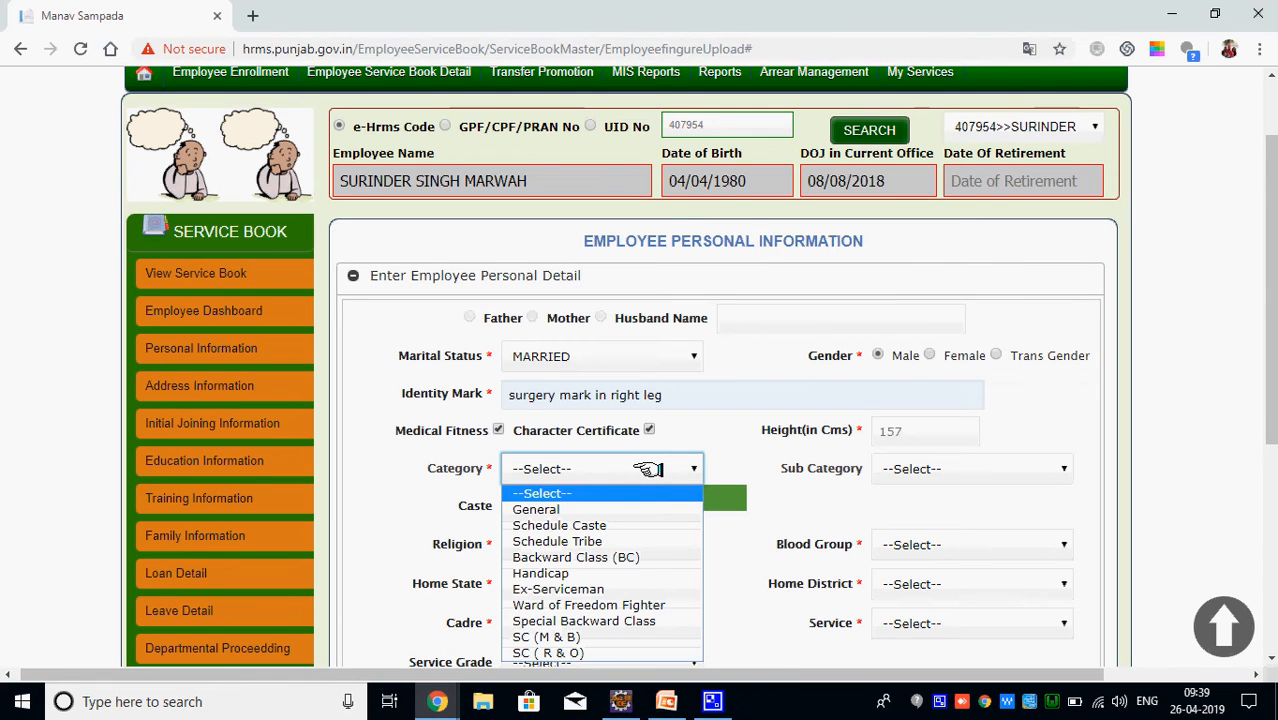
click(617, 511)
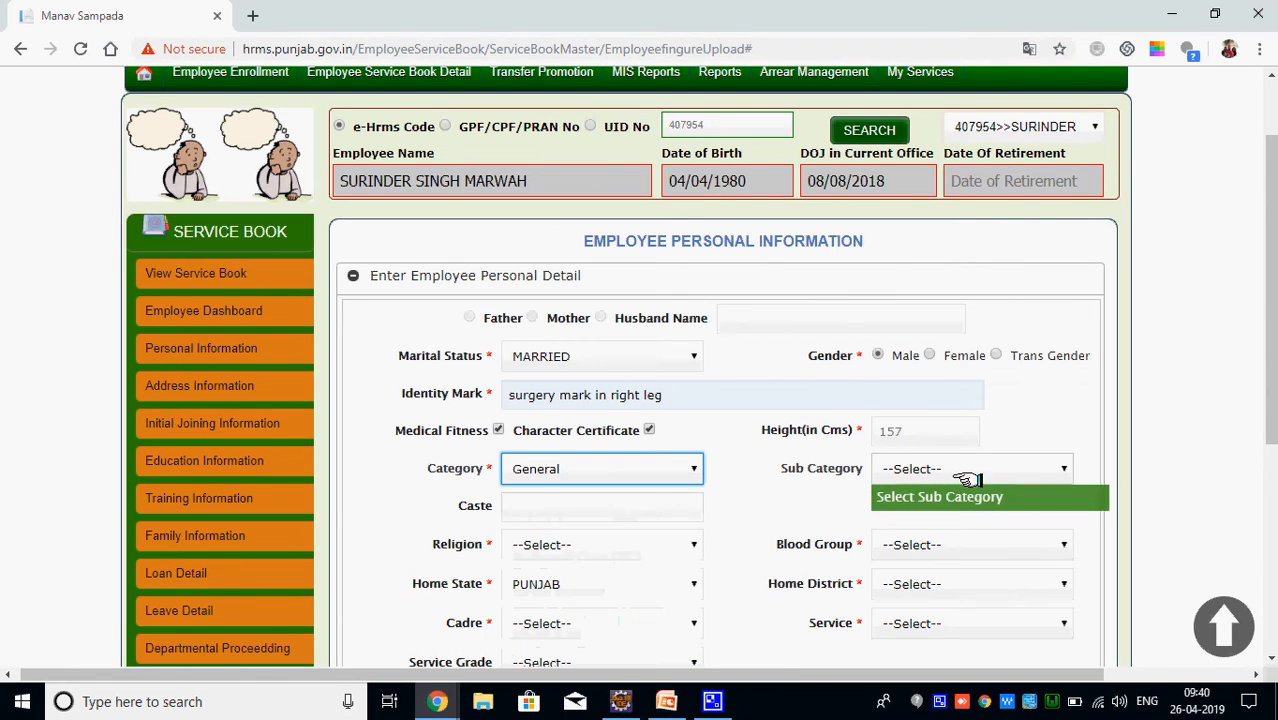
Set religion SIKH, blood group B+ and home district LUDHIANA
drag(1269, 400, 1269, 515)
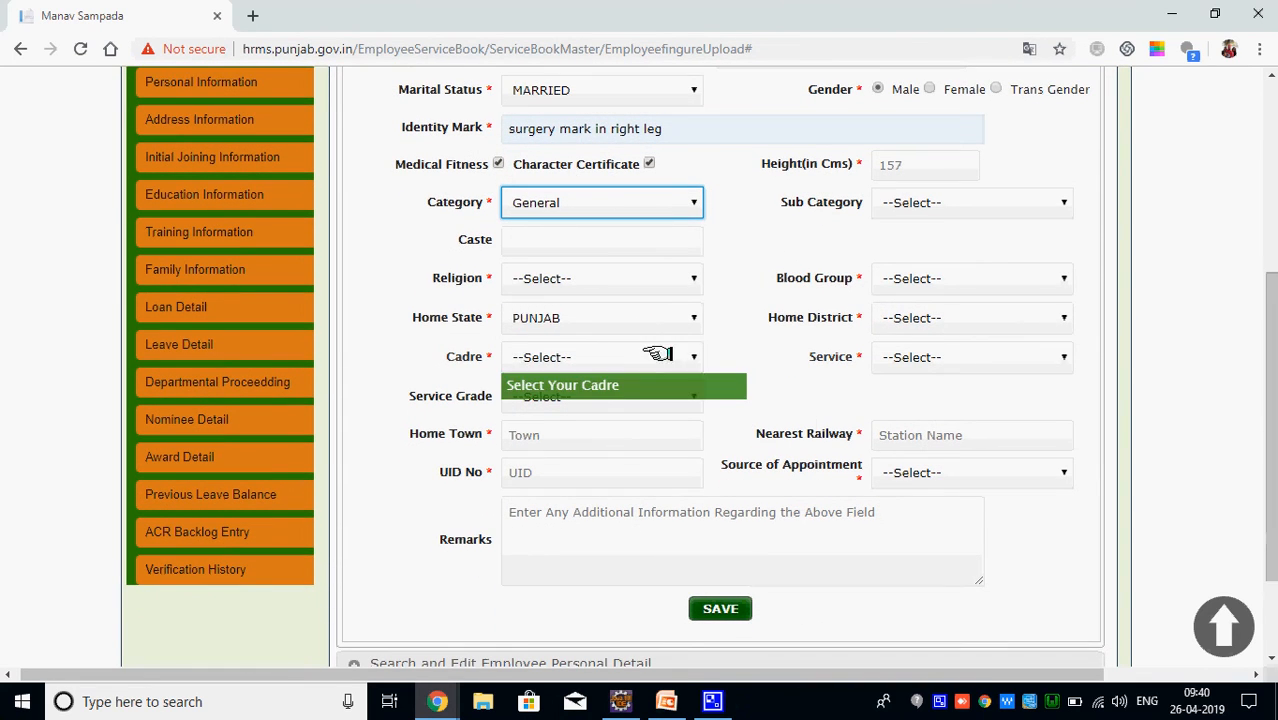
click(634, 283)
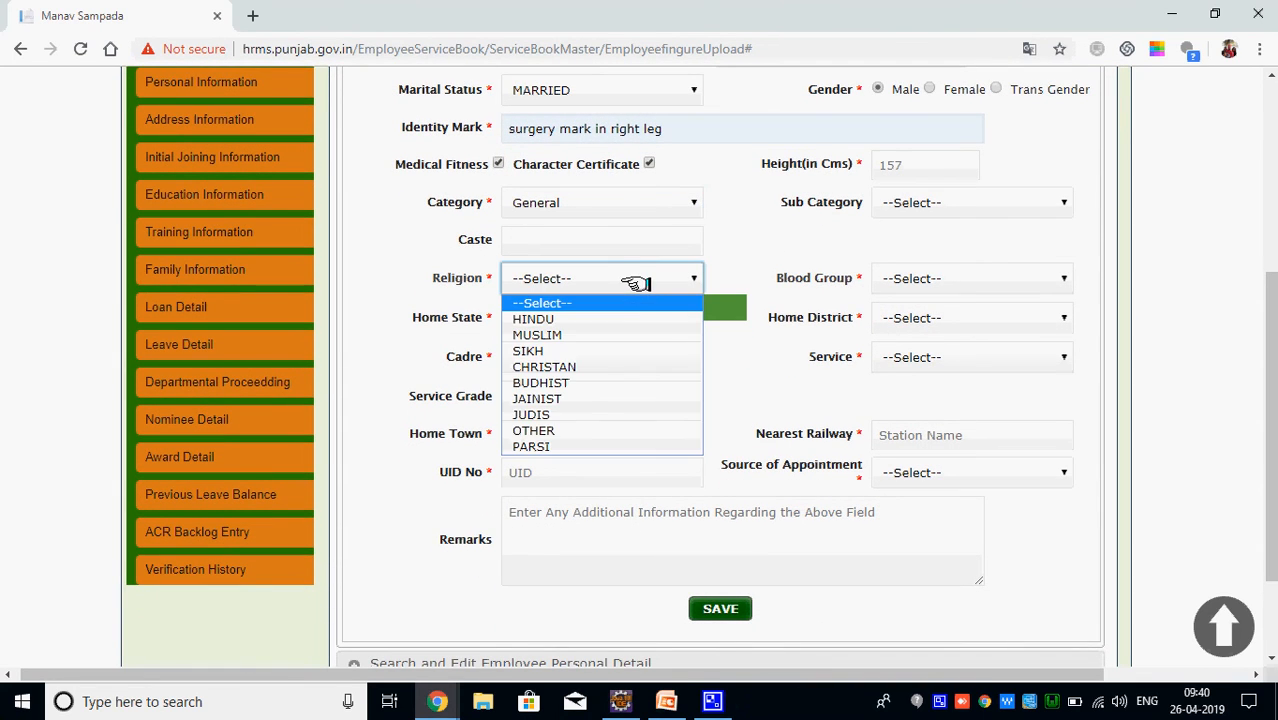
click(612, 348)
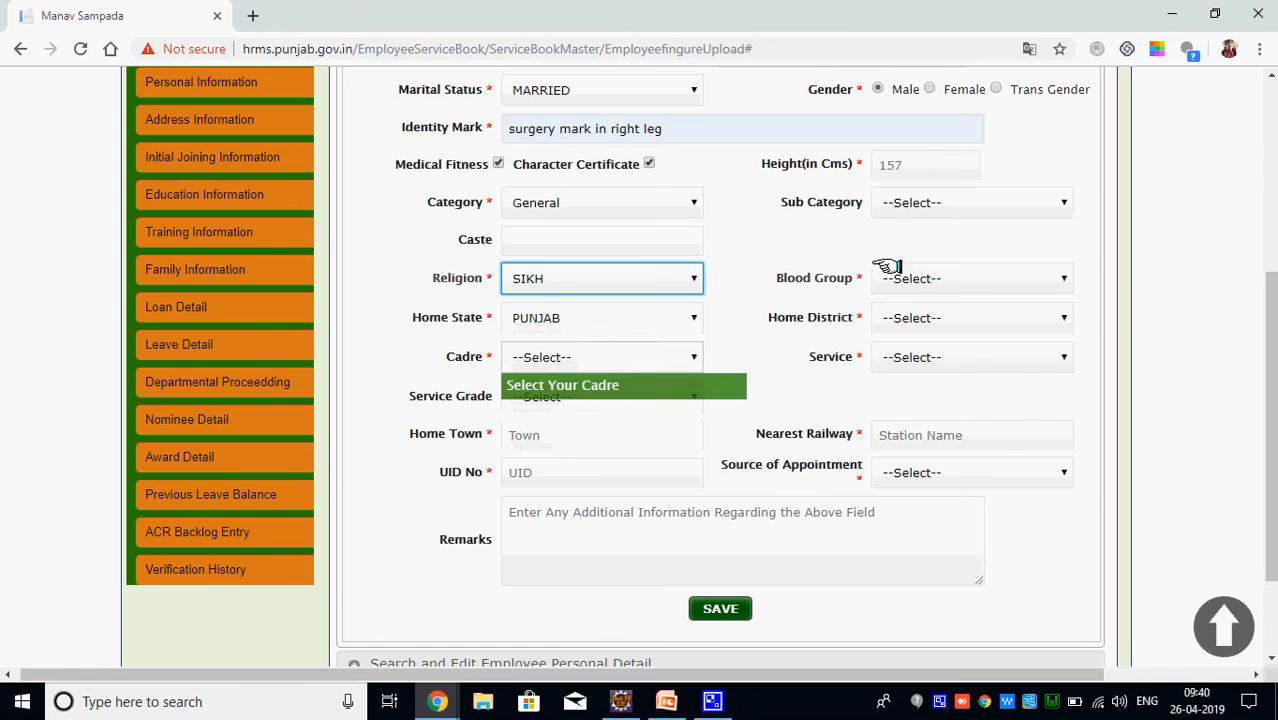
click(941, 278)
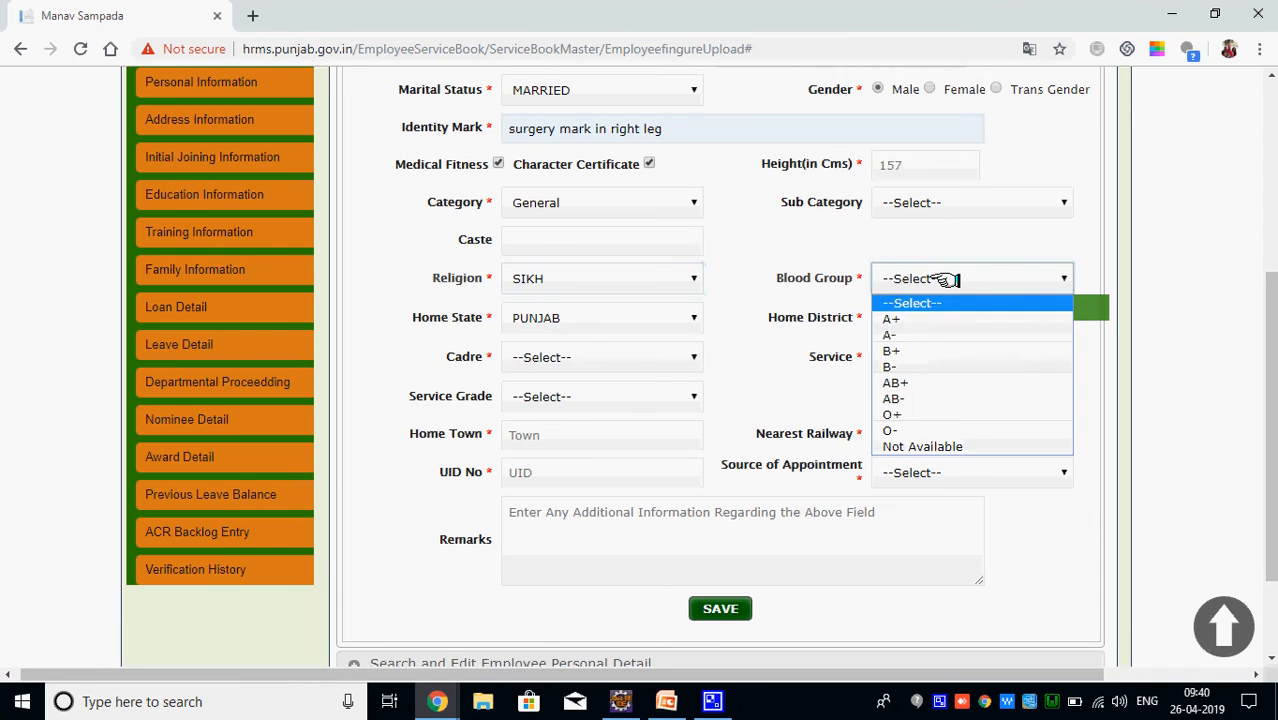
click(915, 351)
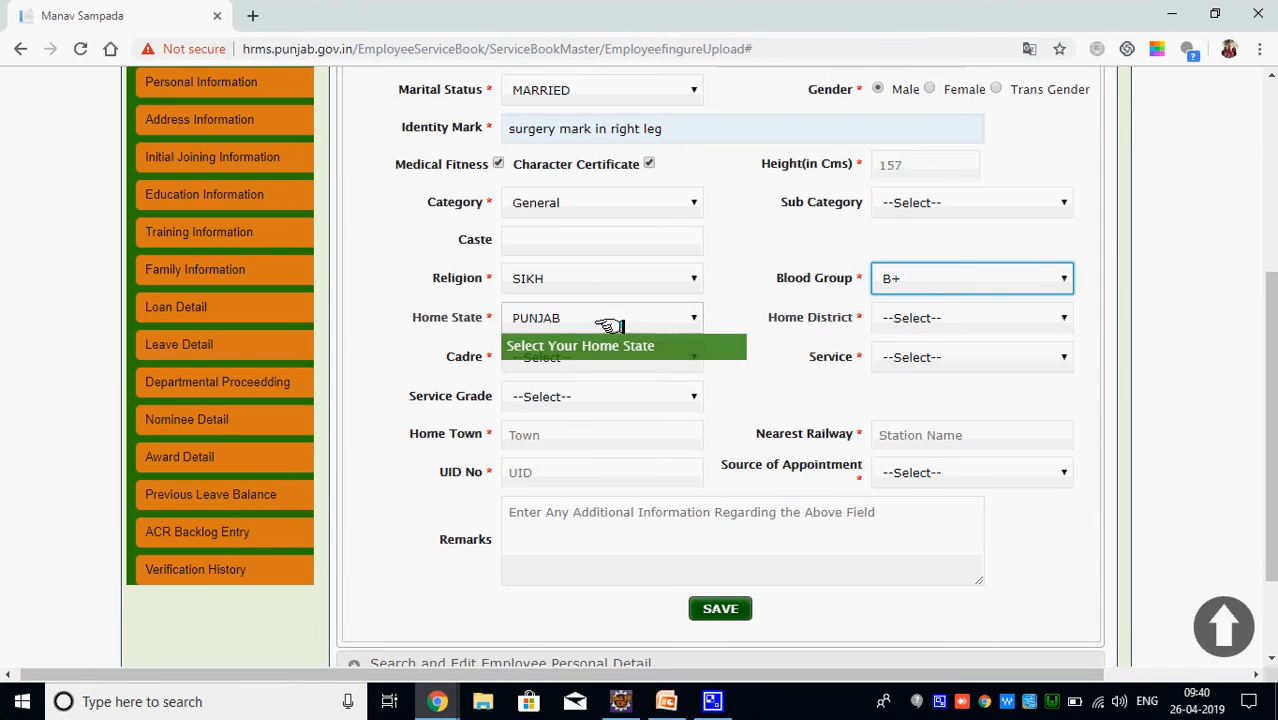
click(918, 317)
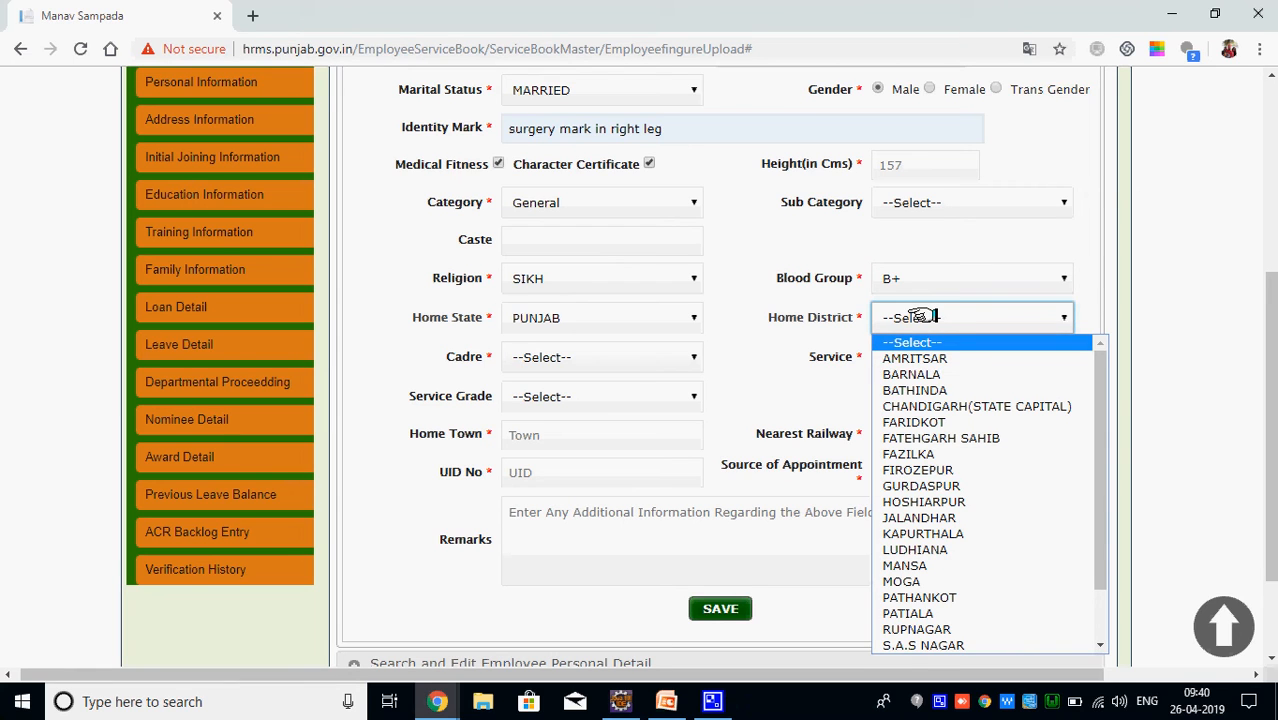
key(b)
key(l)
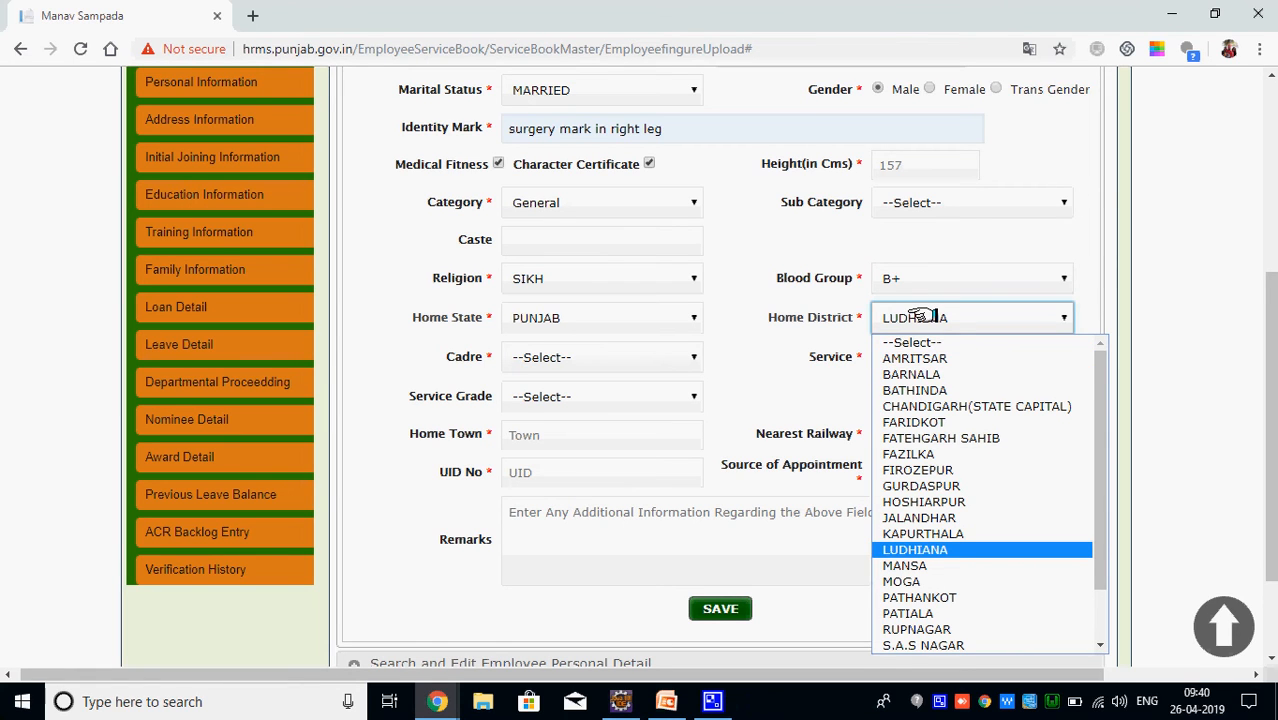
click(925, 549)
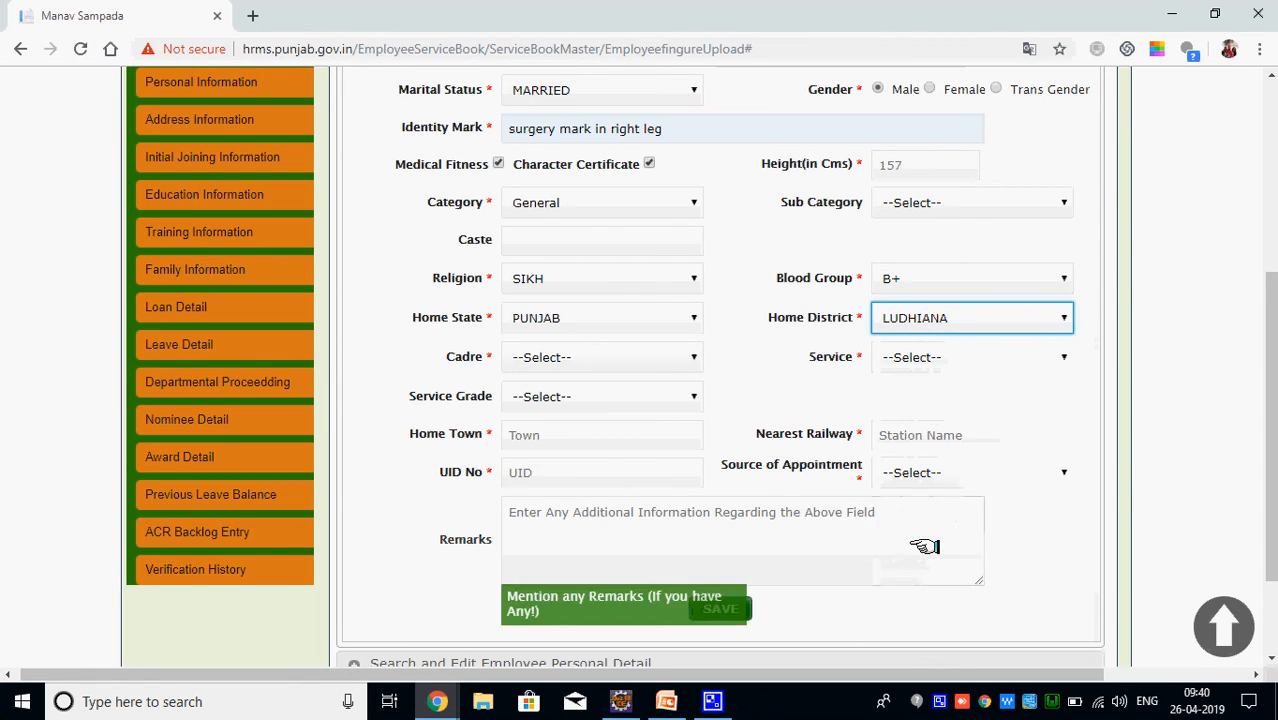
Set the cadre to District Cadre and the service to Non Technical
click(606, 356)
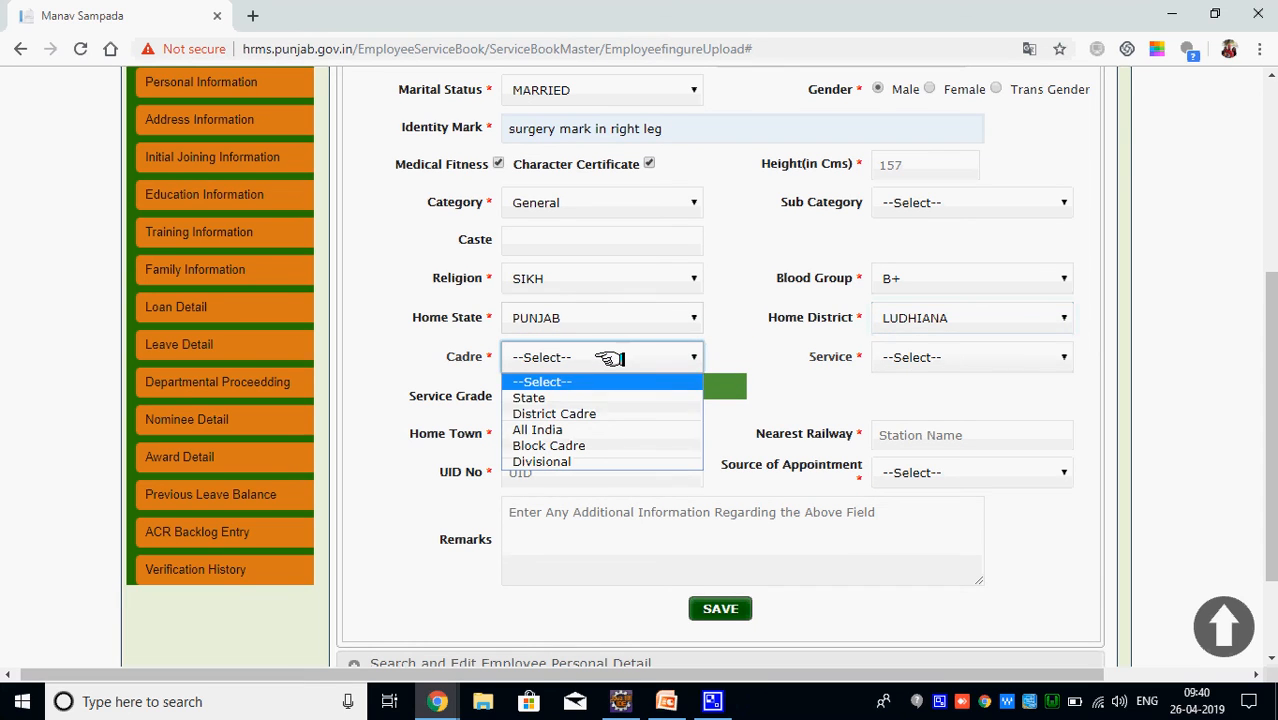
click(617, 409)
click(925, 356)
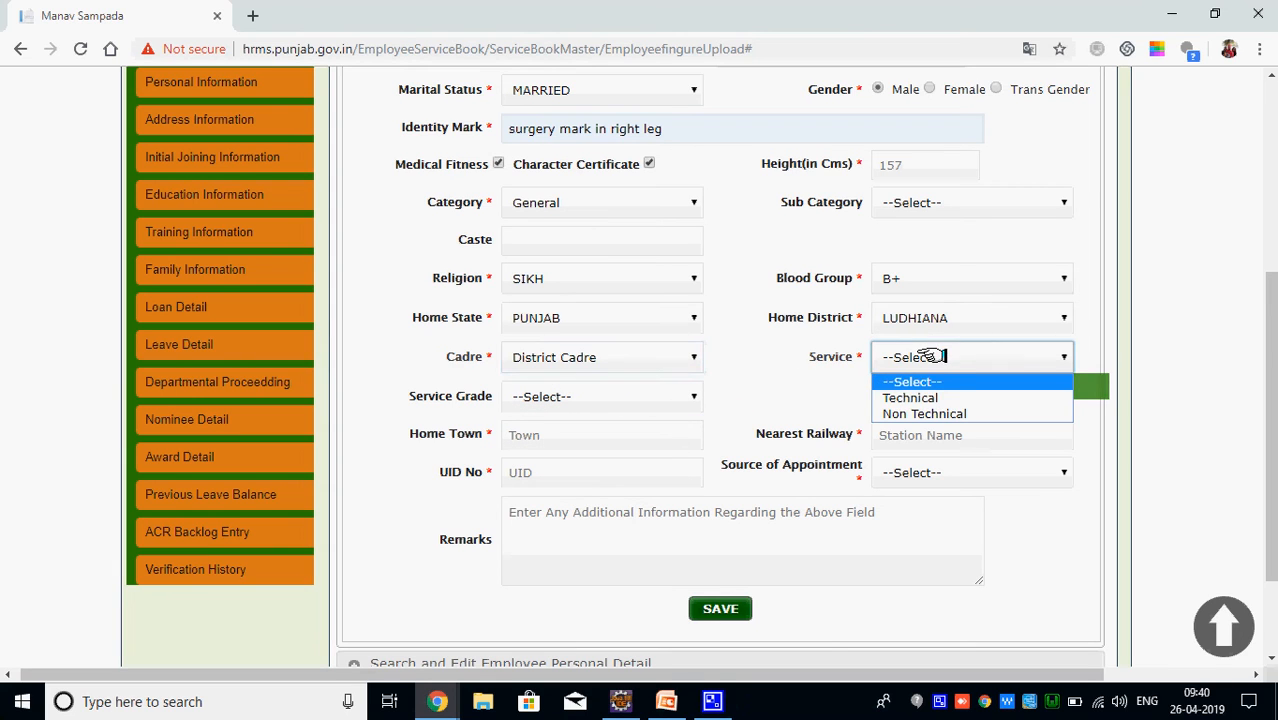
click(927, 413)
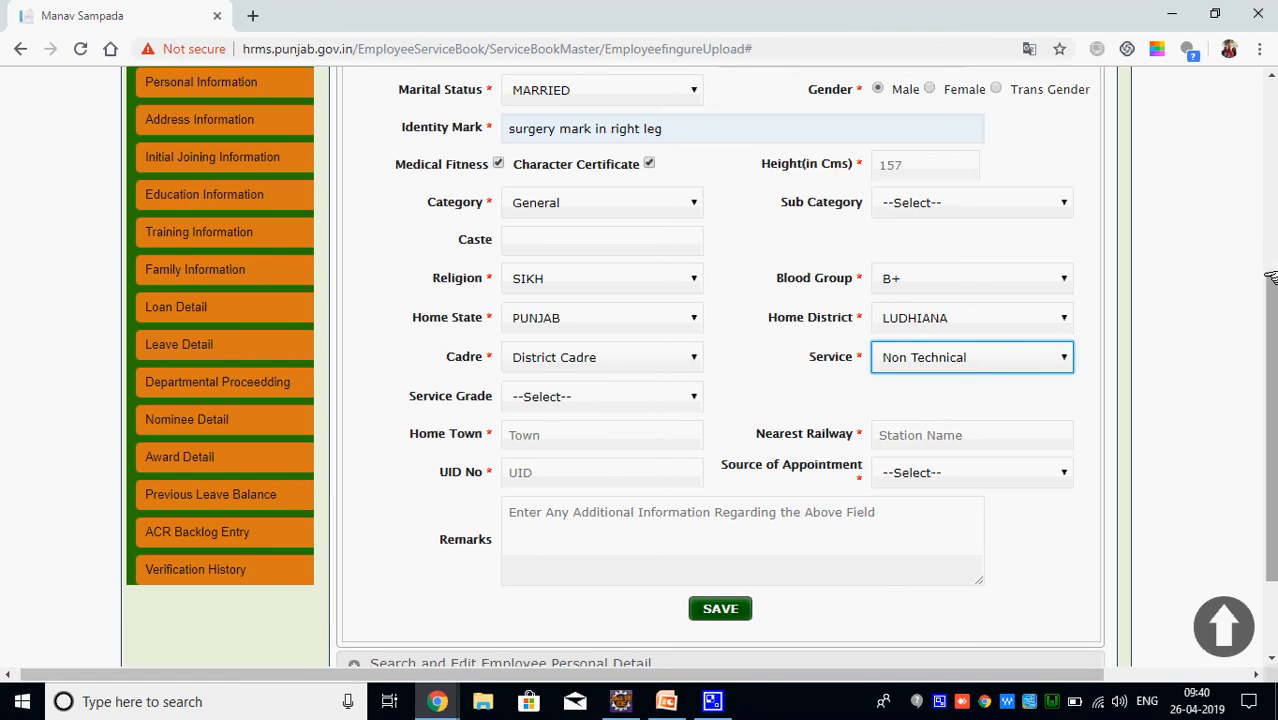
drag(1270, 290, 1270, 330)
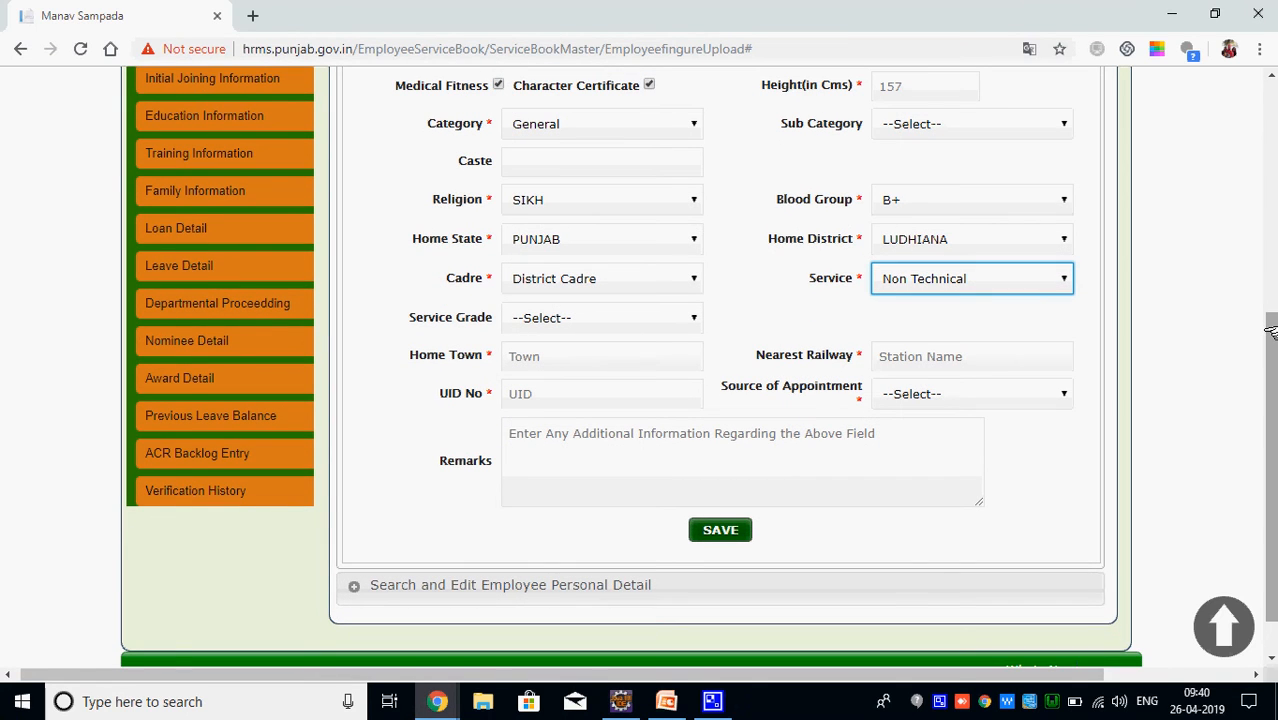
Enter Ludhiana as both the home town and the nearest railway station
drag(1270, 358, 1270, 397)
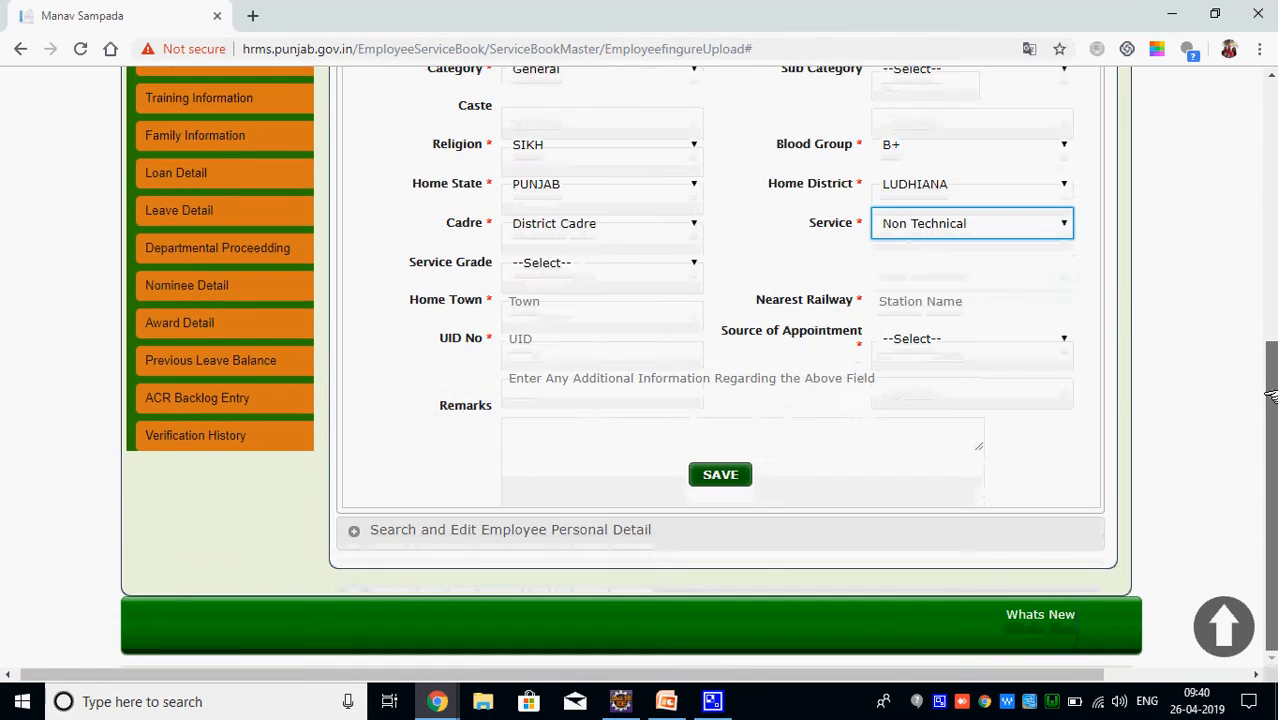
click(522, 300)
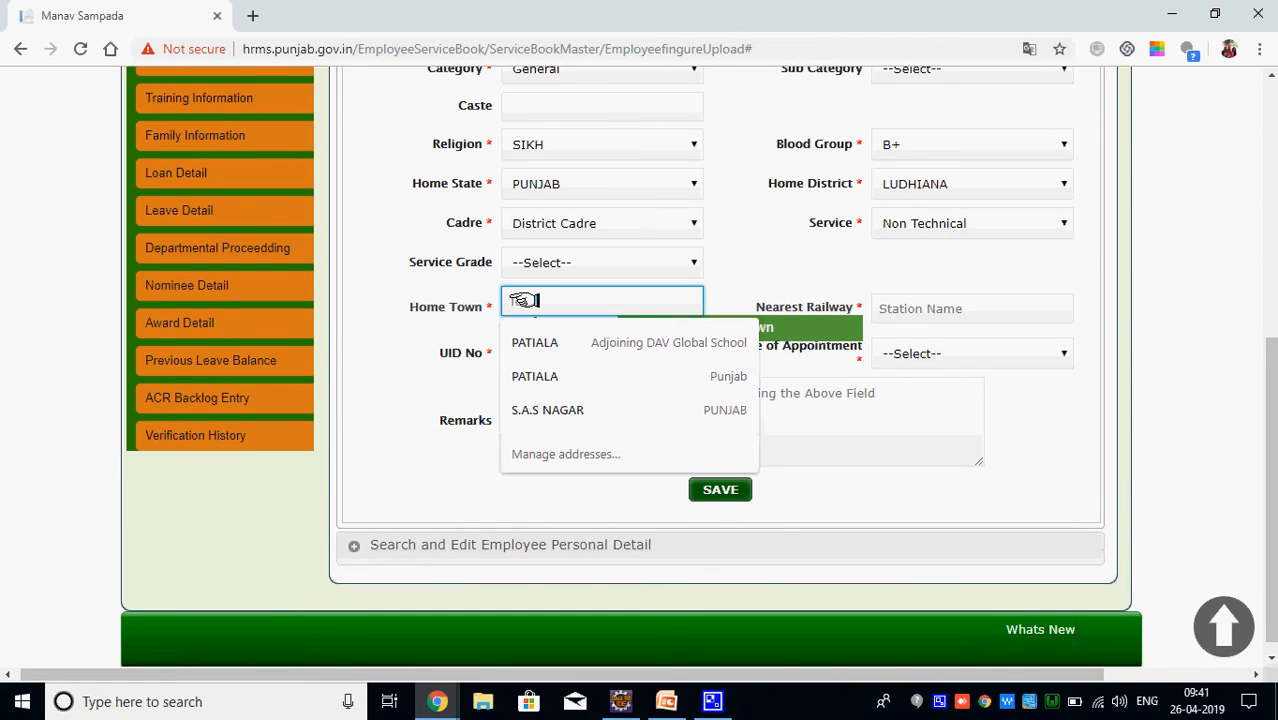
text(Ludhiana)
key(Tab)
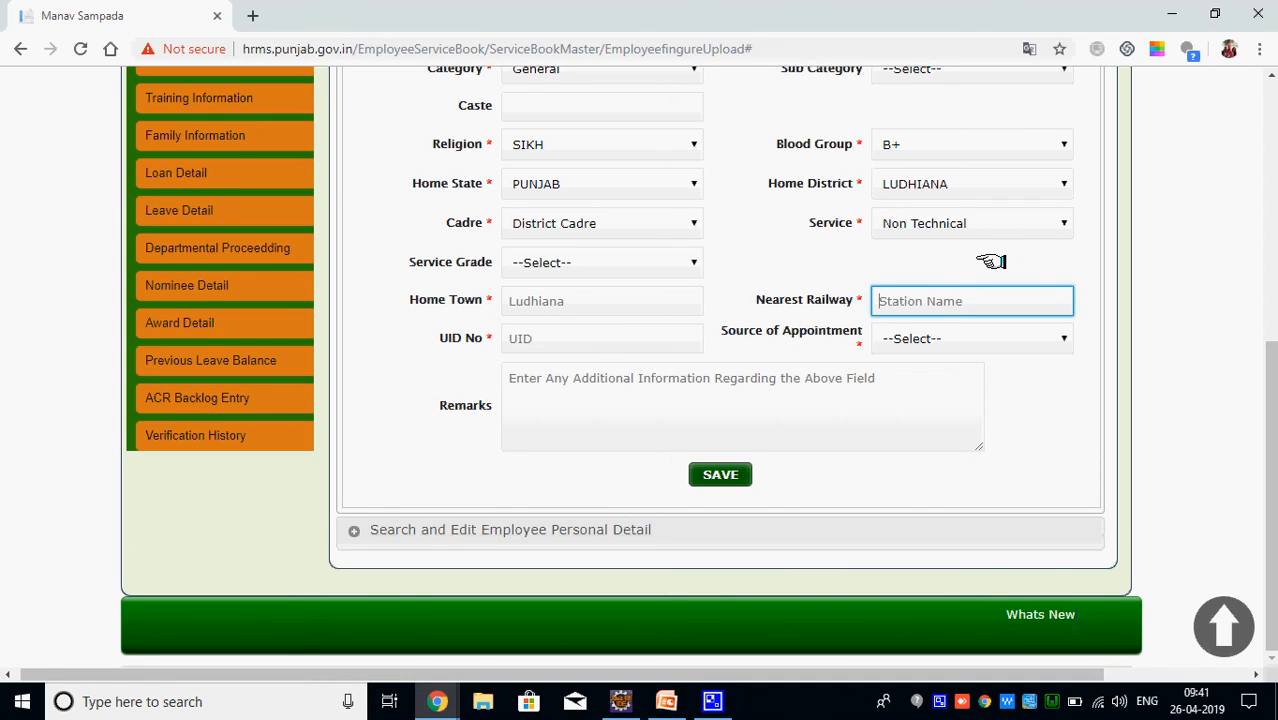
text(Ludhiana)
key(Tab)
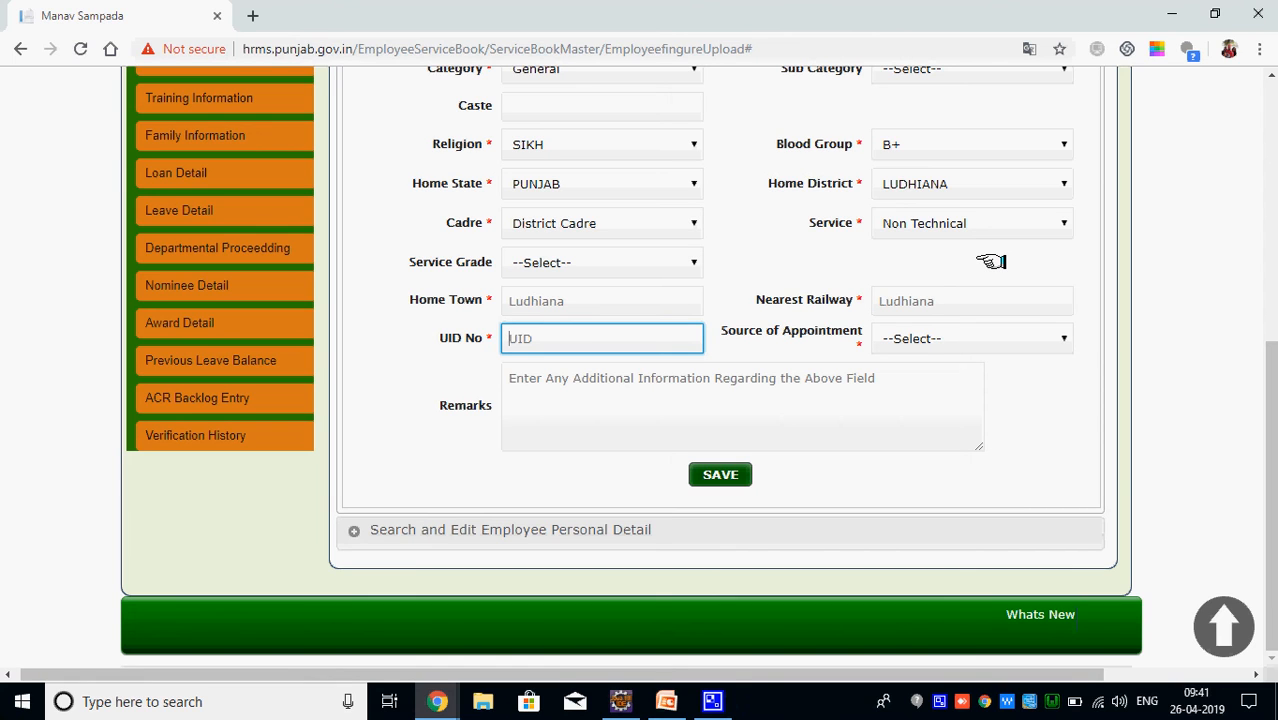
Fill in the UID Aadhaar number from the autofill suggestion
key(Tab)
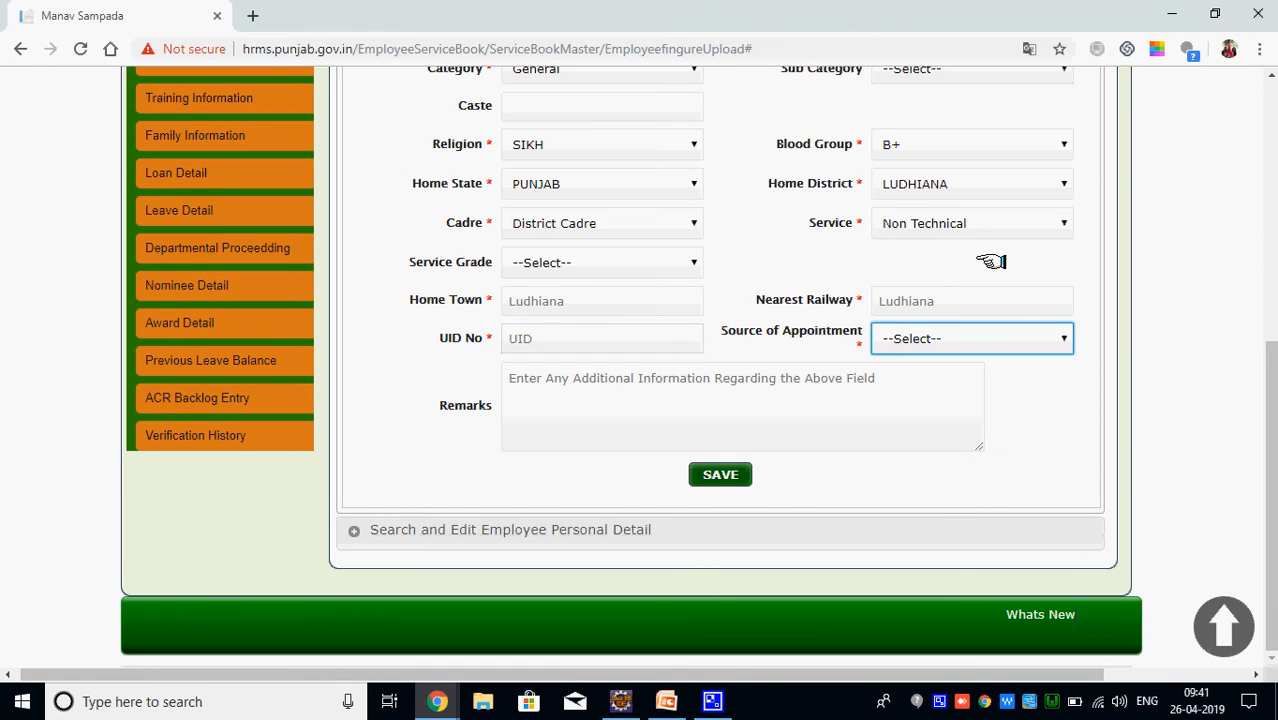
key(shift+Tab)
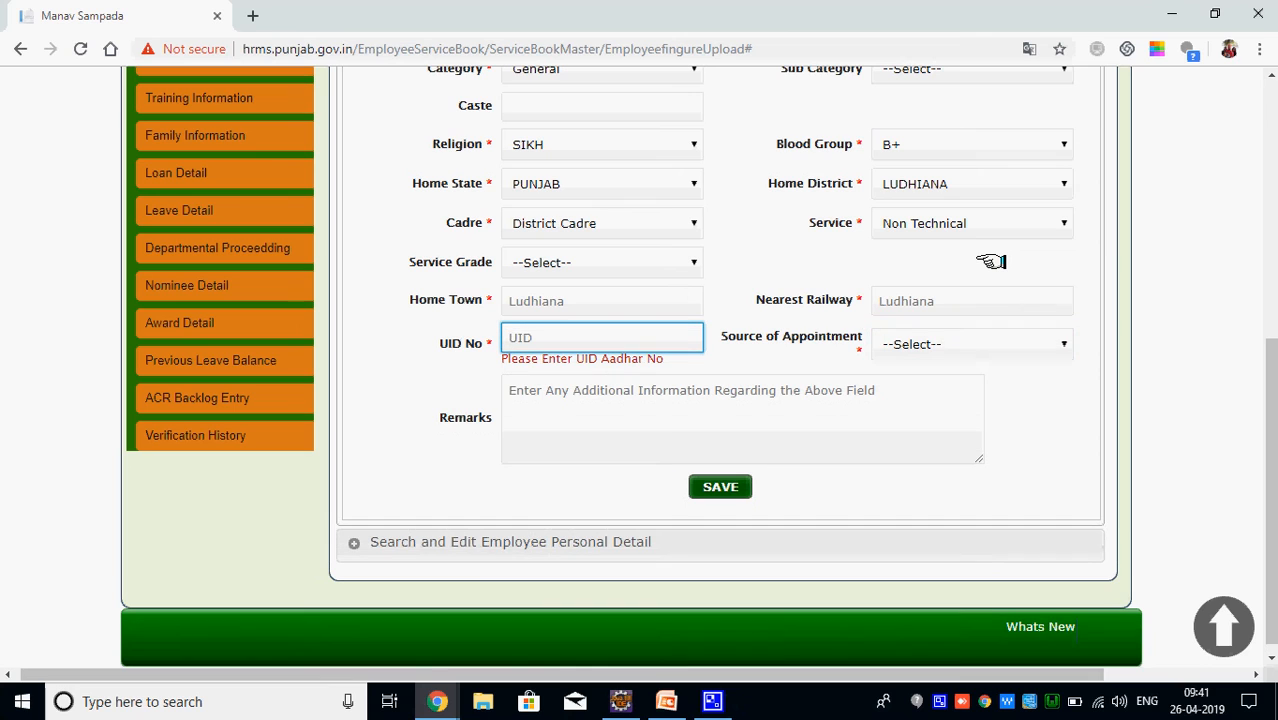
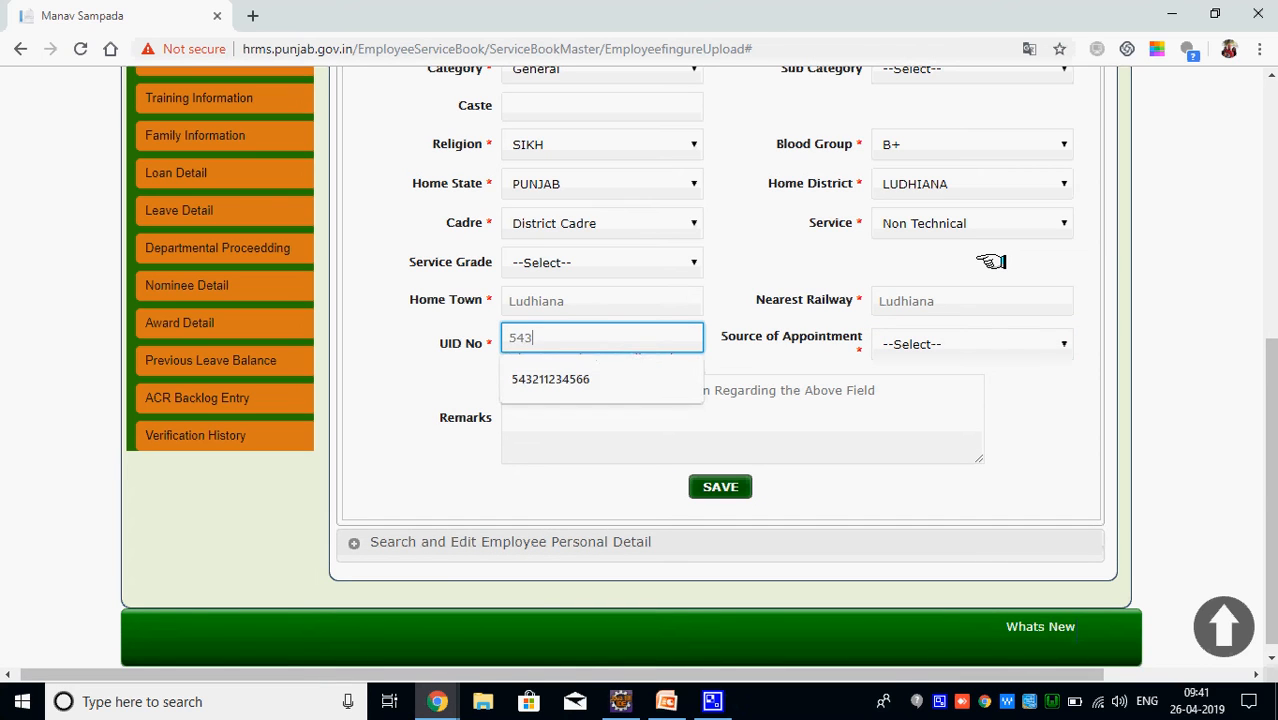
key(BackSpace)
key(BackSpace)
key(BackSpace)
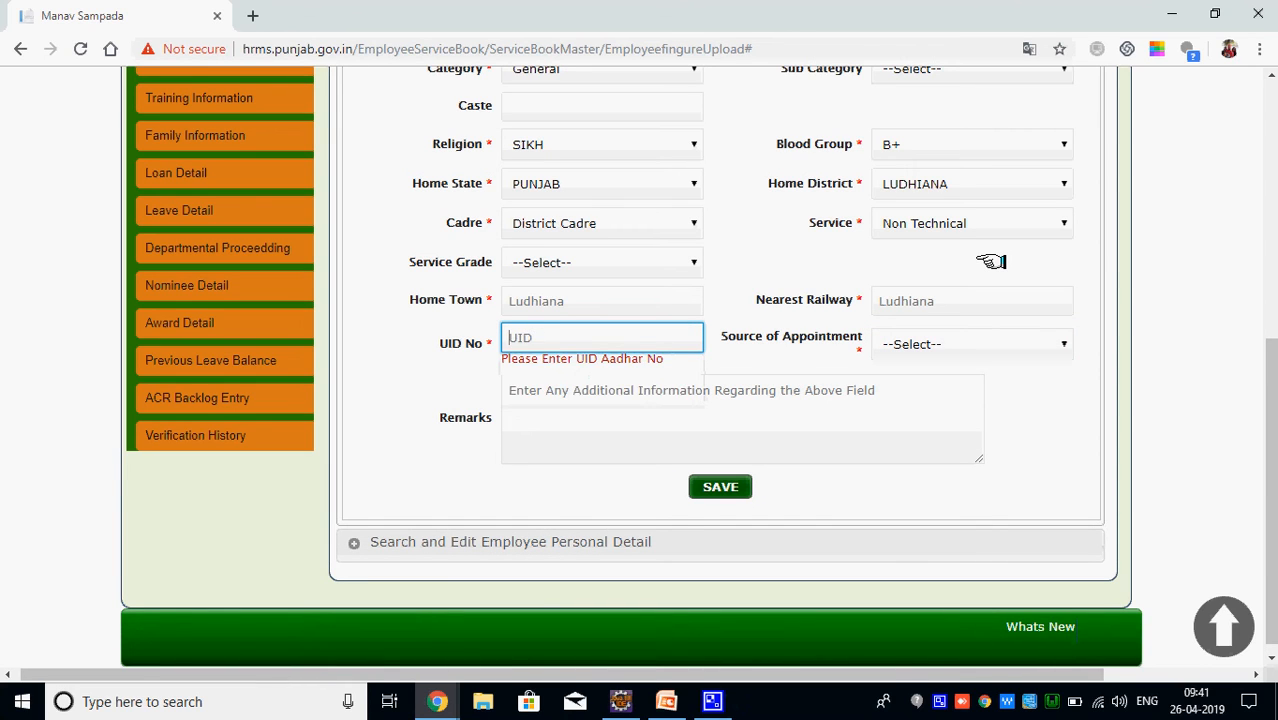
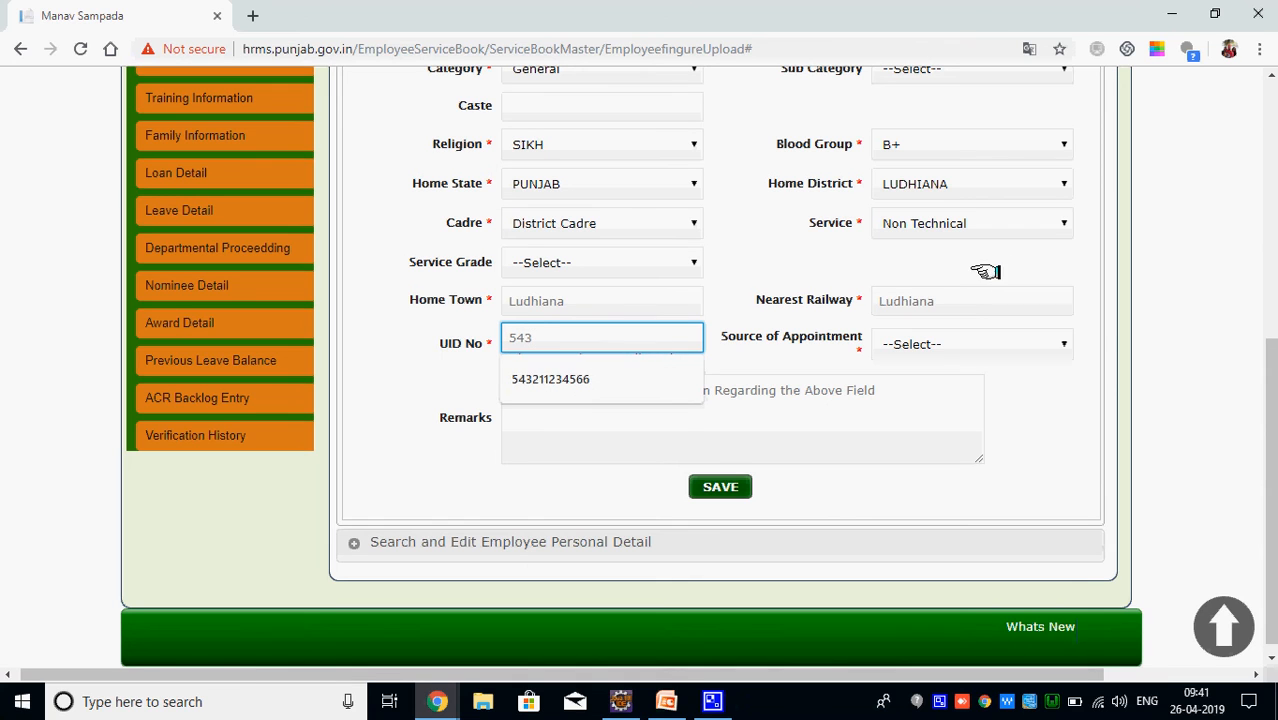
click(640, 382)
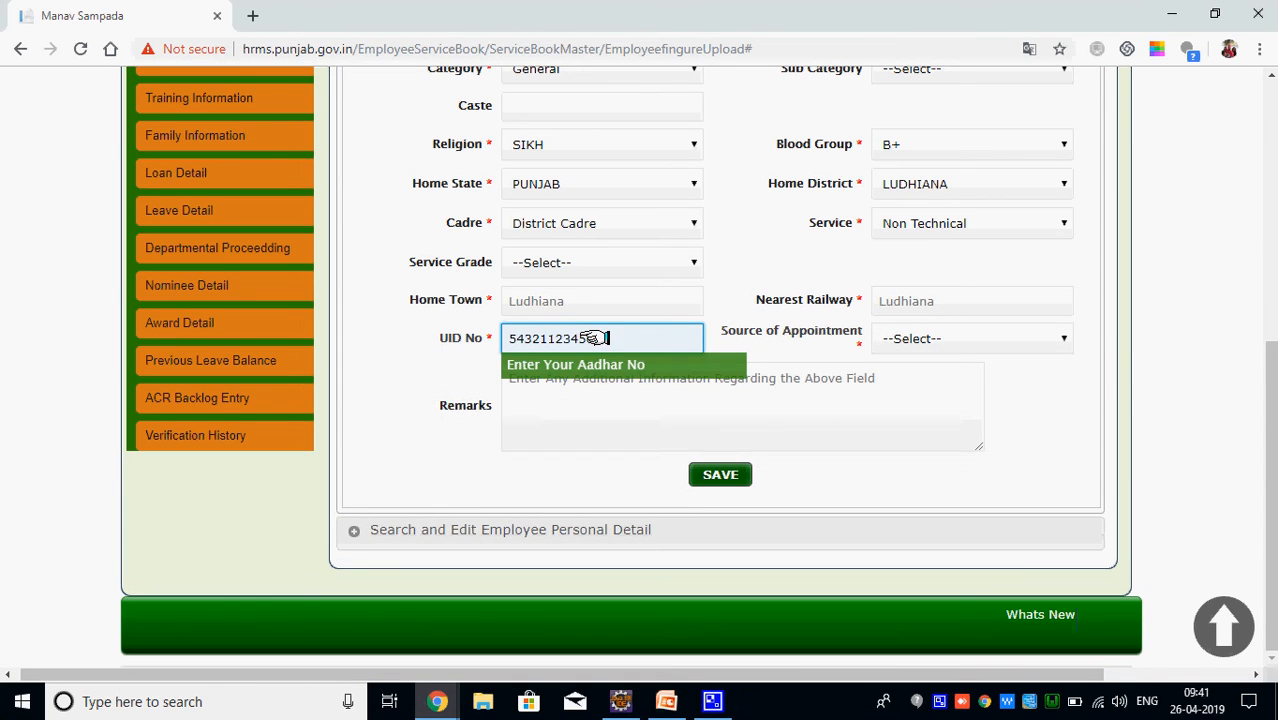
Choose OTHER SOURCES as source of appointment, add remark abcde, and save
click(928, 340)
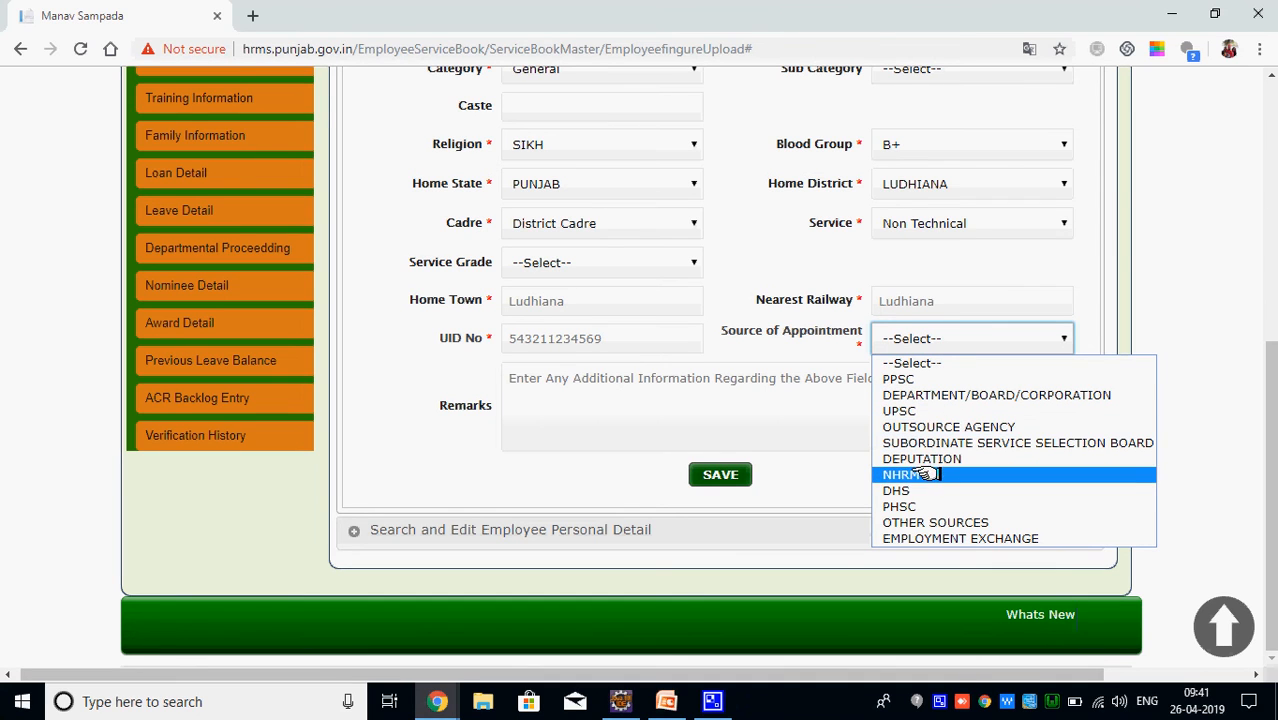
click(935, 519)
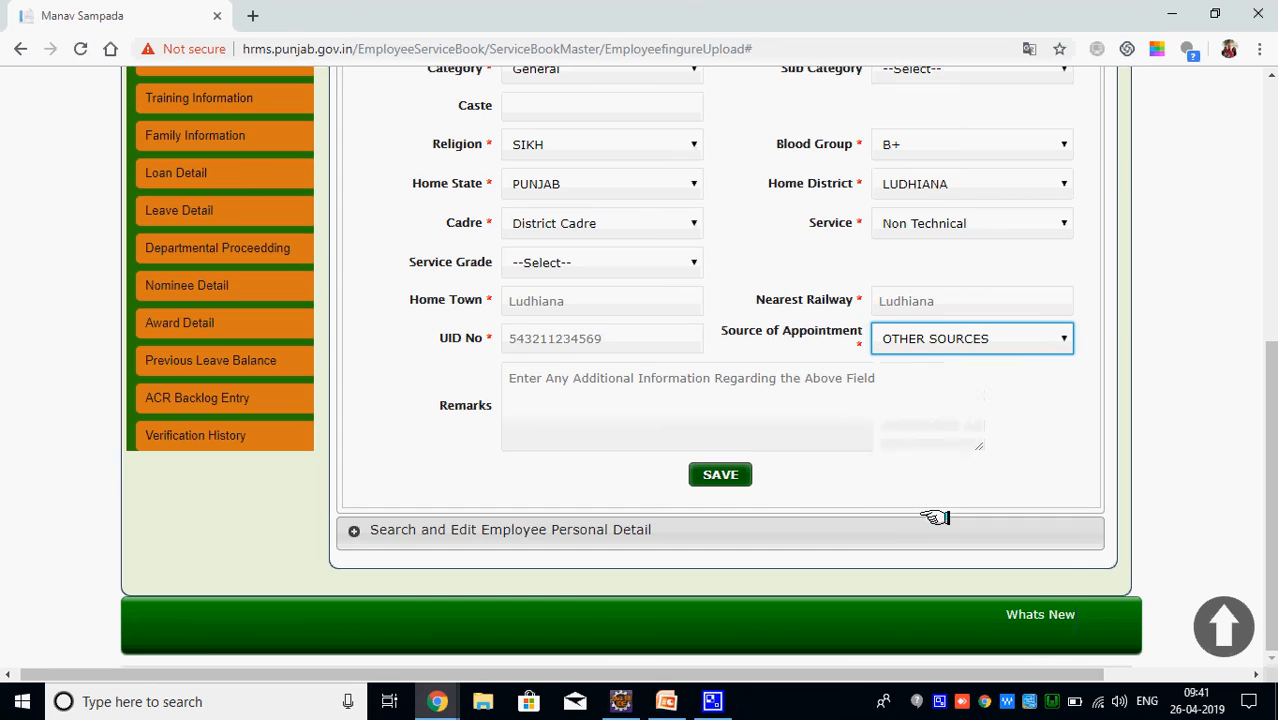
click(670, 425)
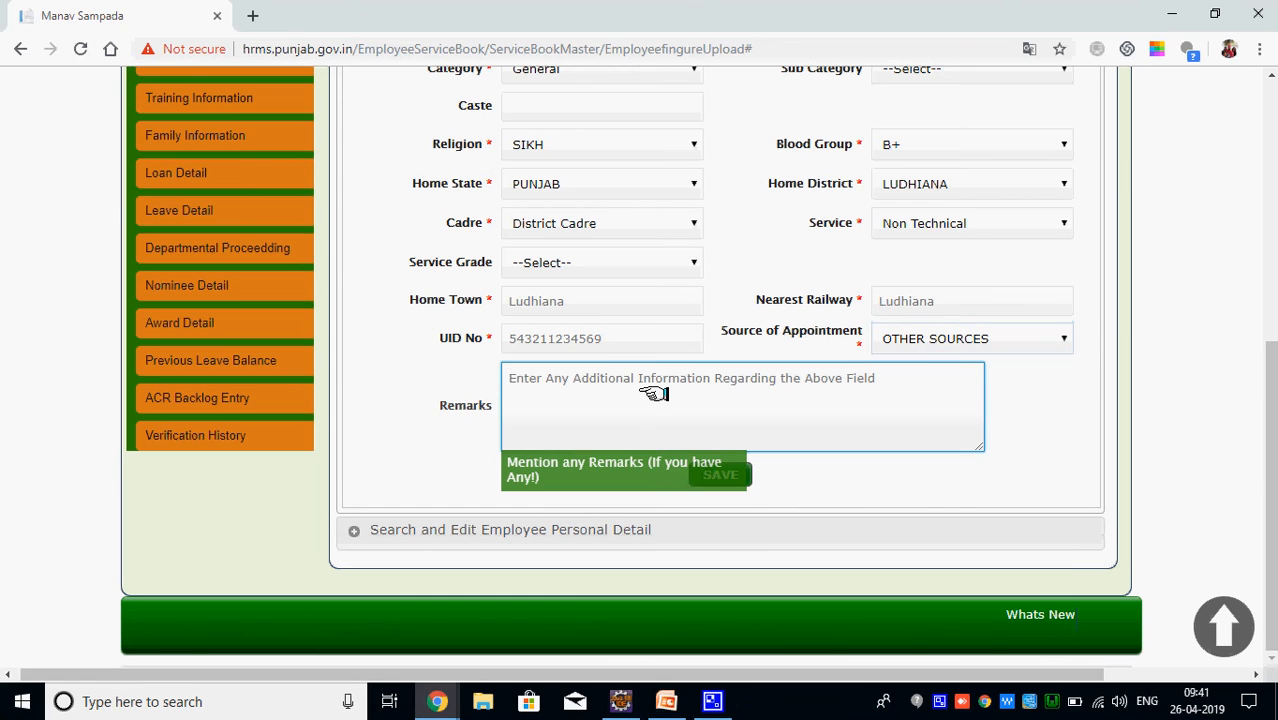
text(abcde)
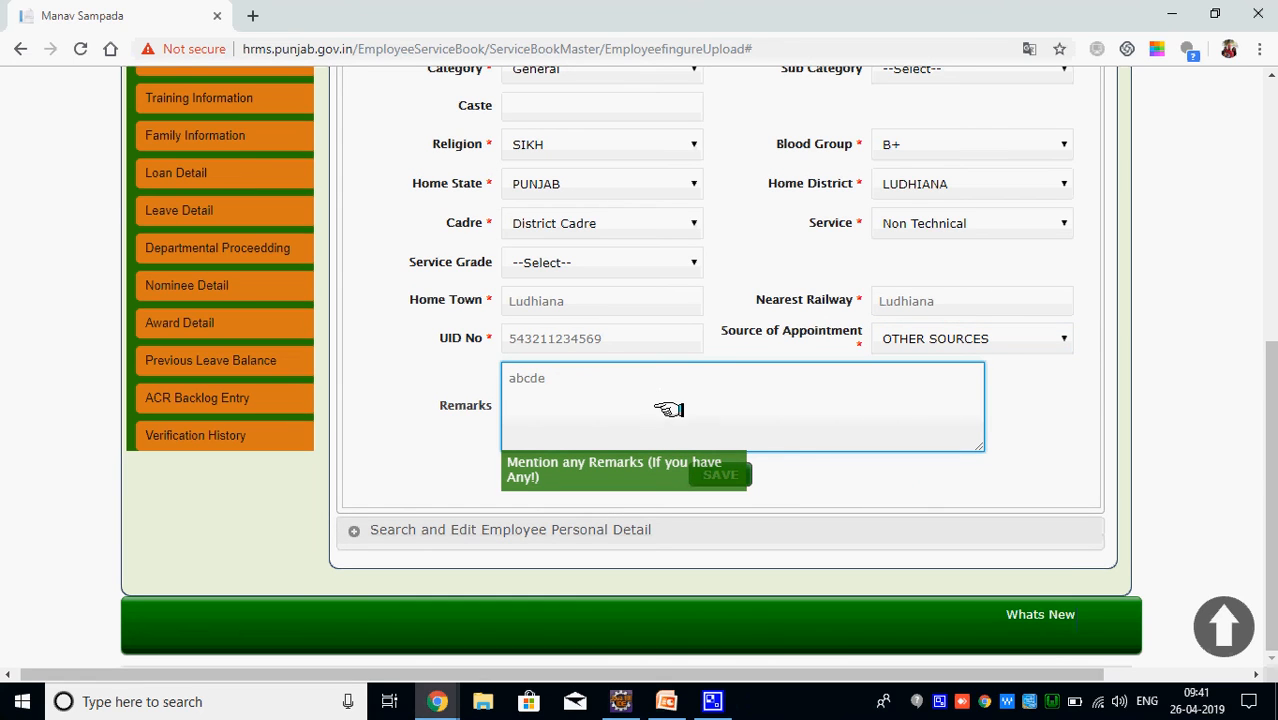
click(724, 478)
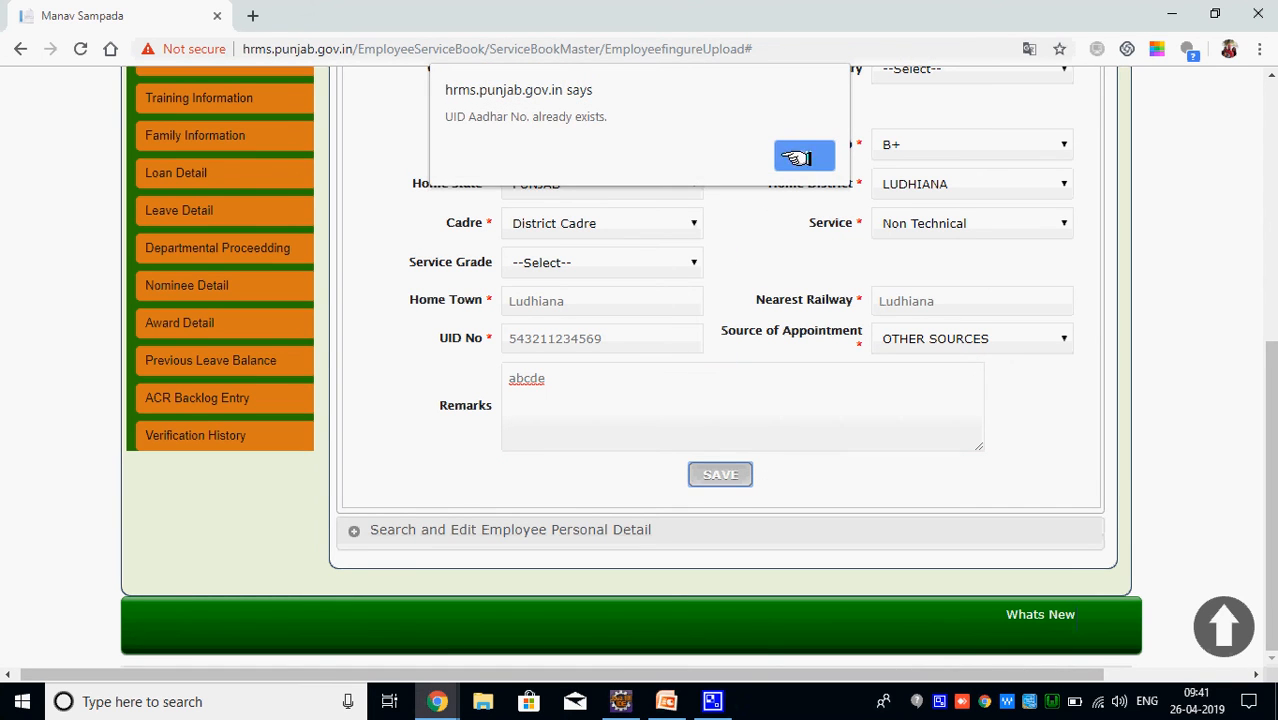
Dismiss the duplicate-UID alert, change the UID number's last digits, and update successfully
click(800, 152)
click(608, 338)
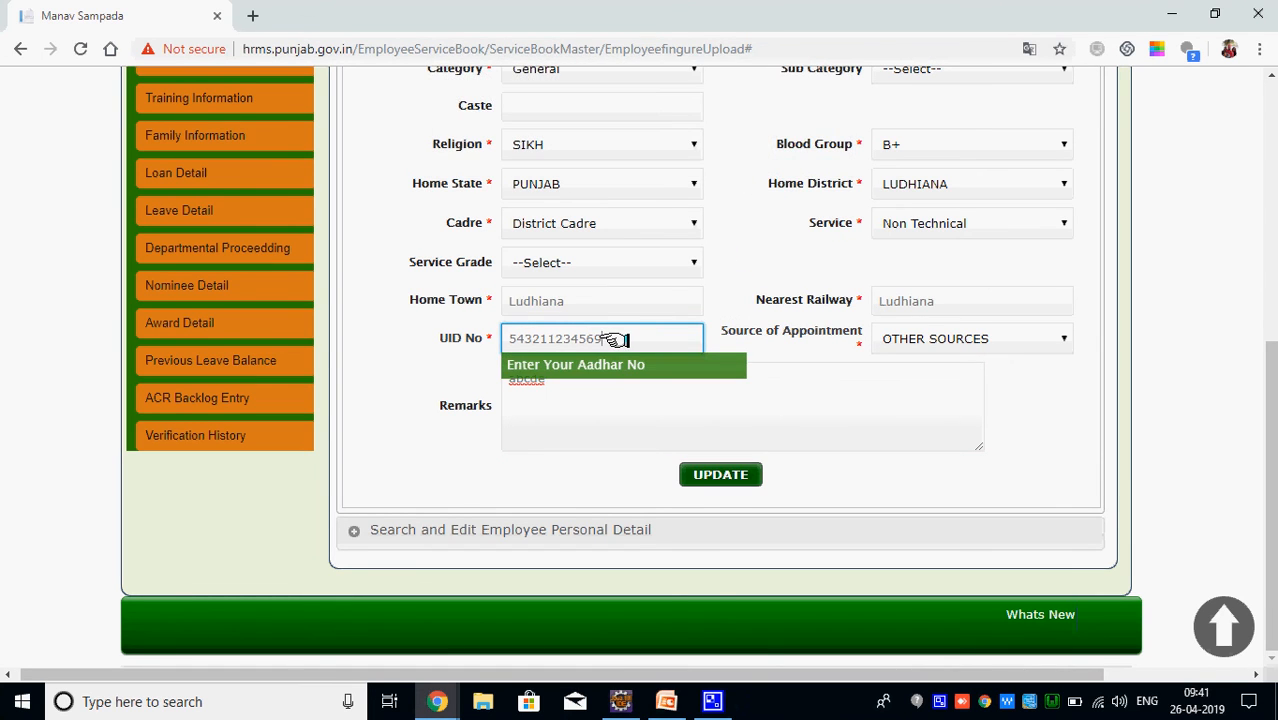
key(BackSpace)
drag(587, 339, 603, 338)
text(78)
click(720, 472)
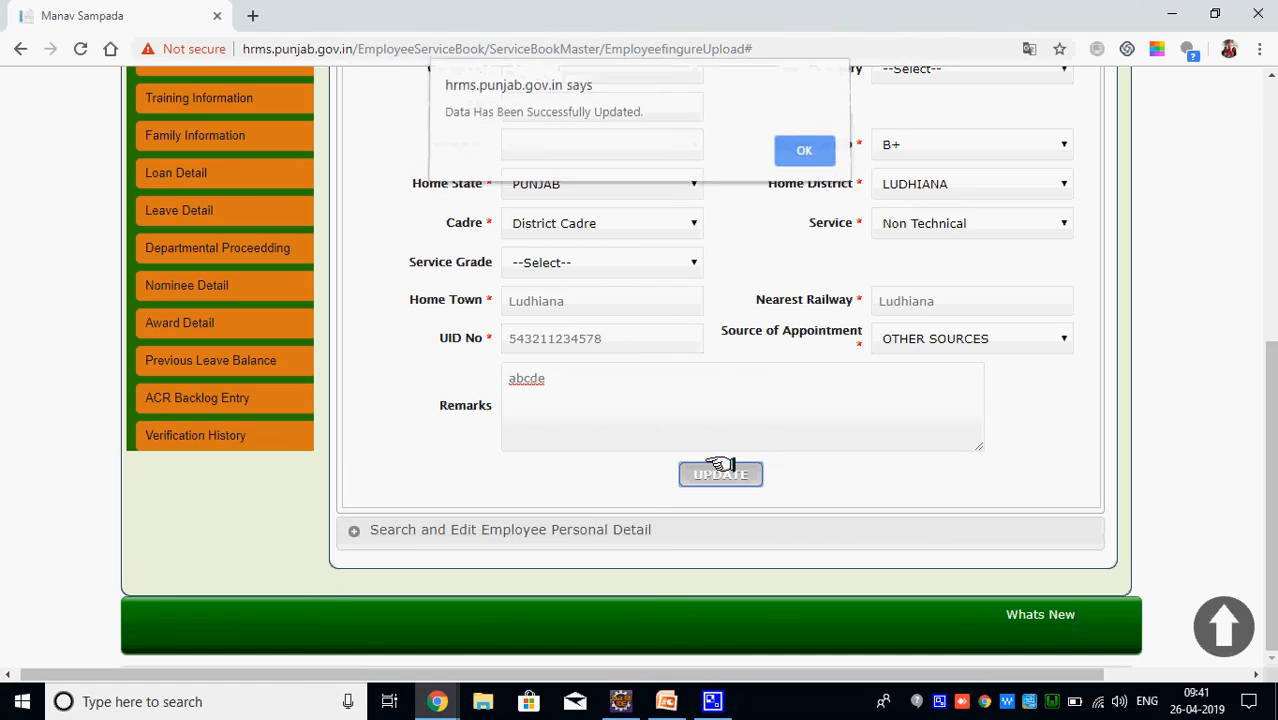
click(792, 155)
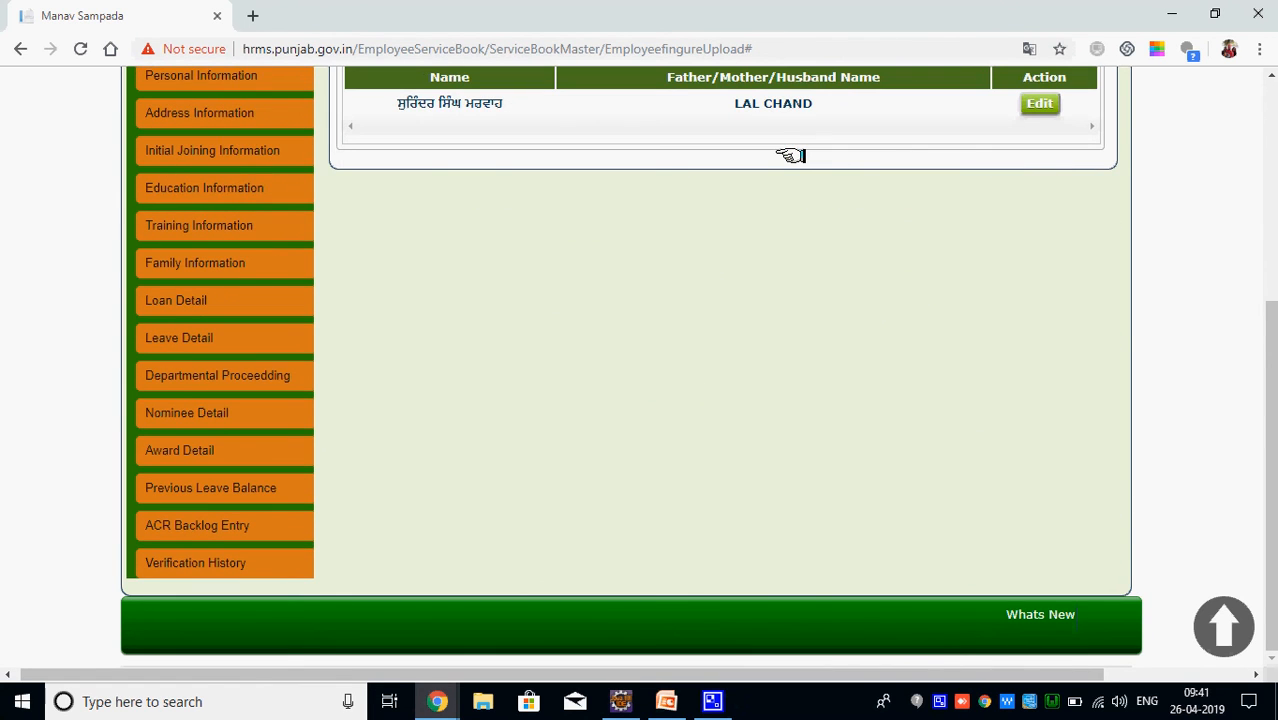
drag(1270, 405, 1270, 290)
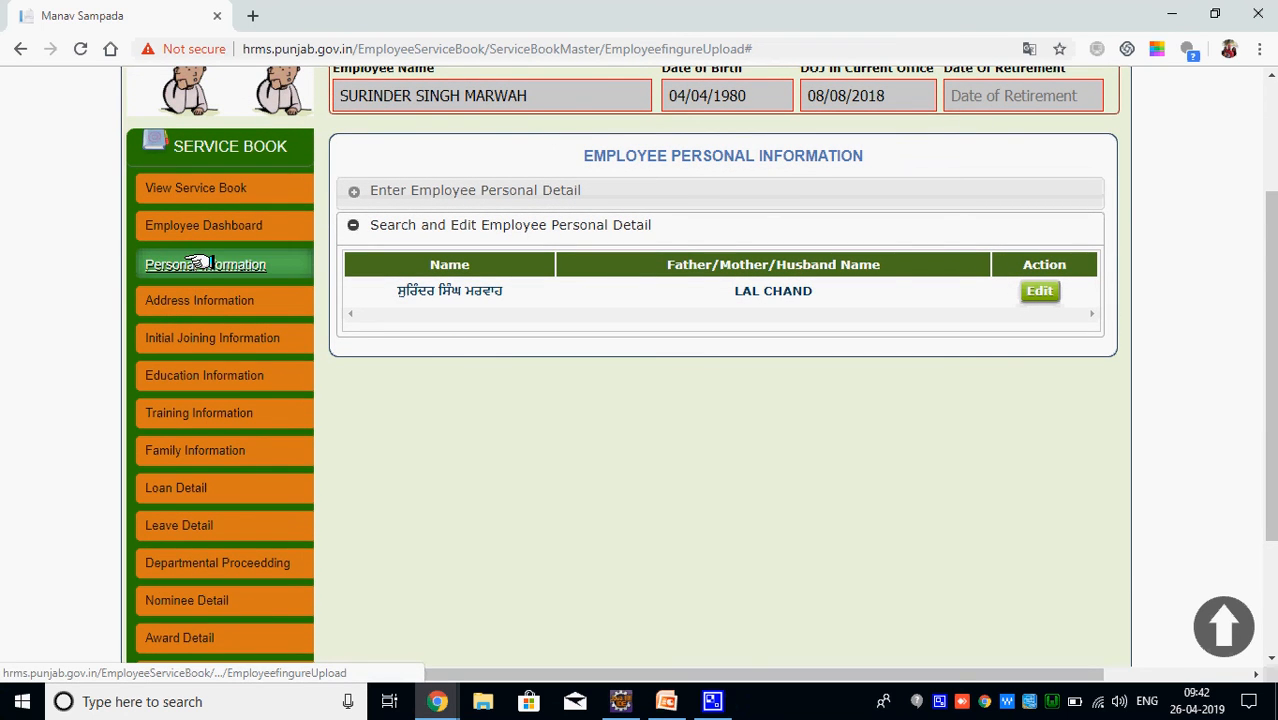
Open the Address Information page from the Service Book menu
click(190, 302)
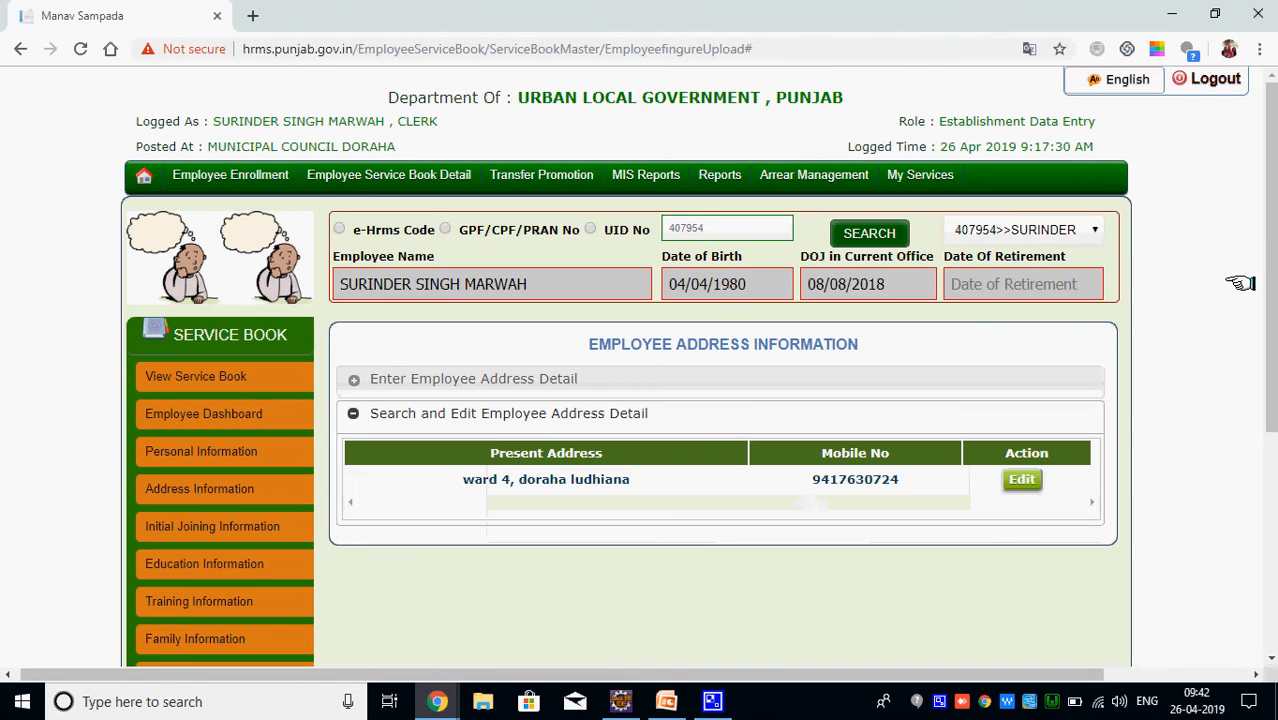
drag(1270, 233, 1241, 276)
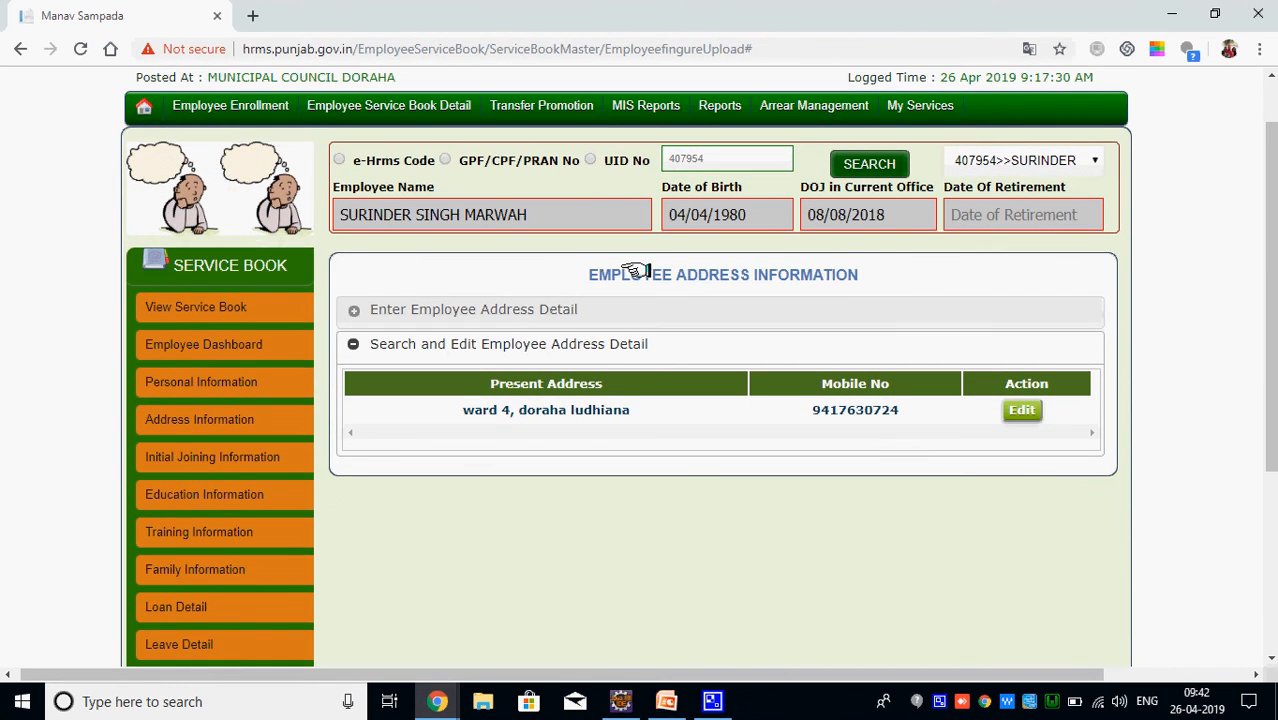
drag(589, 275, 855, 268)
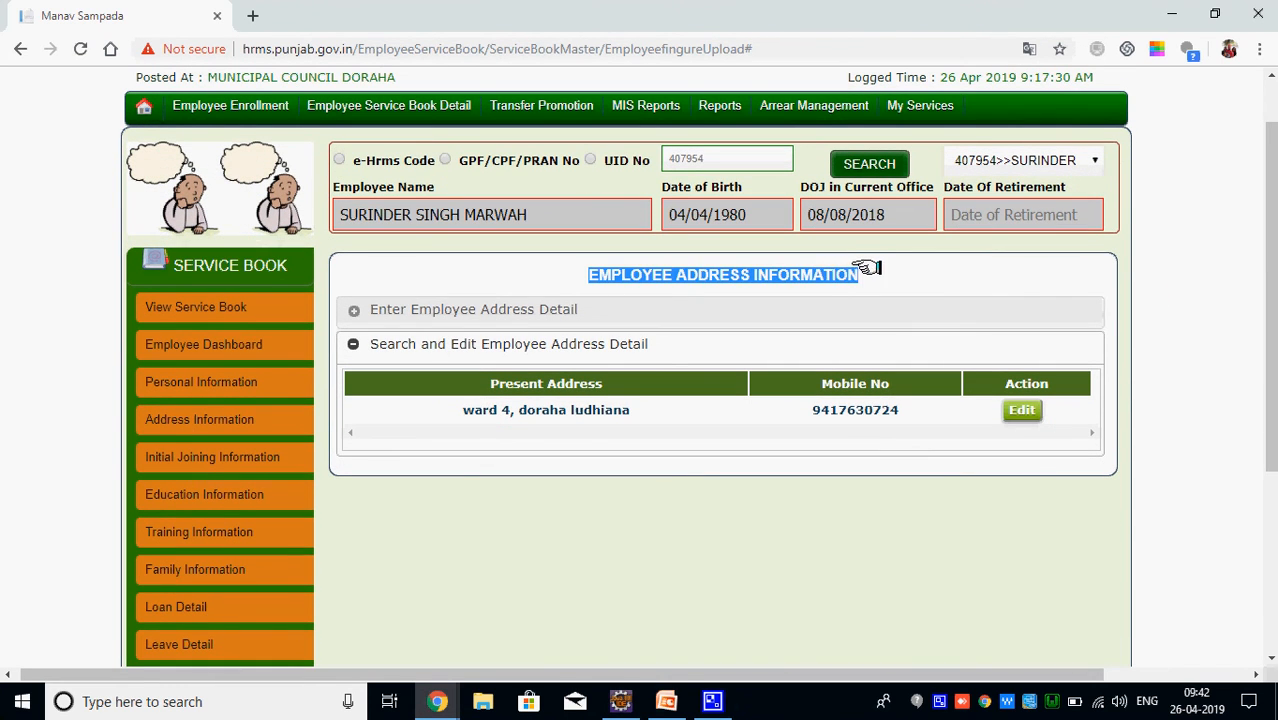
click(590, 488)
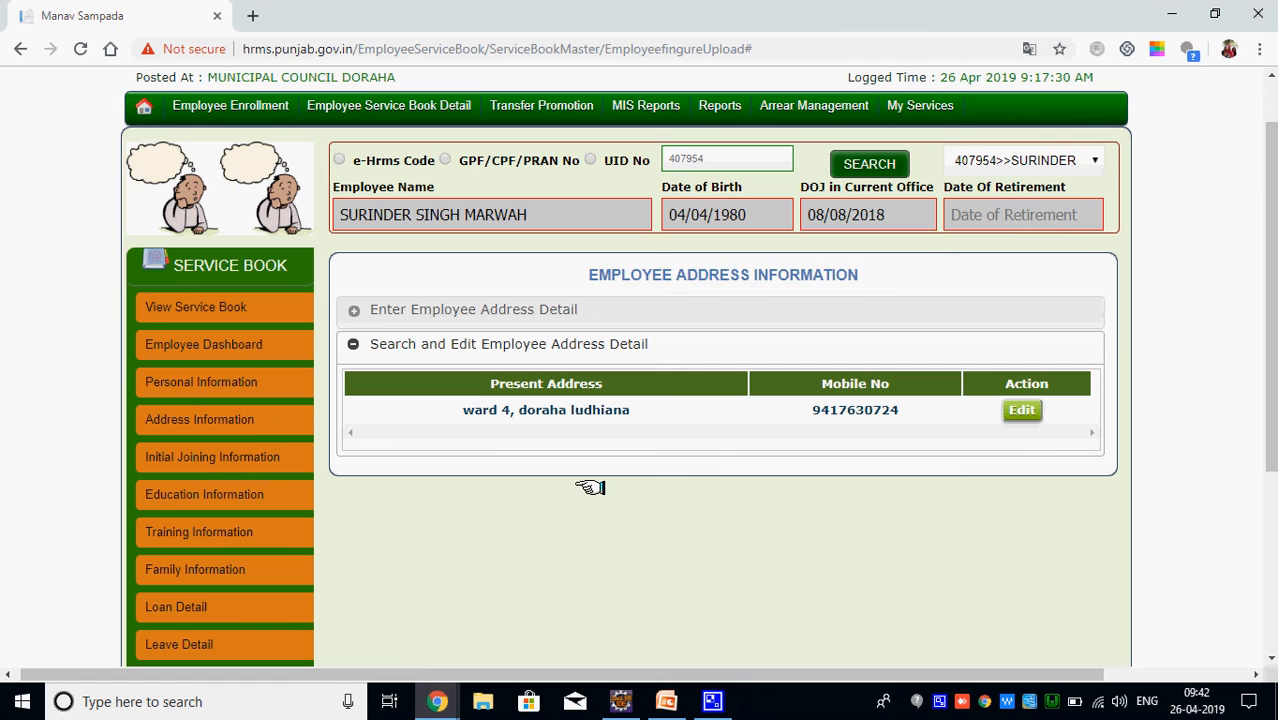
click(536, 309)
drag(1267, 322, 1269, 373)
Load the employee's saved address record into the edit form via Search and Edit
click(449, 173)
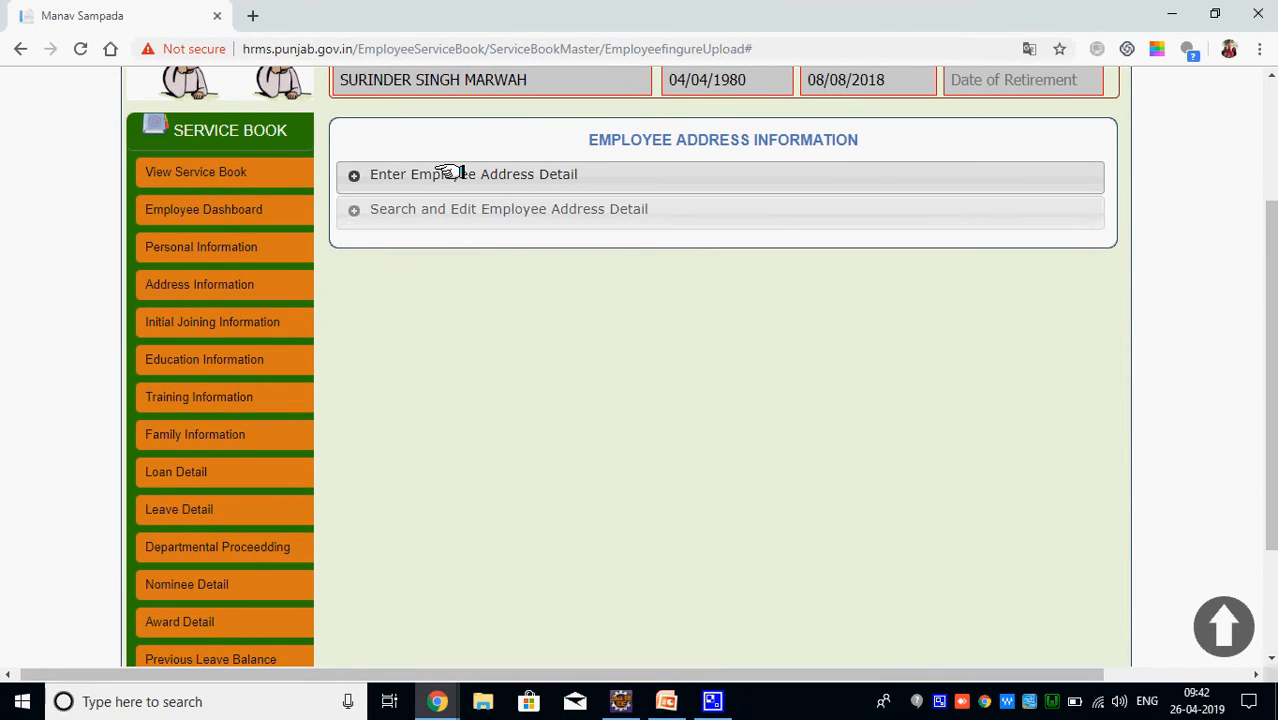
click(492, 210)
click(1020, 274)
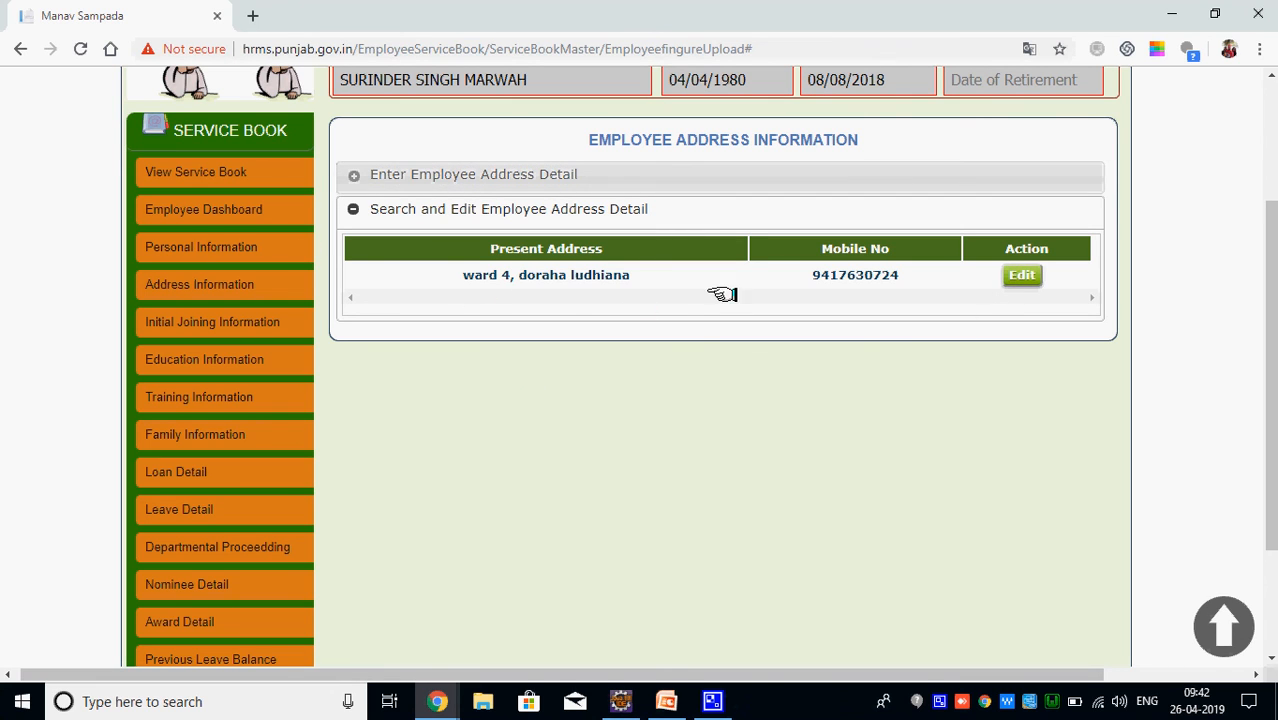
click(1021, 275)
mouse_move(1270, 205)
mouse_down()
mouse_move(1270, 468)
mouse_move(1268, 208)
mouse_up()
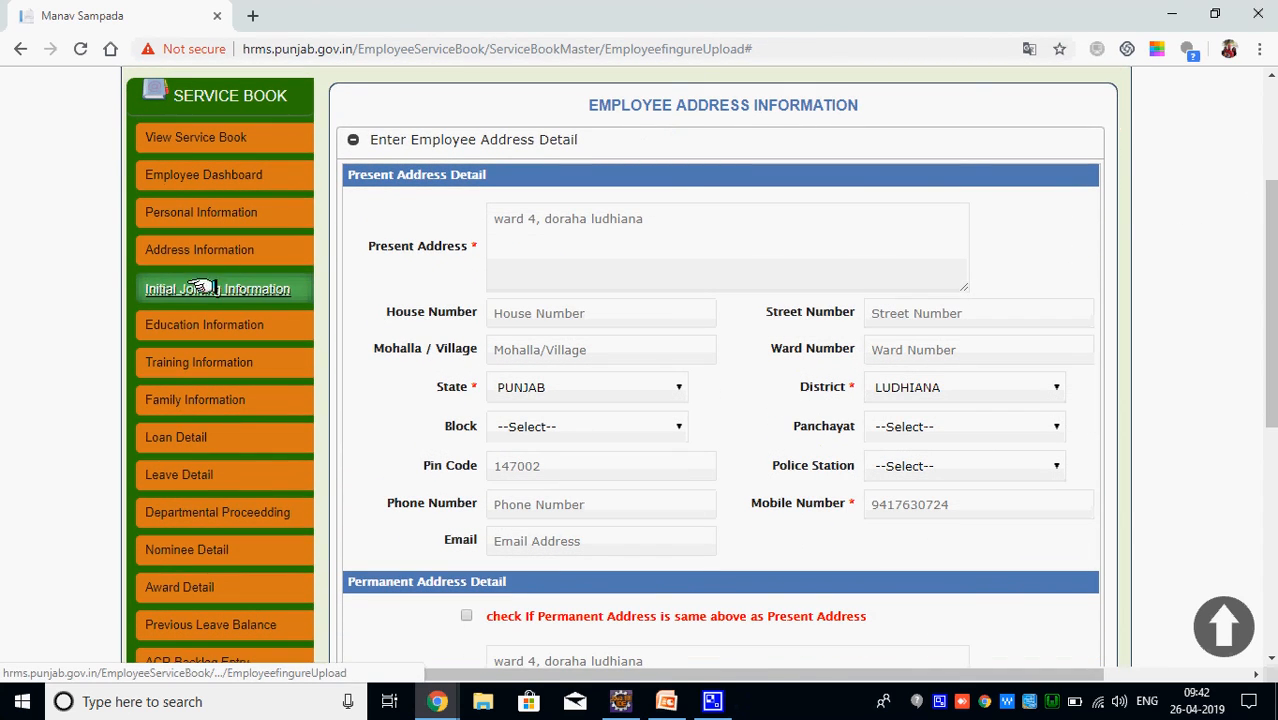
click(190, 289)
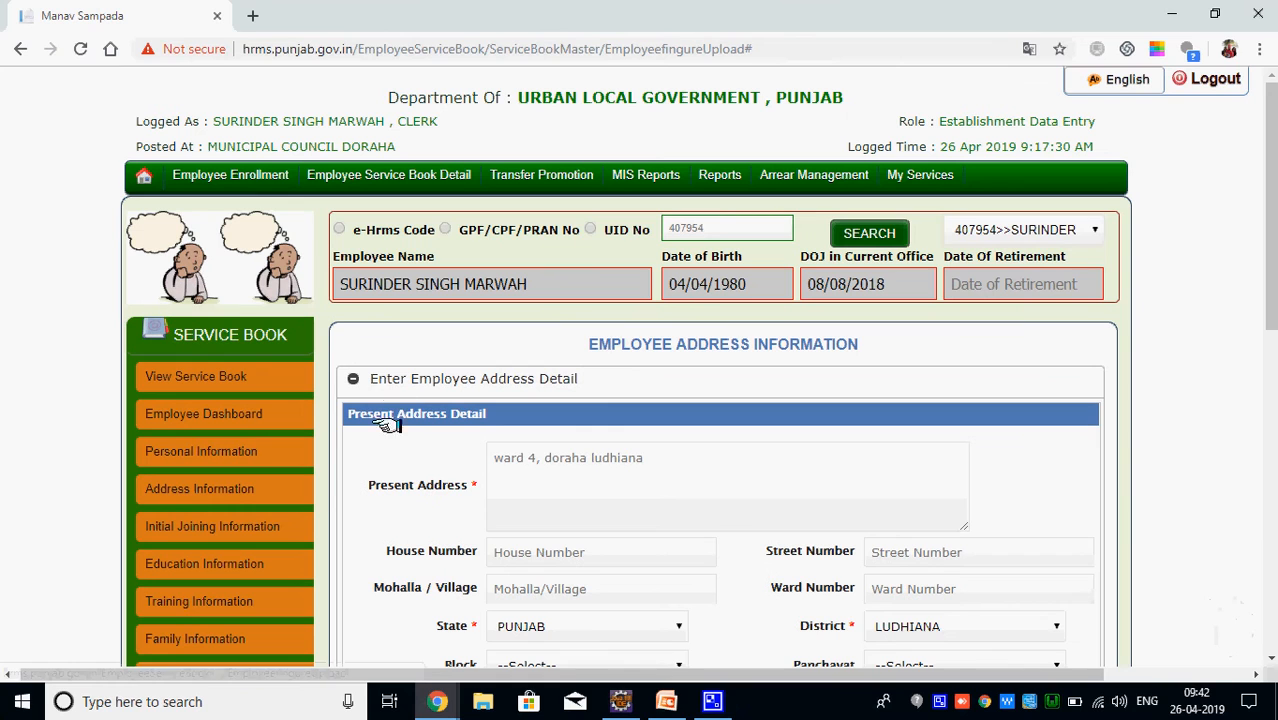
Open the initial joining detail form and set the office district to LUDHIANA
click(248, 525)
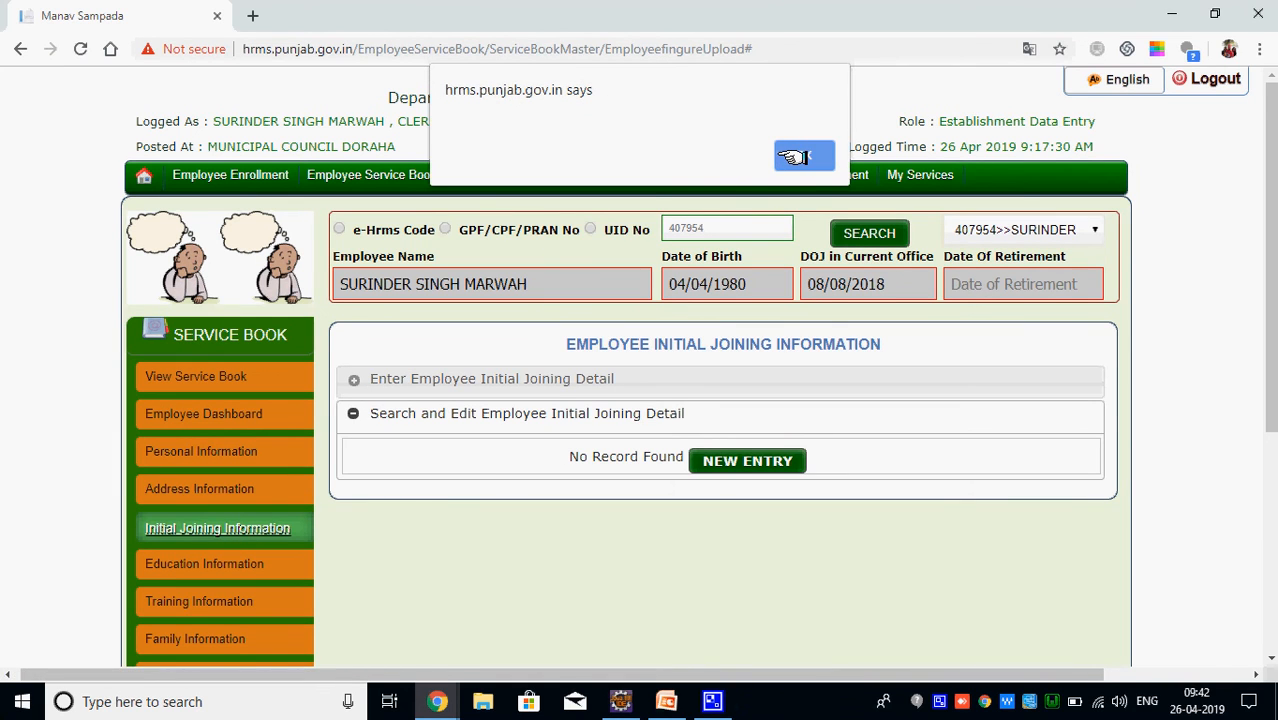
click(795, 157)
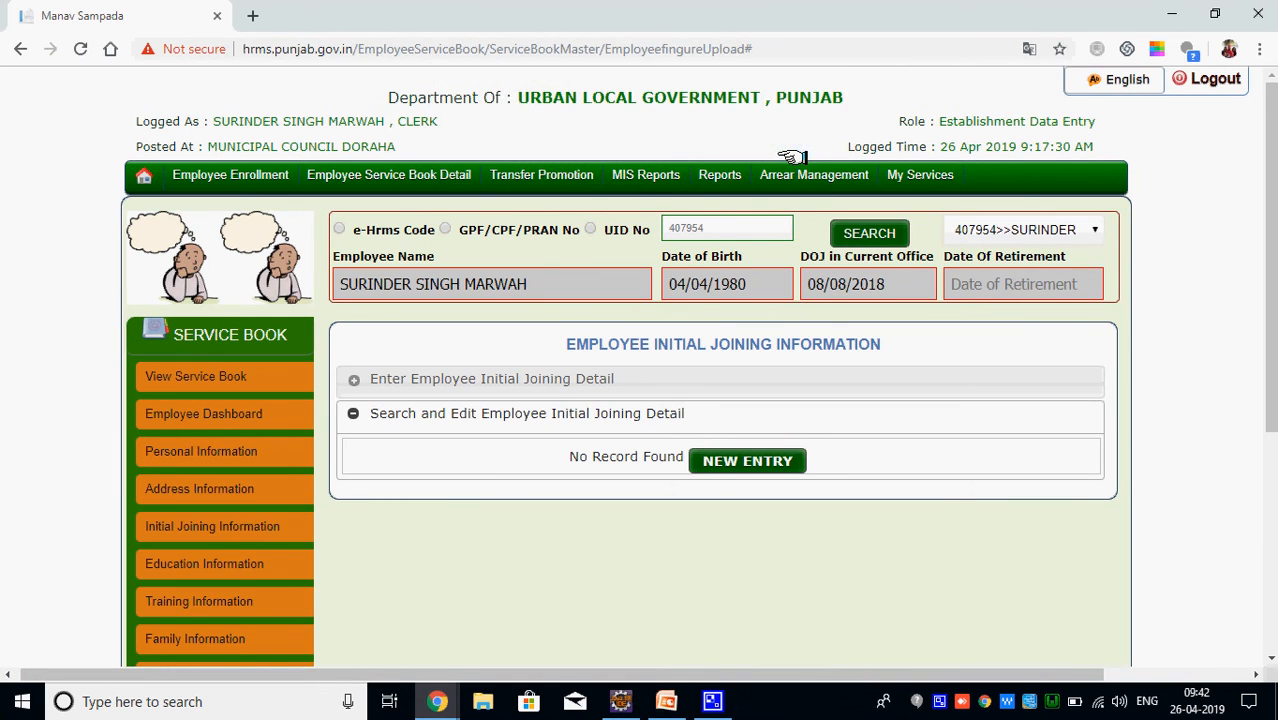
click(480, 393)
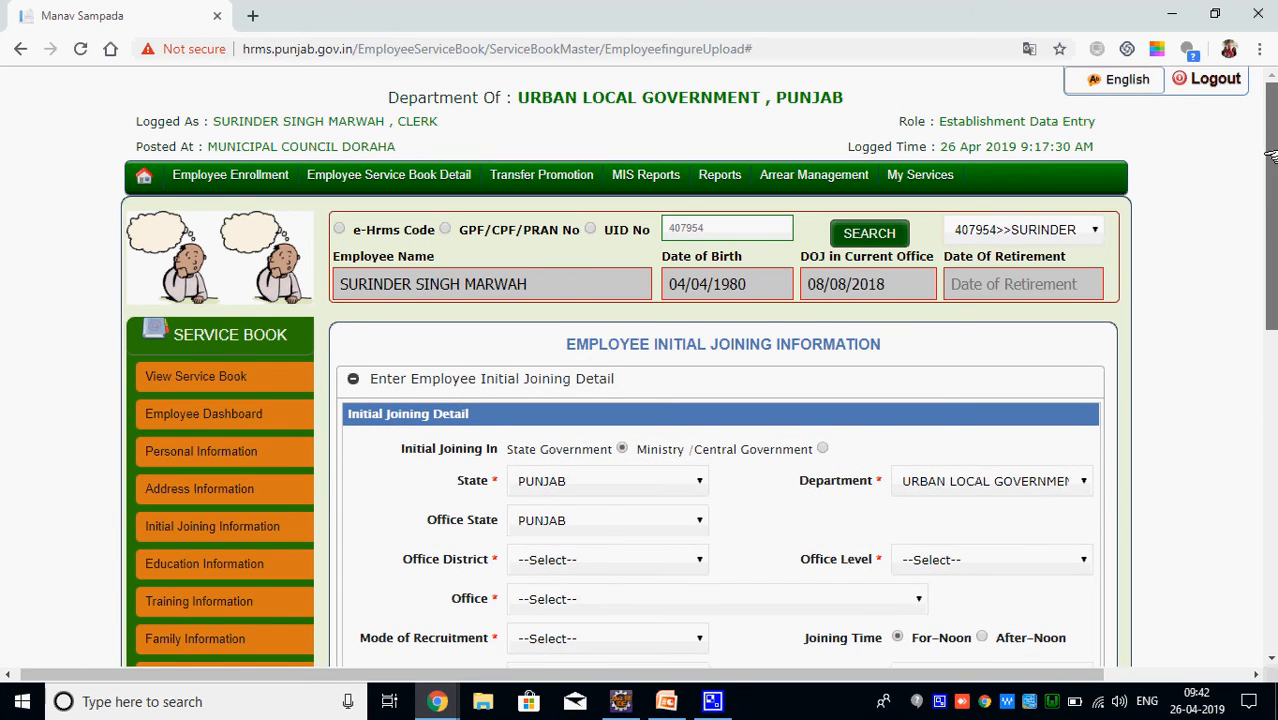
drag(1270, 158, 1270, 263)
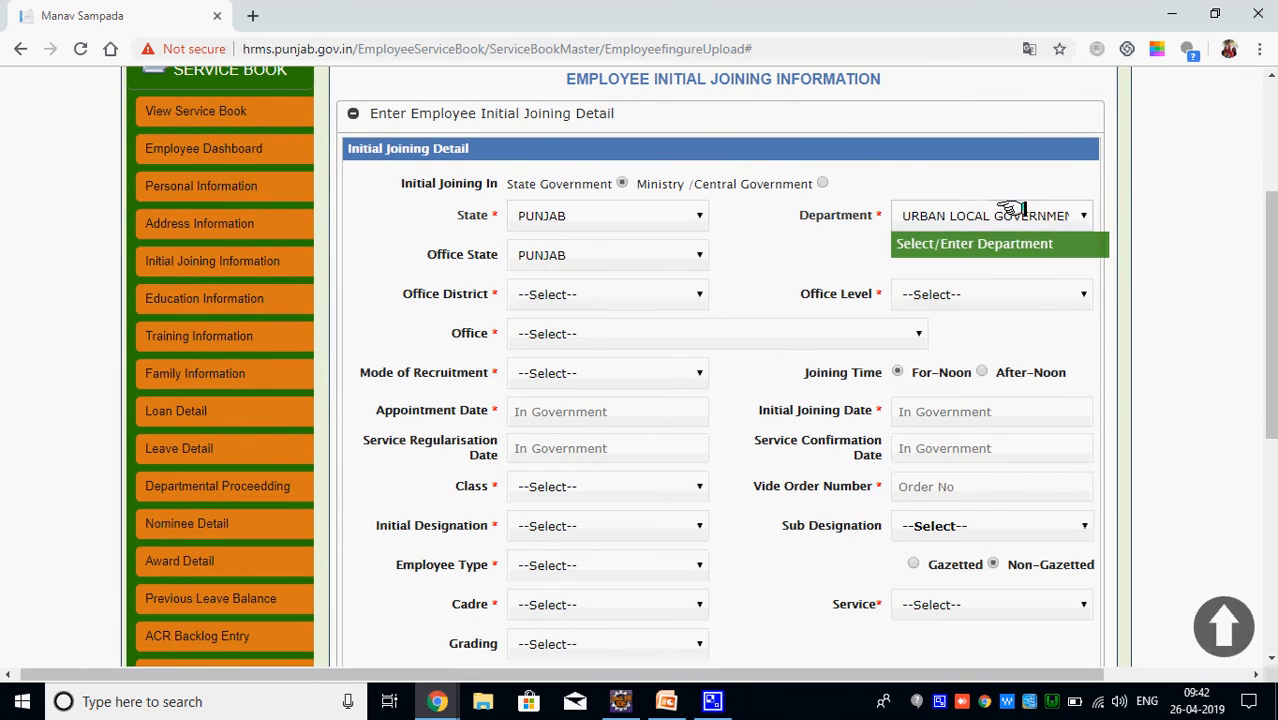
click(622, 295)
key(l)
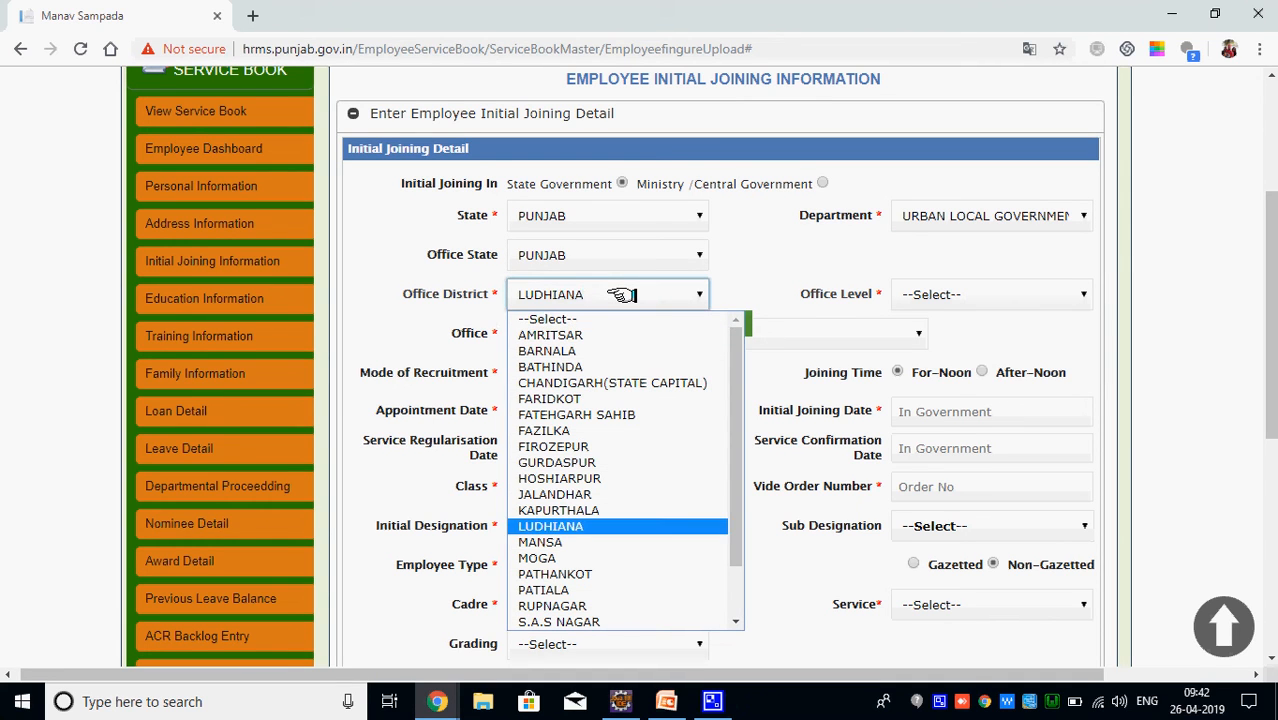
click(566, 526)
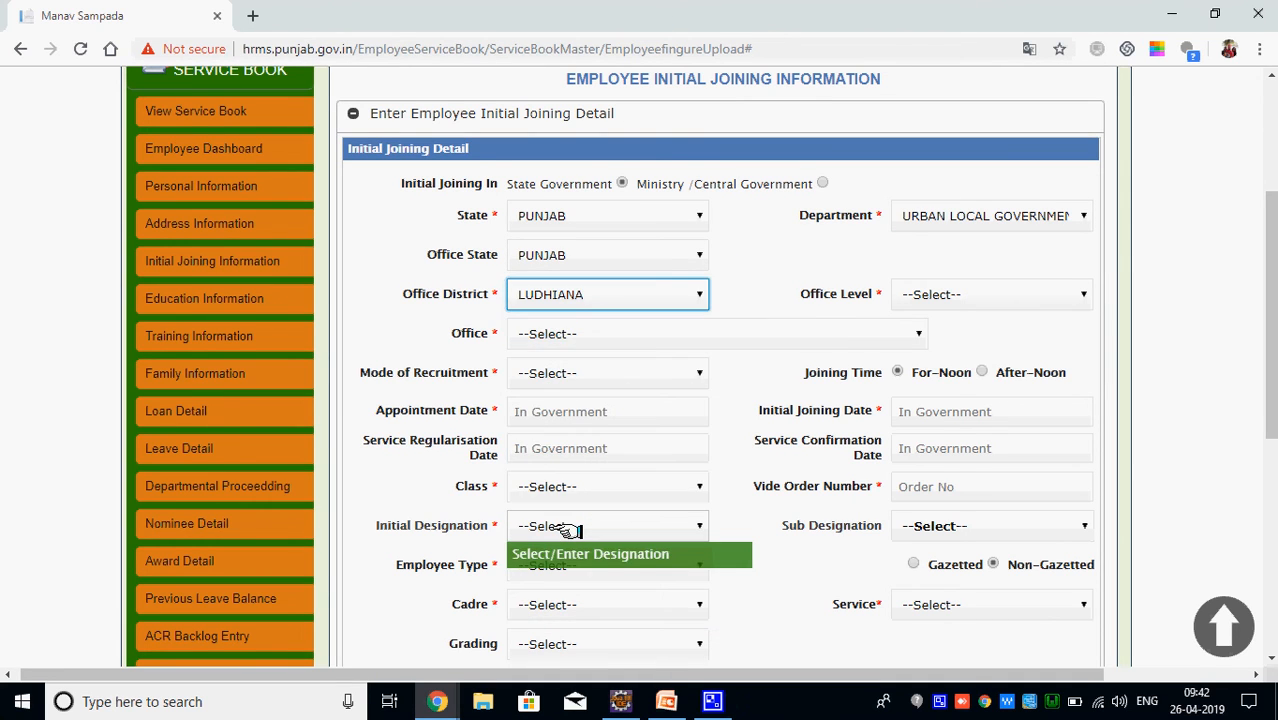
Check the office and office level lists, which are still empty
click(697, 325)
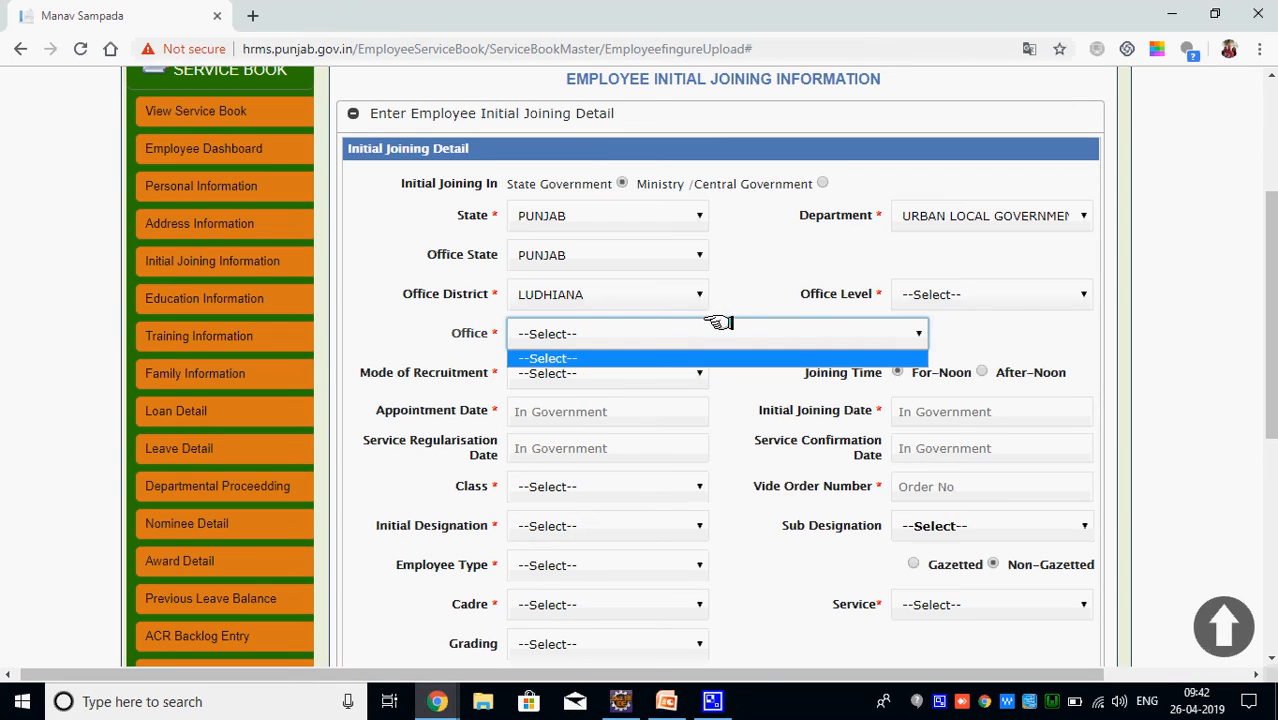
click(815, 320)
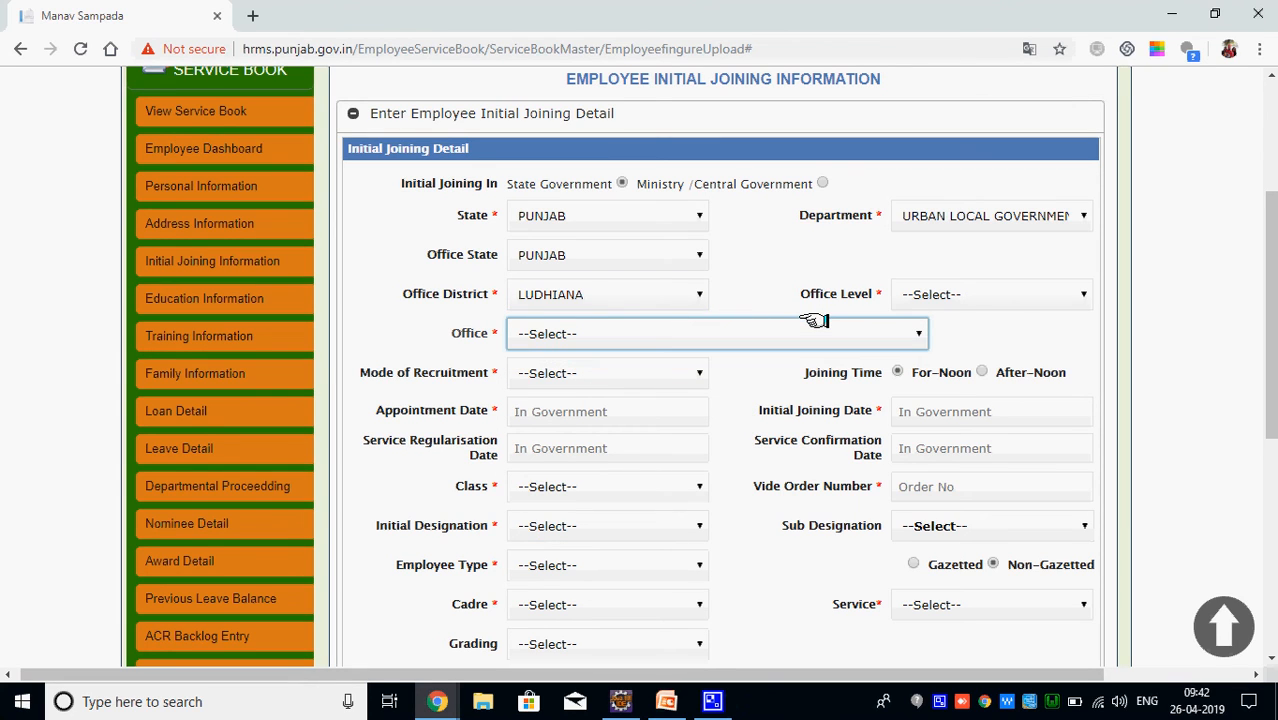
click(919, 330)
click(1254, 318)
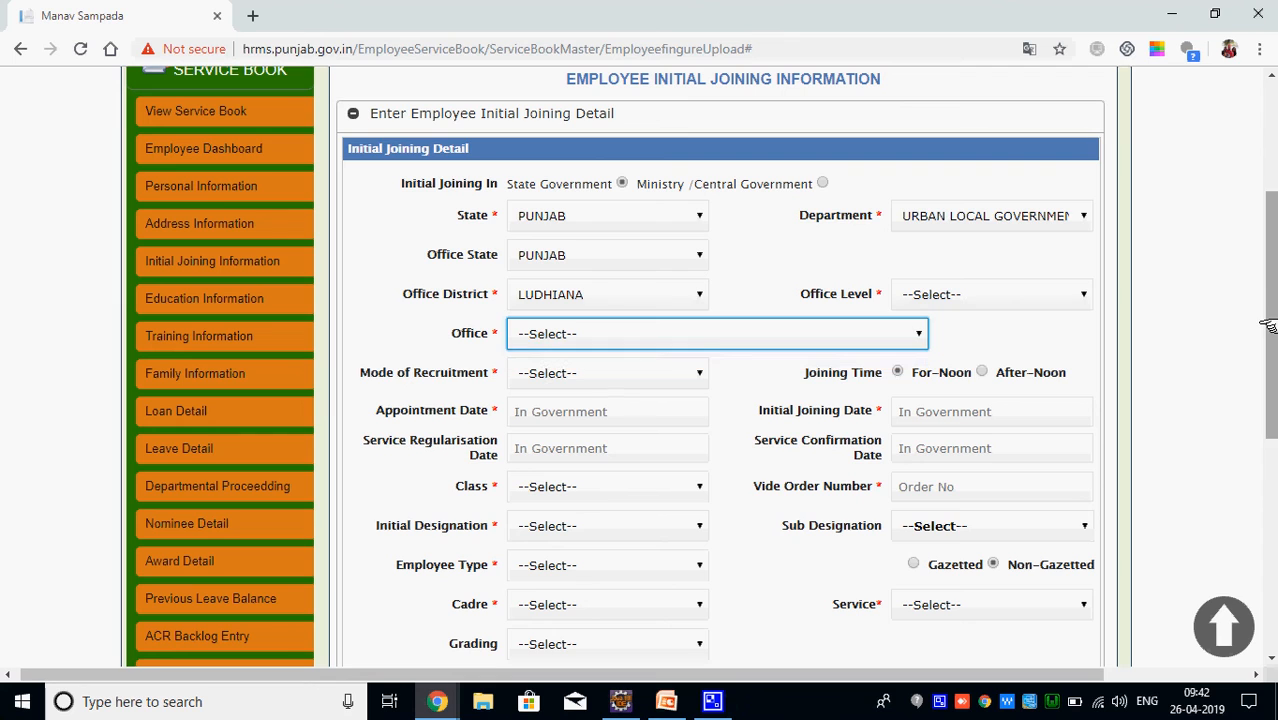
click(968, 294)
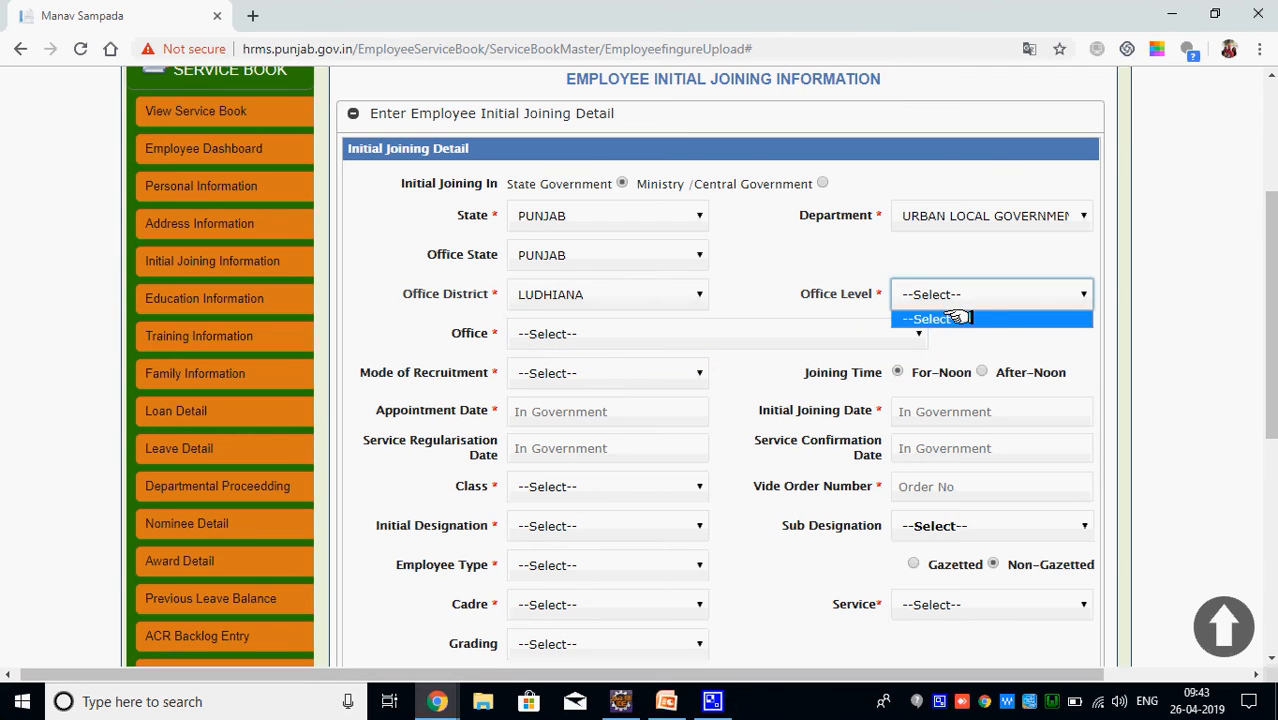
click(958, 318)
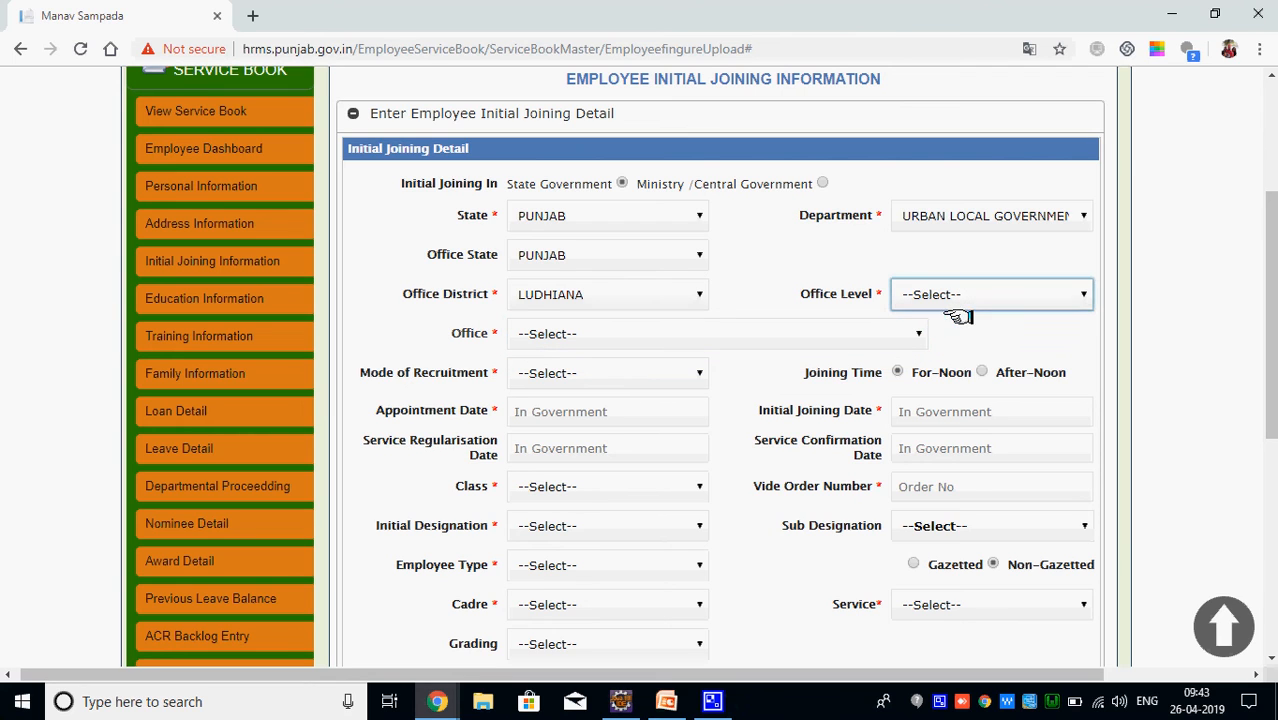
right_click(962, 702)
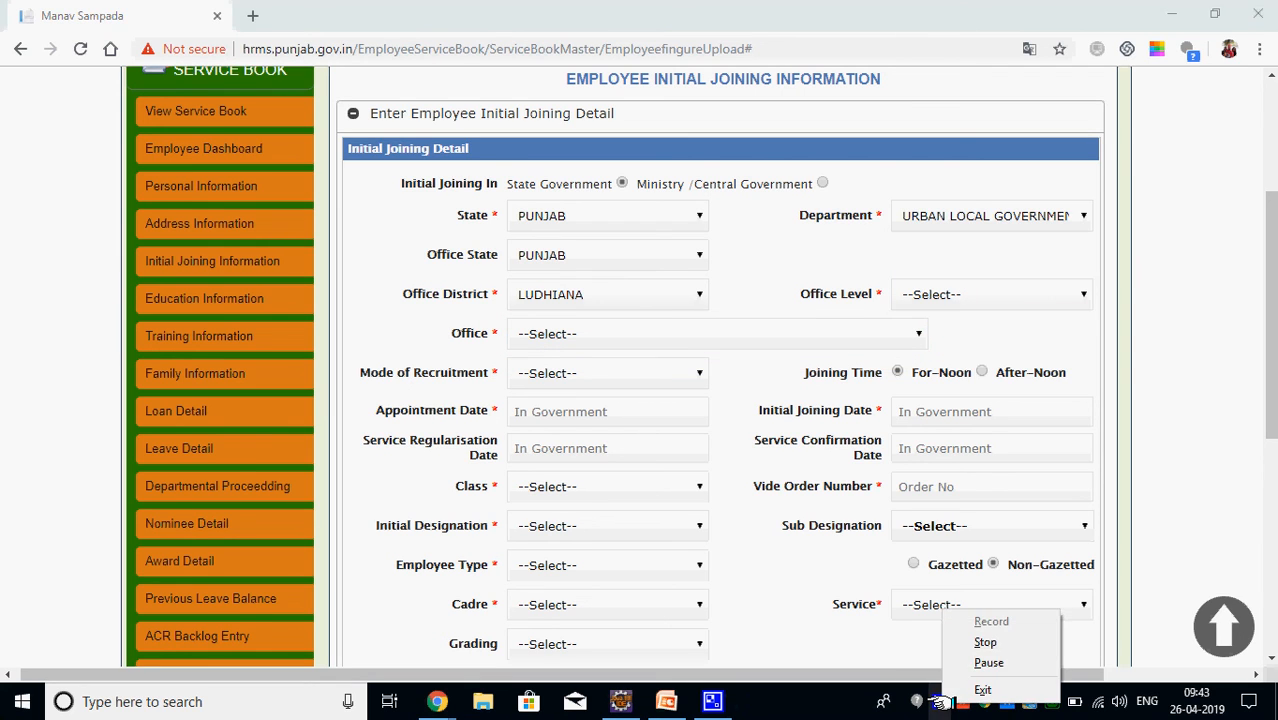
click(988, 660)
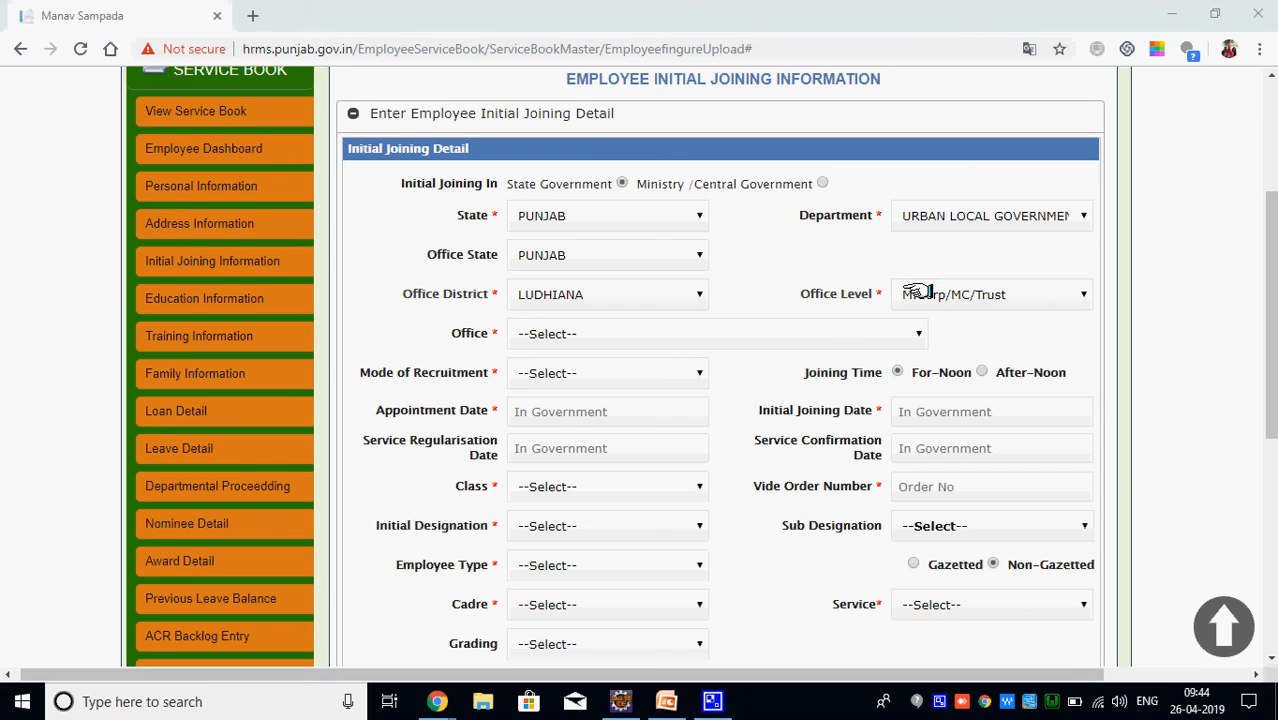
Set office level M.Corp/MC/Trust, office MUNICIPAL COUNCIL DORAHA, and recruitment mode DIRECT
click(925, 290)
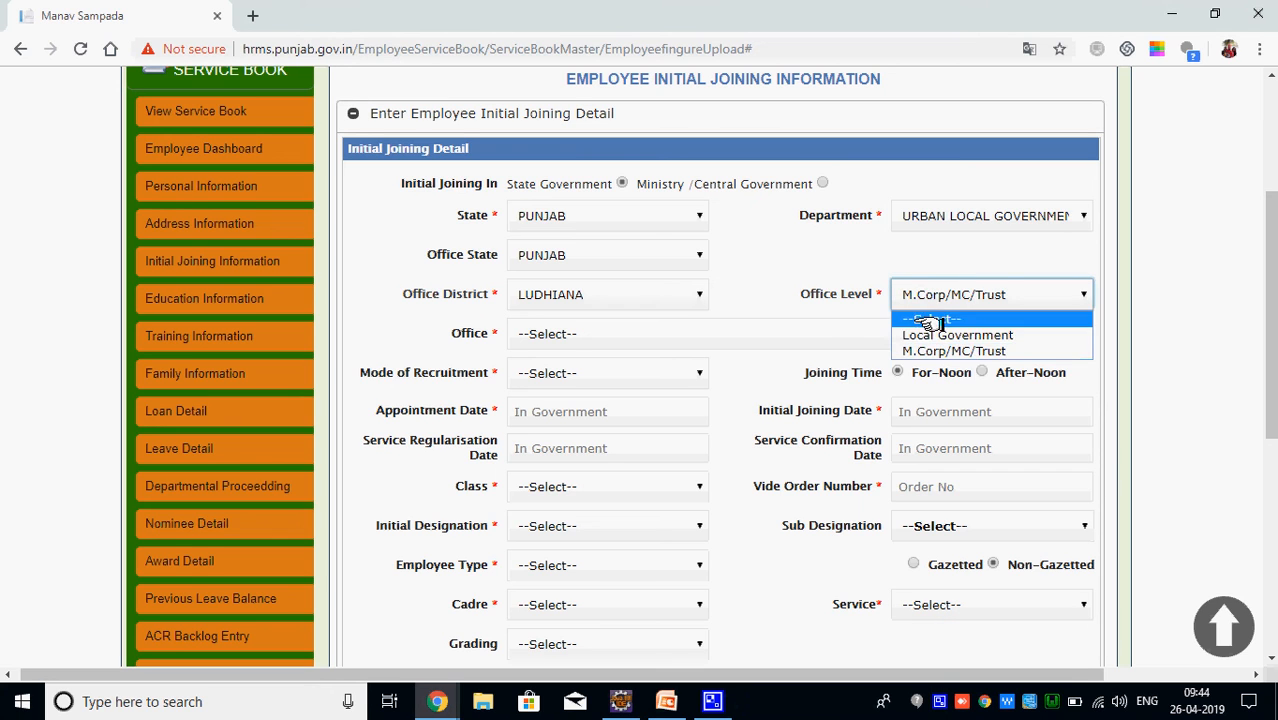
click(995, 350)
click(598, 334)
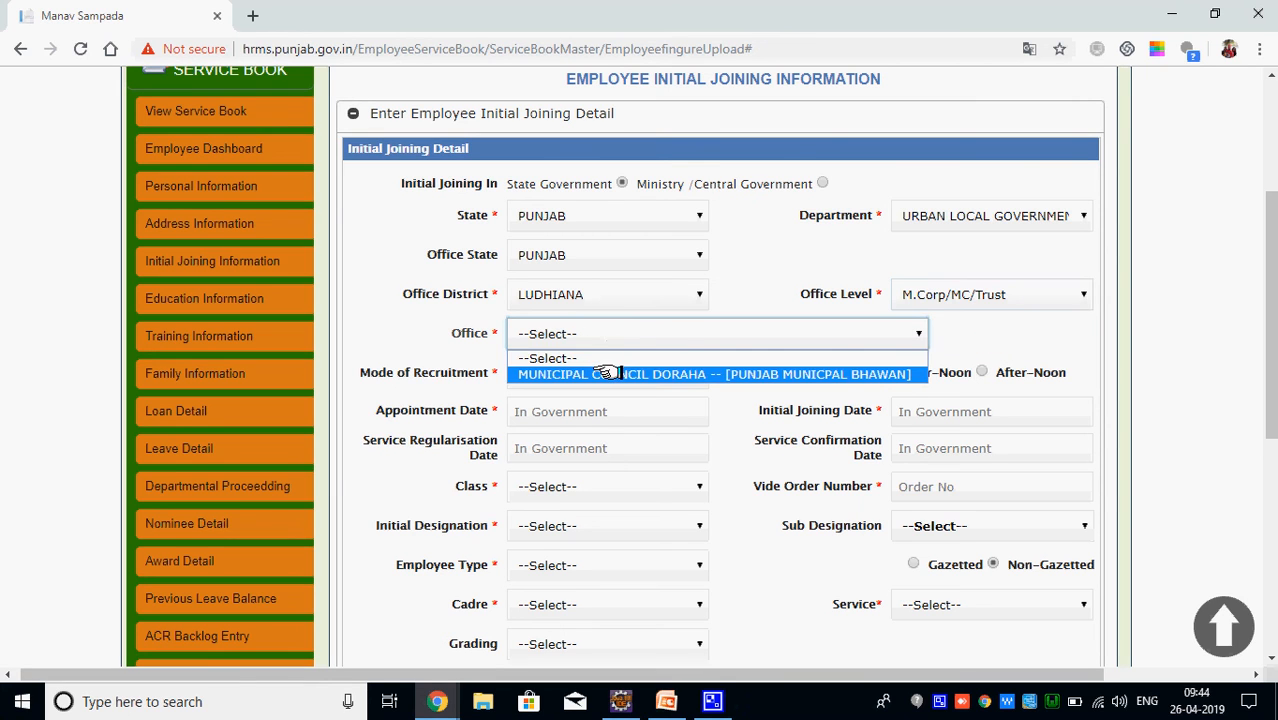
click(612, 374)
click(627, 370)
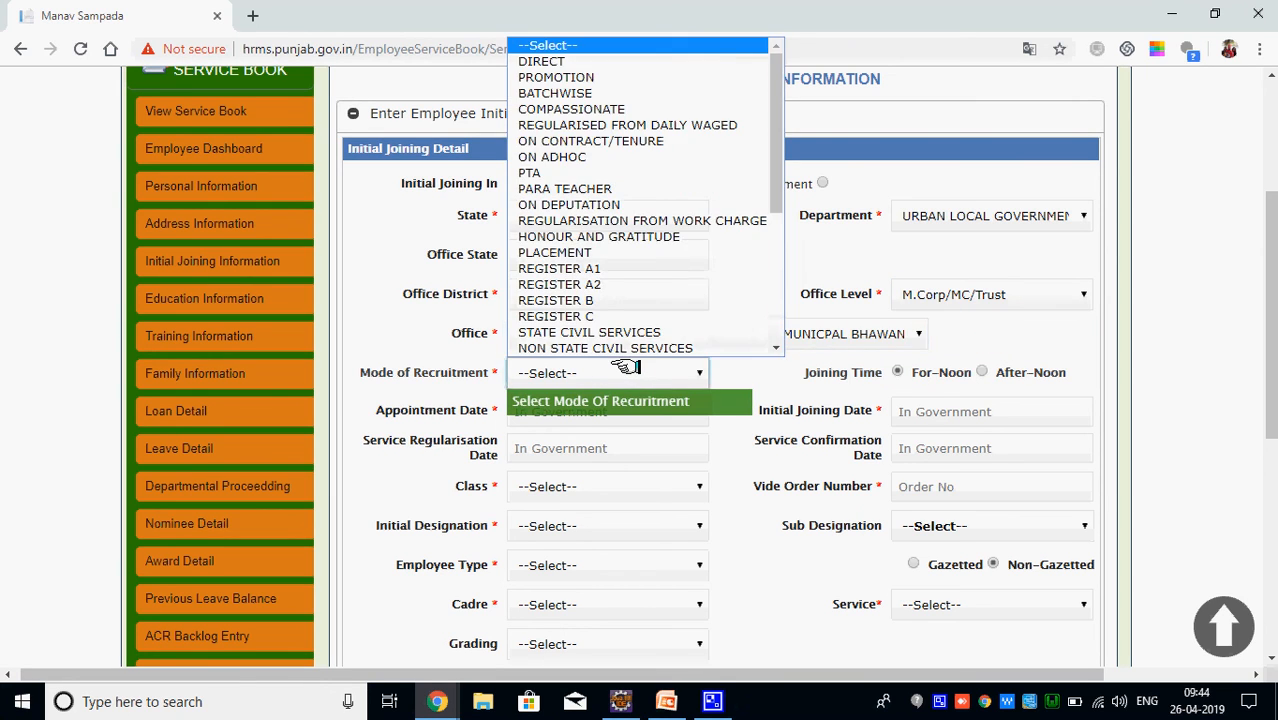
click(600, 62)
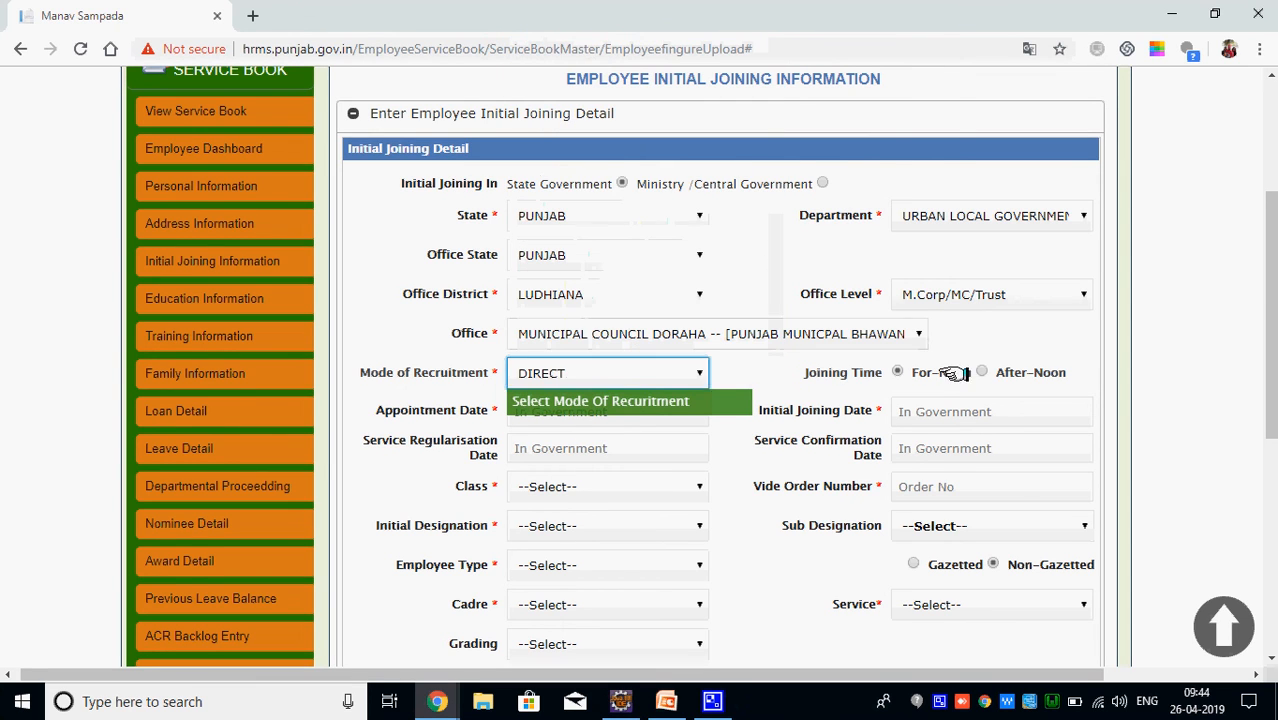
drag(1260, 297, 1270, 370)
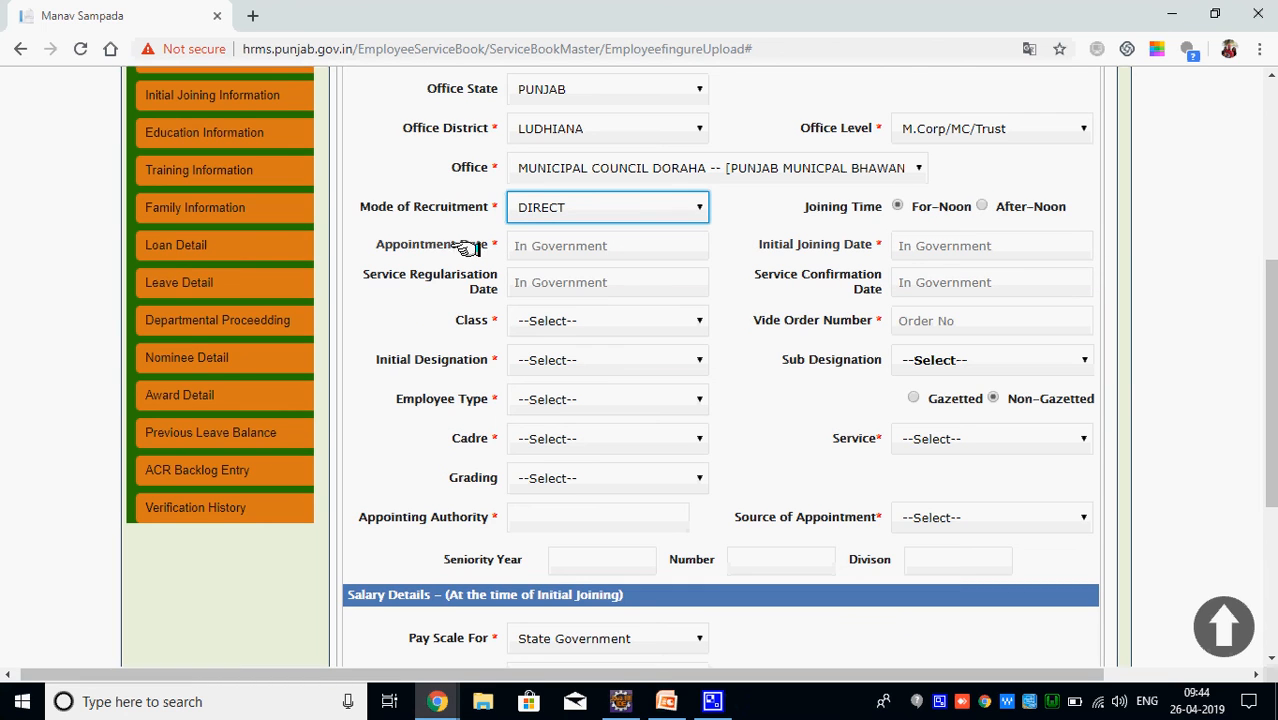
Set the appointment date to 08/04/2008 in the calendar
click(535, 245)
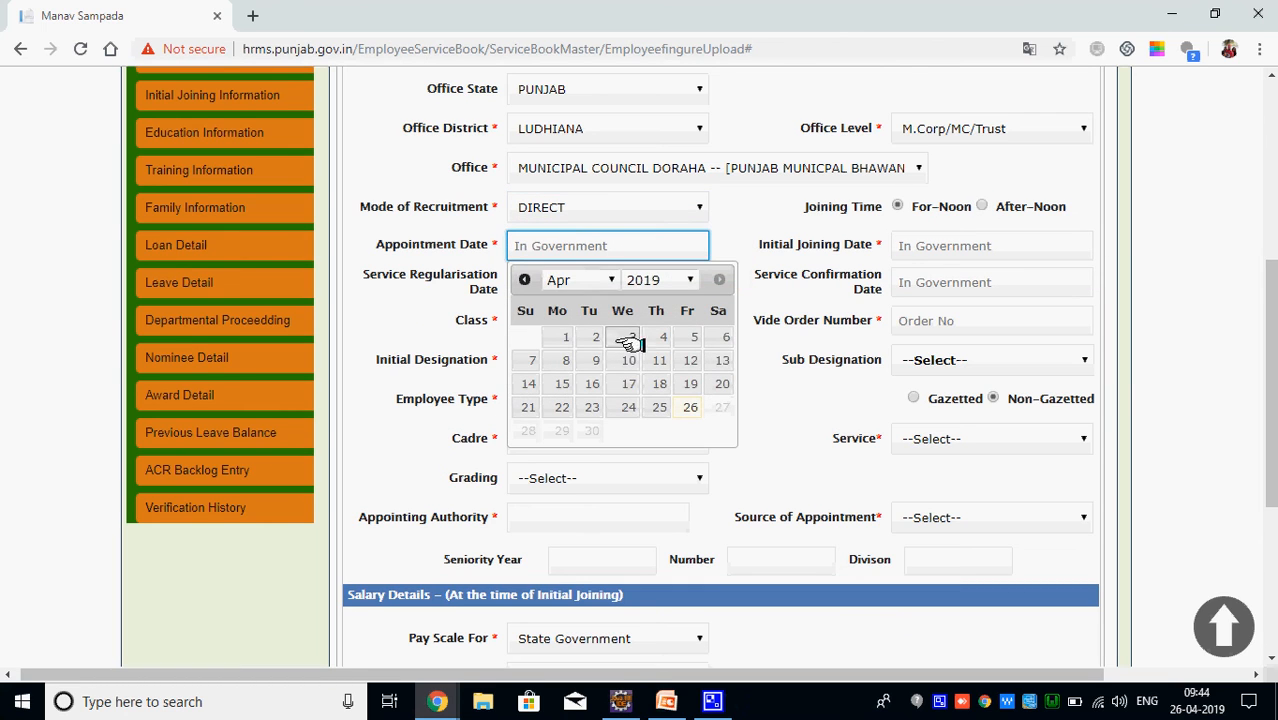
click(662, 280)
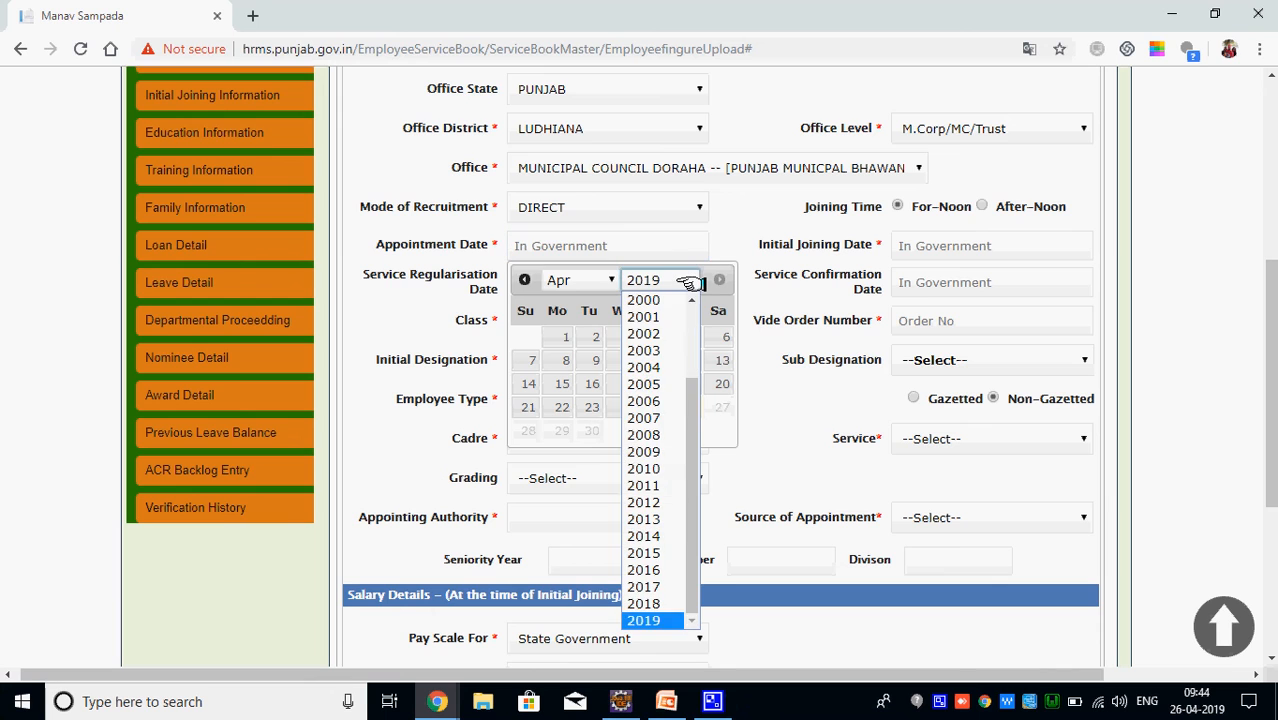
click(667, 435)
click(590, 359)
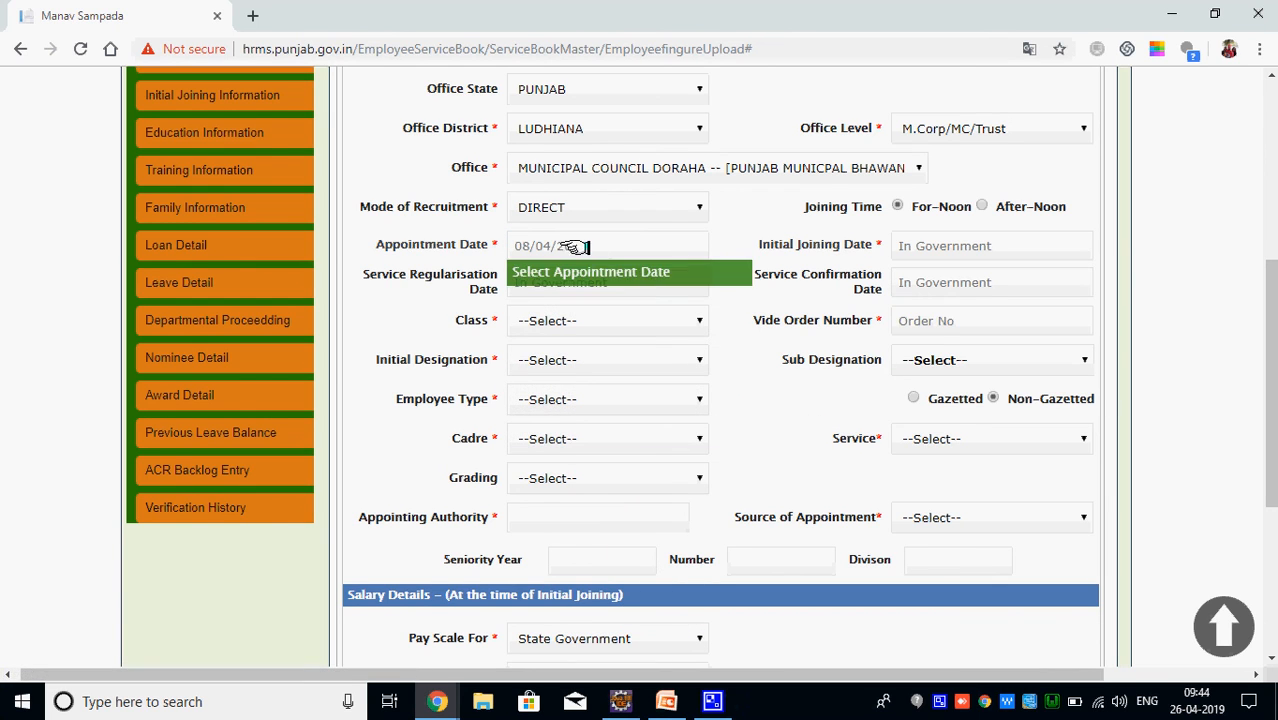
Set and confirm the initial joining date as 08/08/2018
click(985, 241)
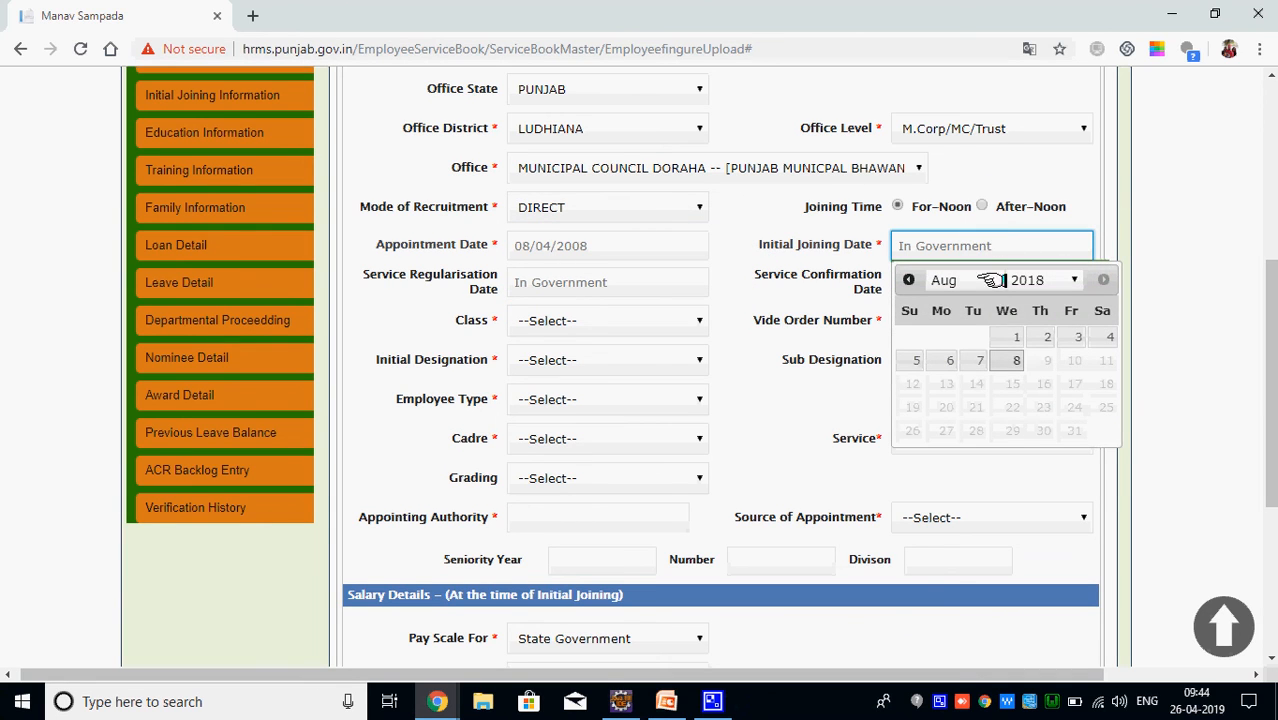
click(1016, 360)
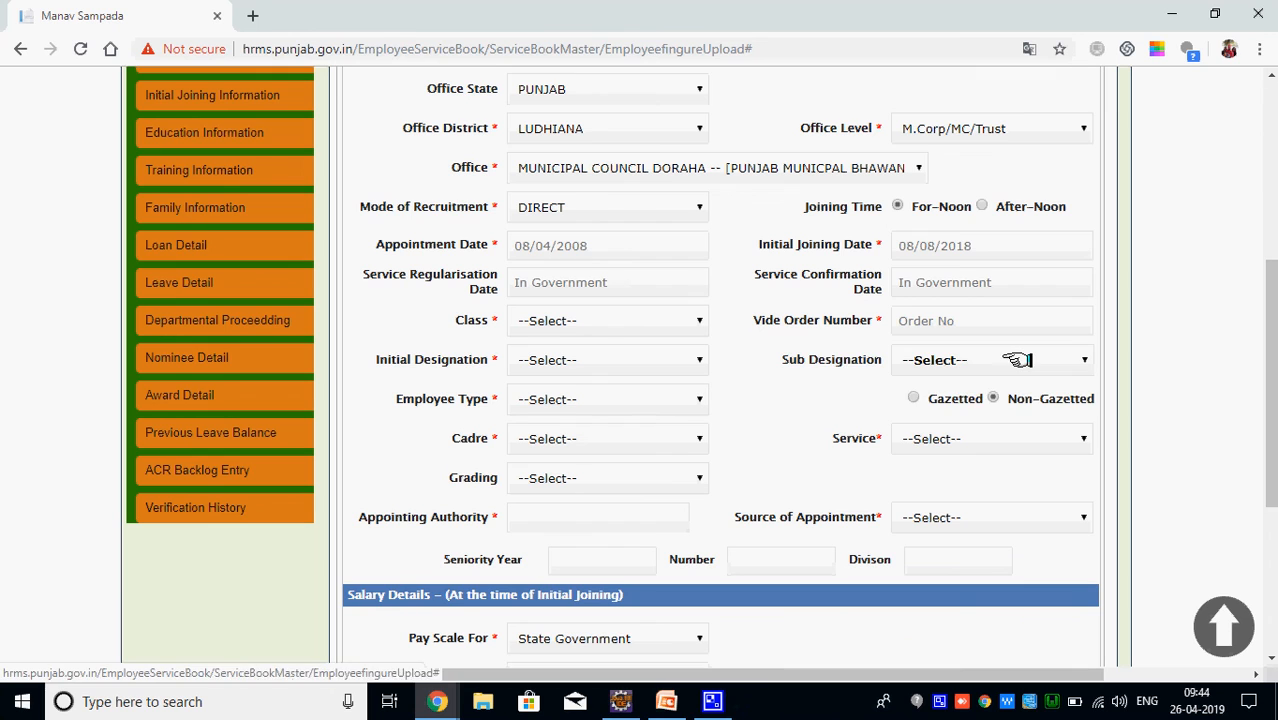
click(980, 248)
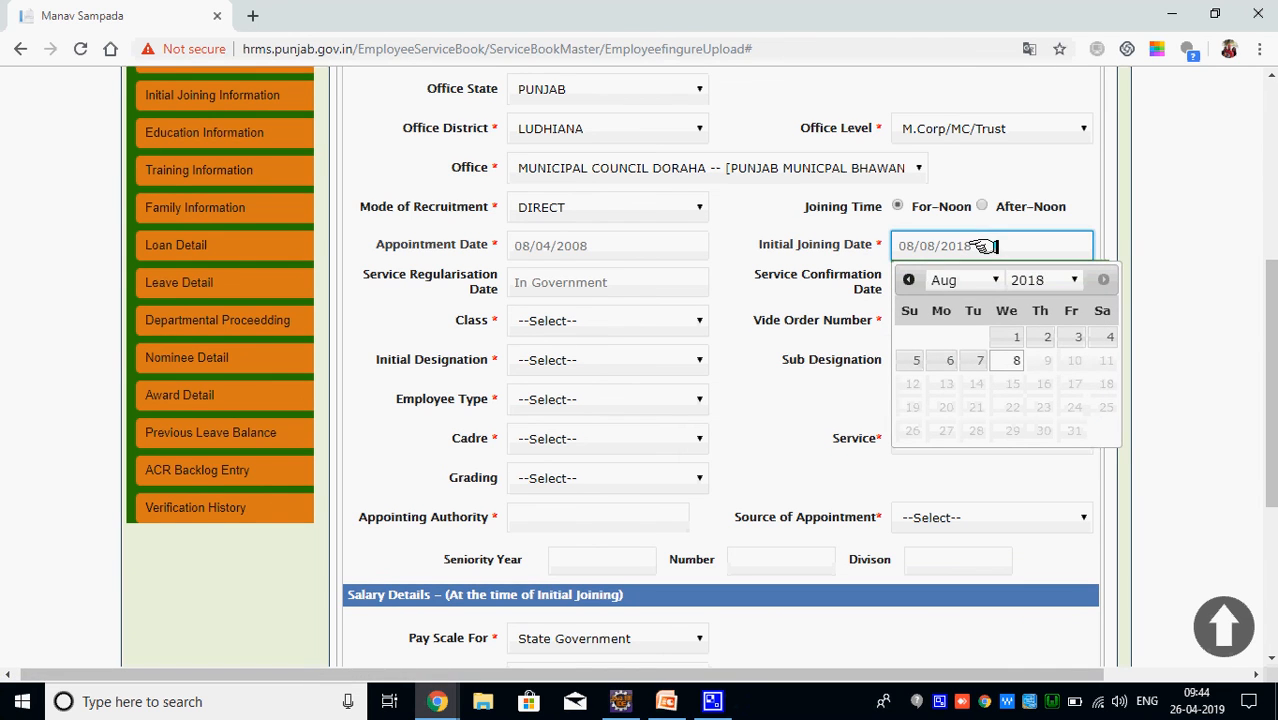
click(1005, 360)
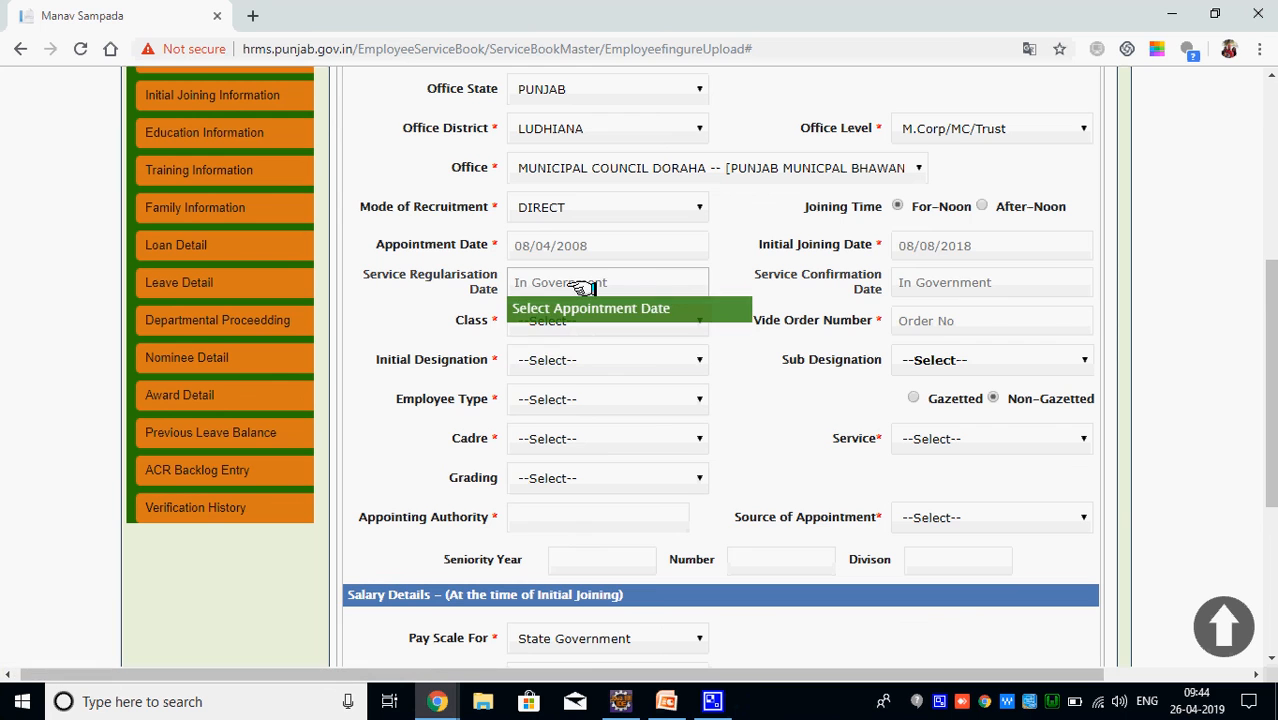
scroll(442, 448, down, 1)
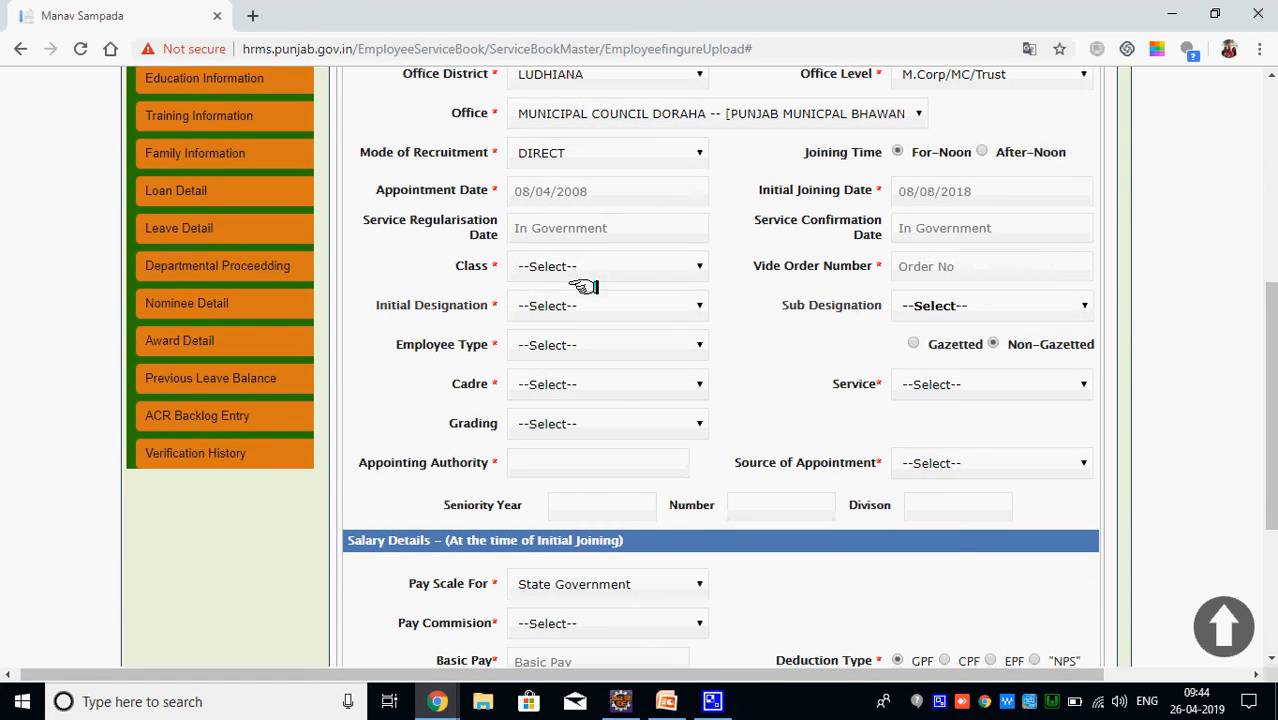
Set the employee class to GROUP-B and enter vide order number 4555
click(592, 264)
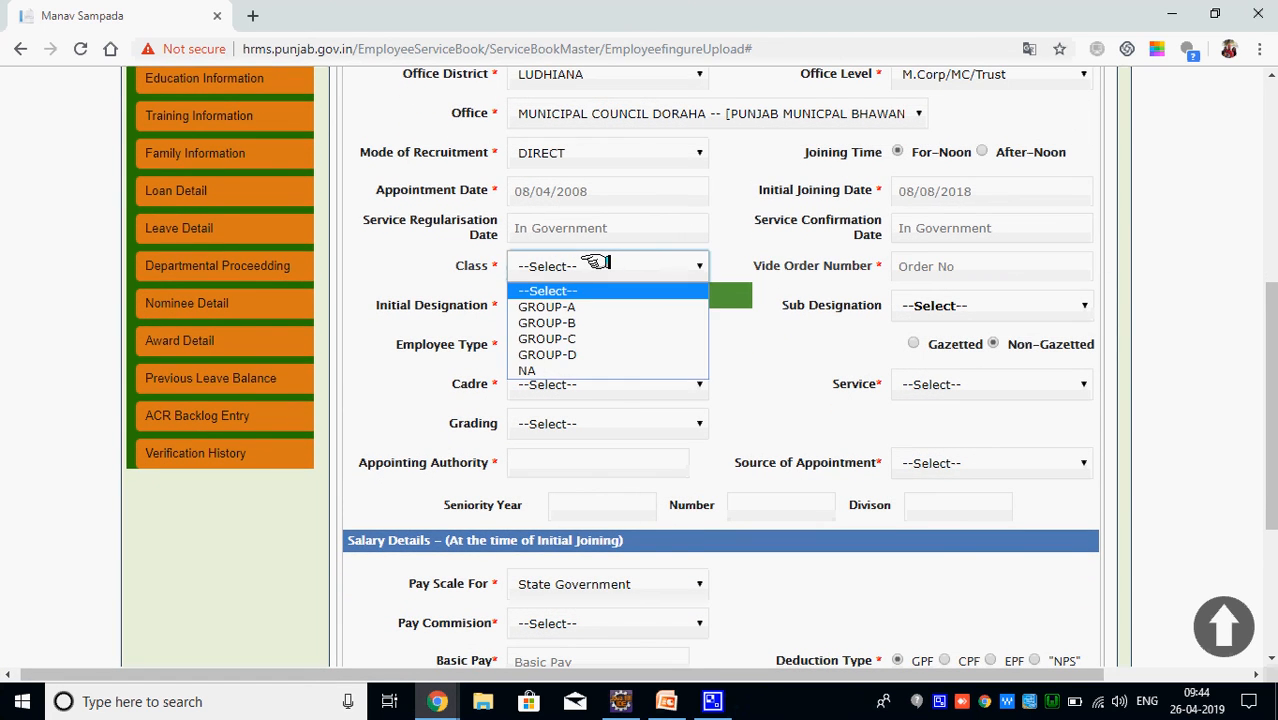
click(560, 322)
key(ctrl+plus)
key(ctrl+plus)
key(ctrl+plus)
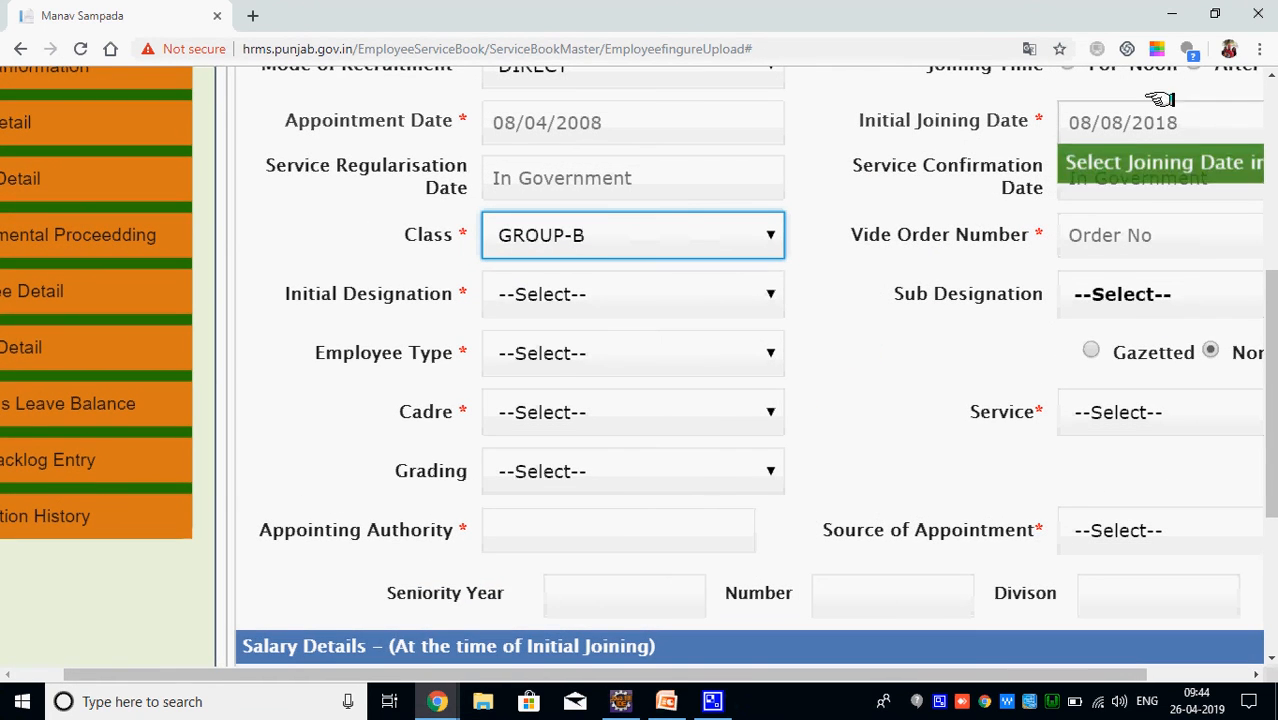
click(1261, 49)
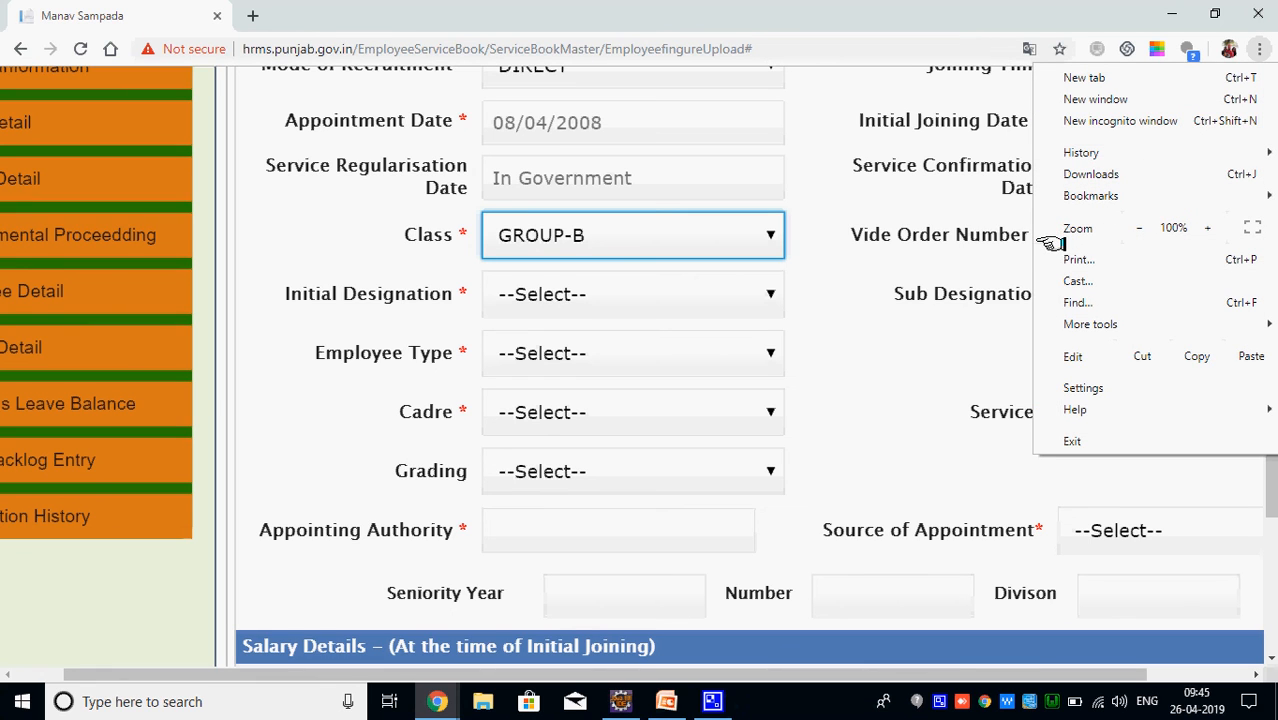
click(906, 386)
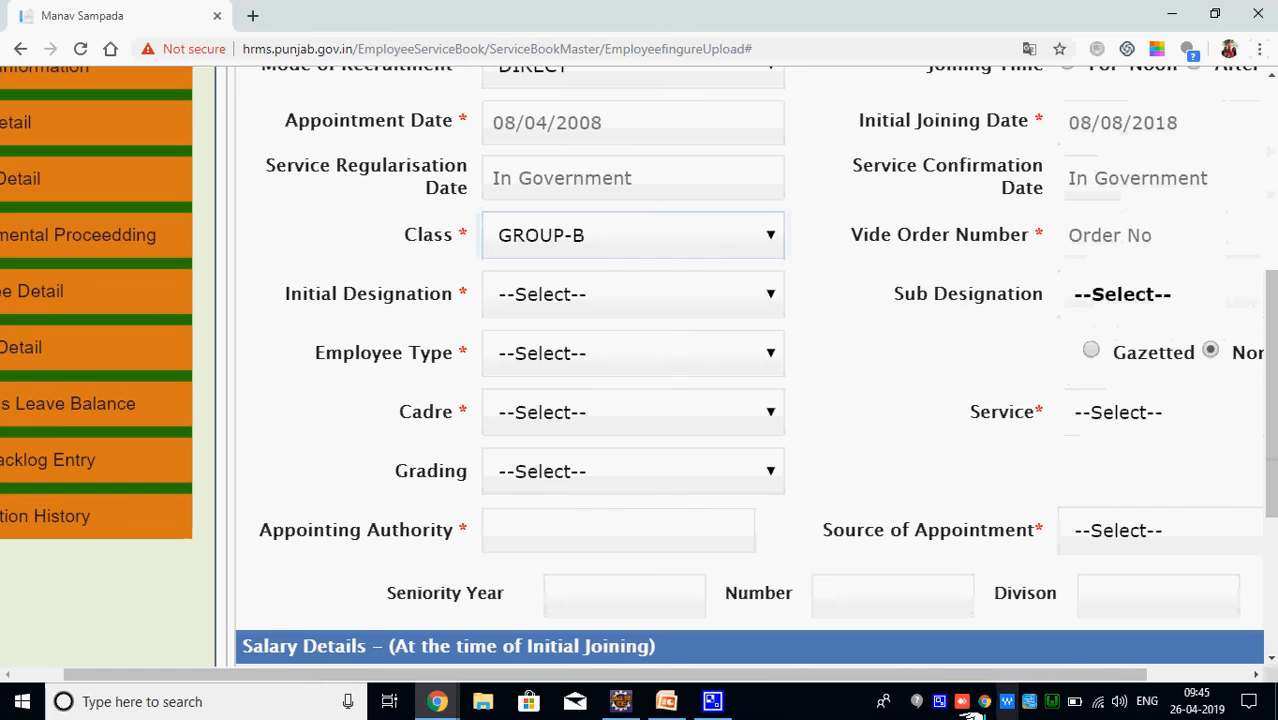
right_click(937, 700)
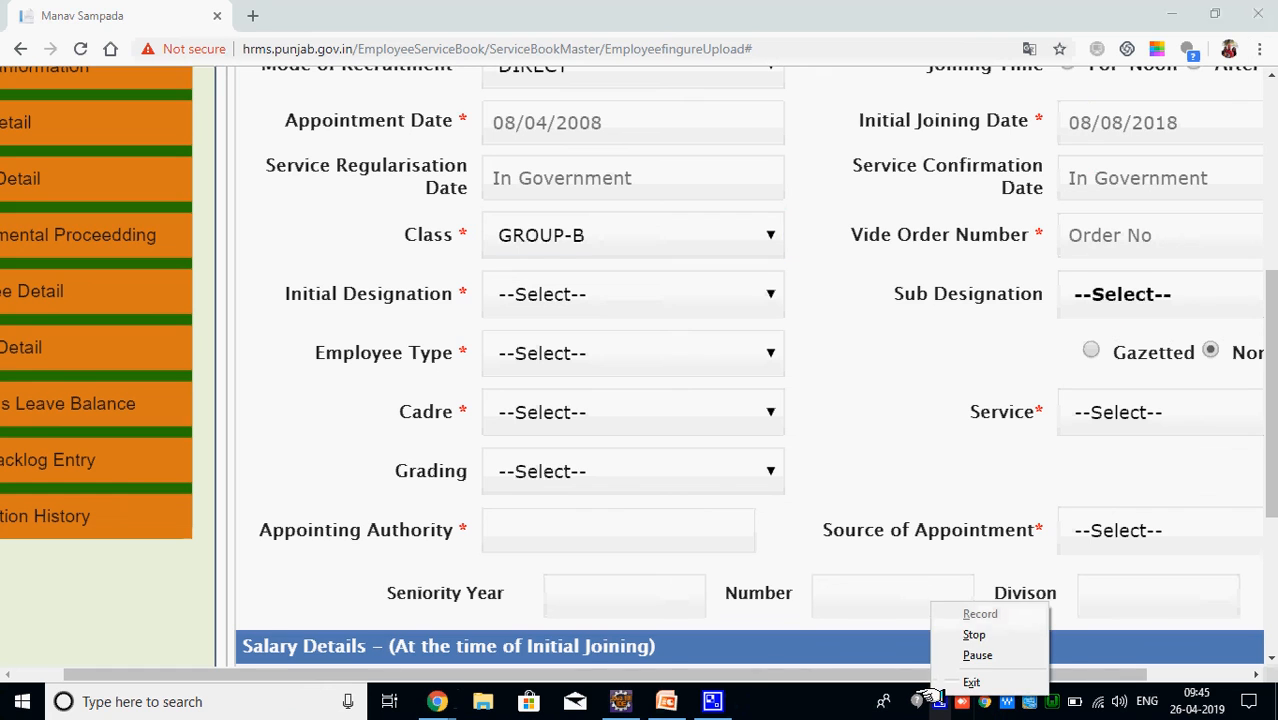
click(975, 656)
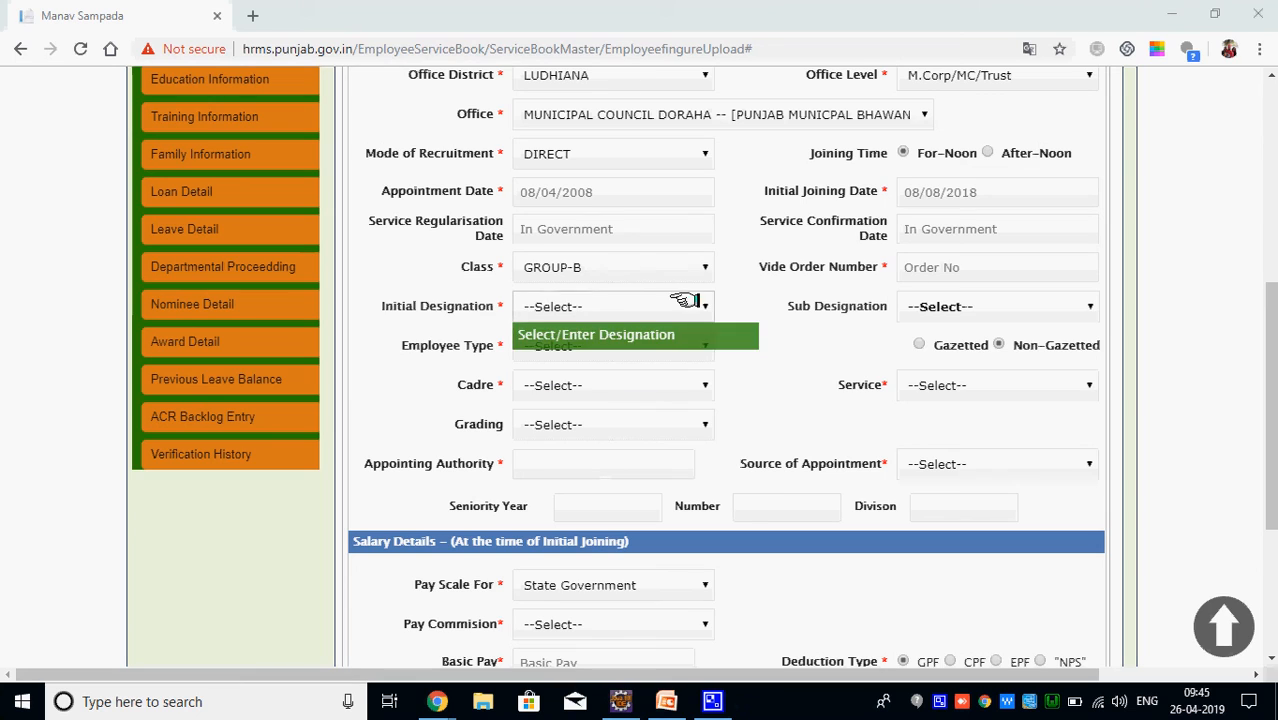
click(940, 266)
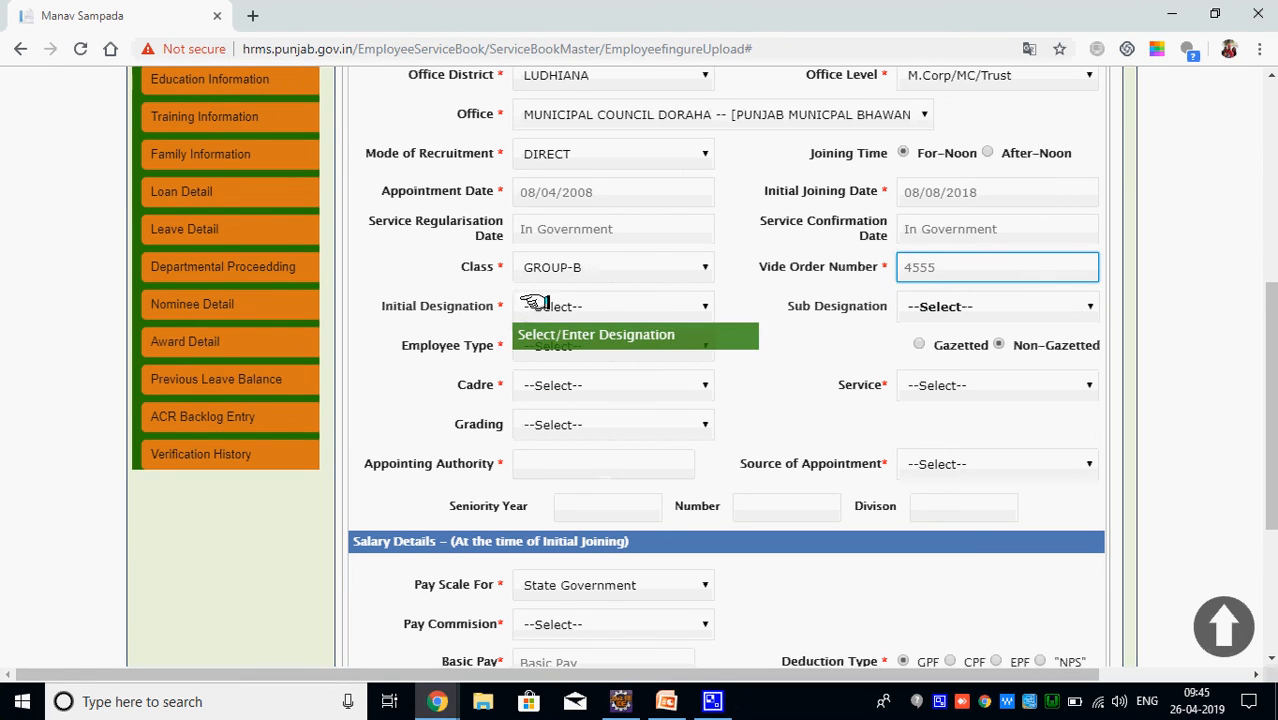
Choose ACCOUNTANT designation, REGULAR type, District Cadre and Non Technical service, leaving grading unset
click(558, 306)
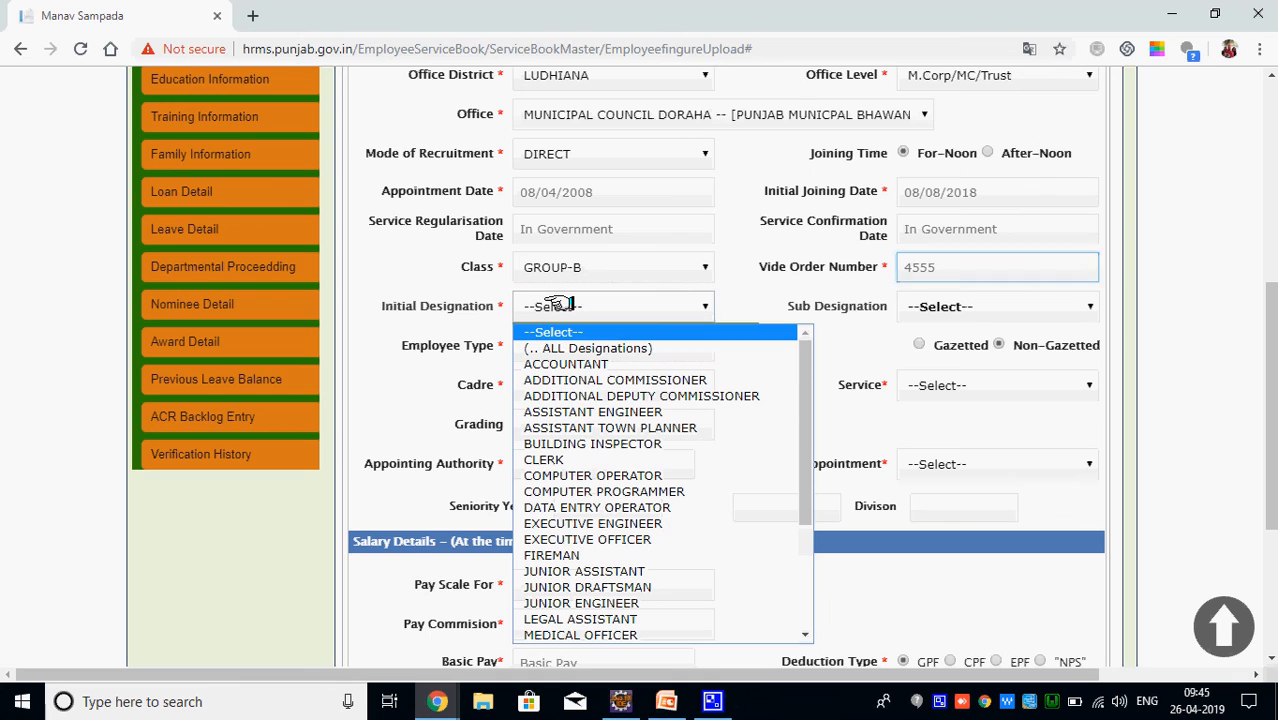
click(570, 364)
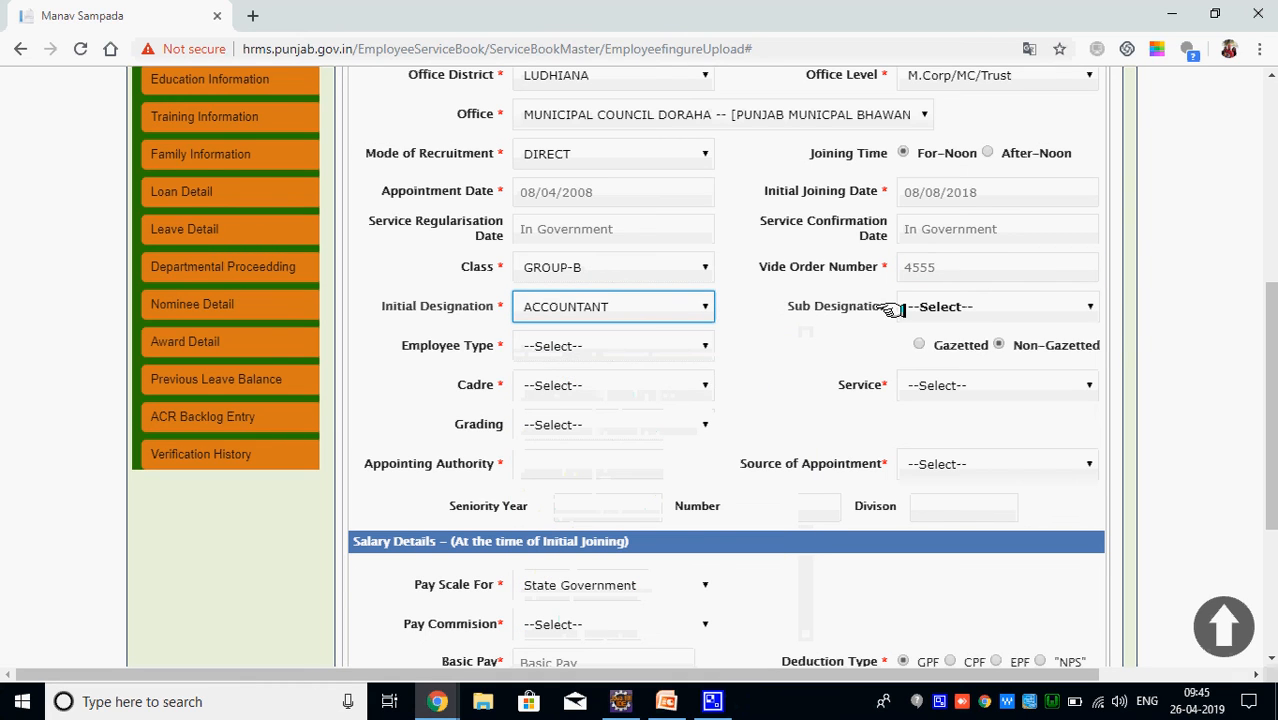
click(568, 346)
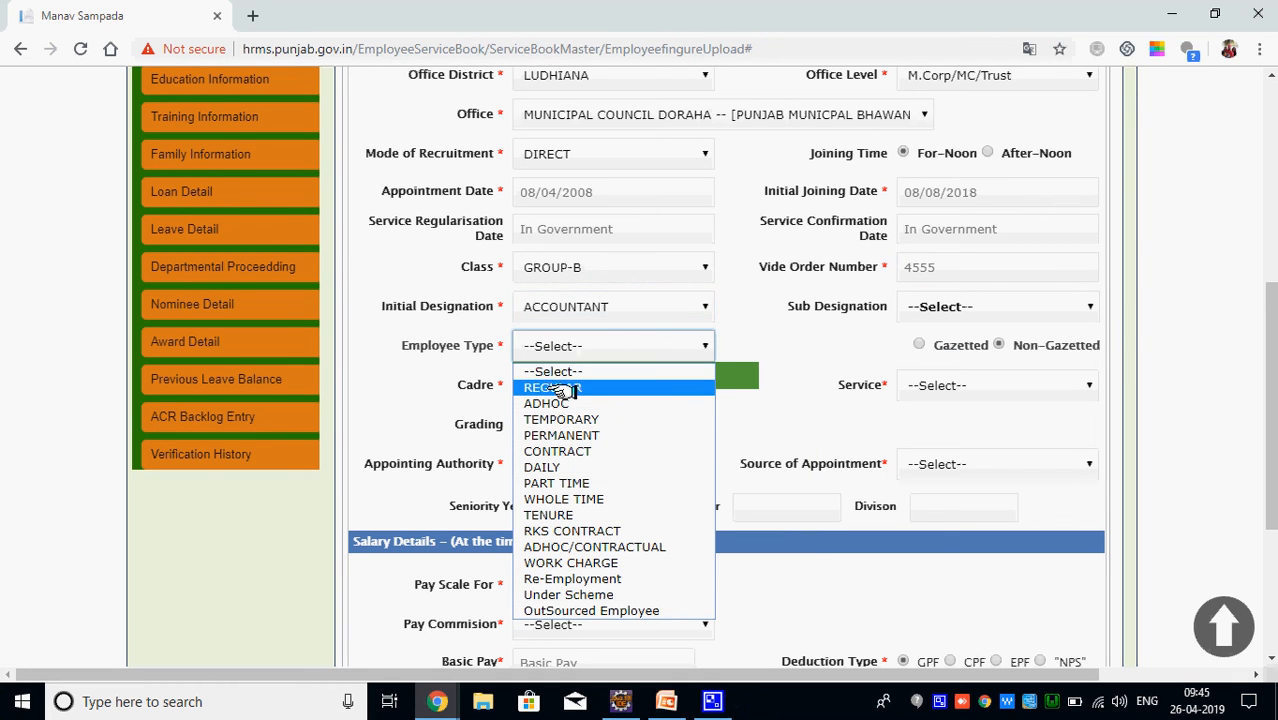
click(553, 388)
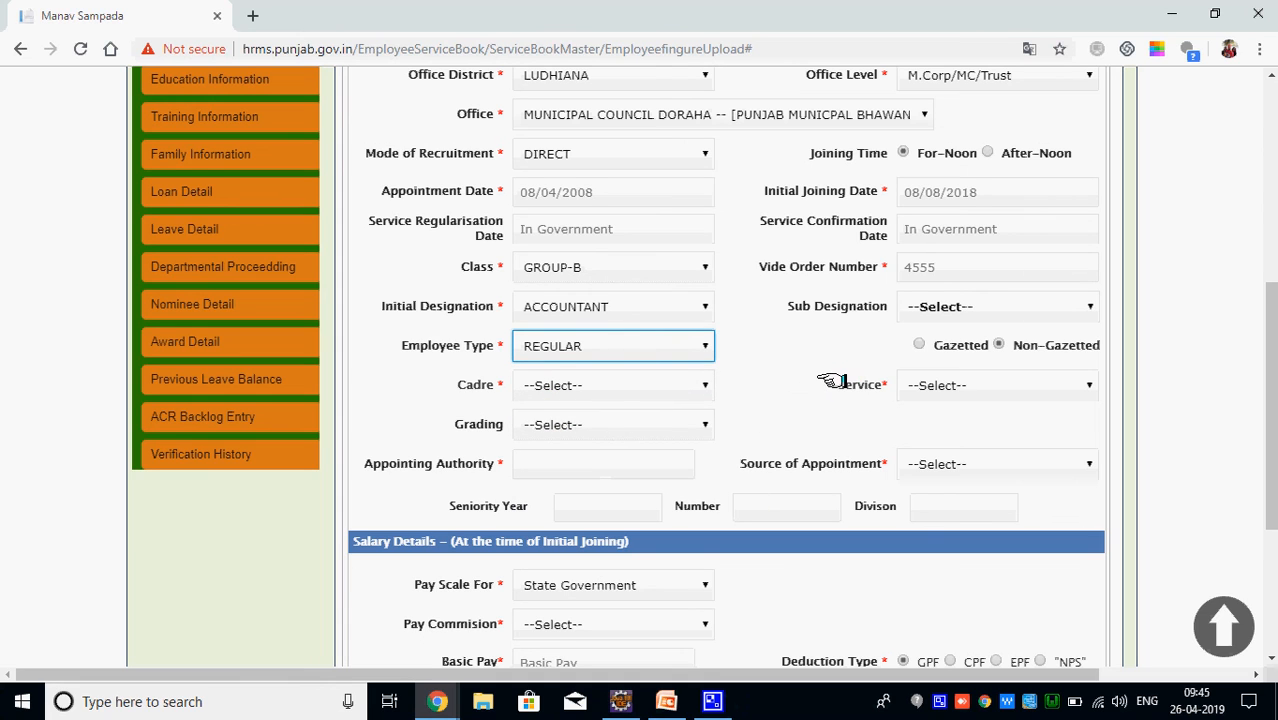
click(621, 387)
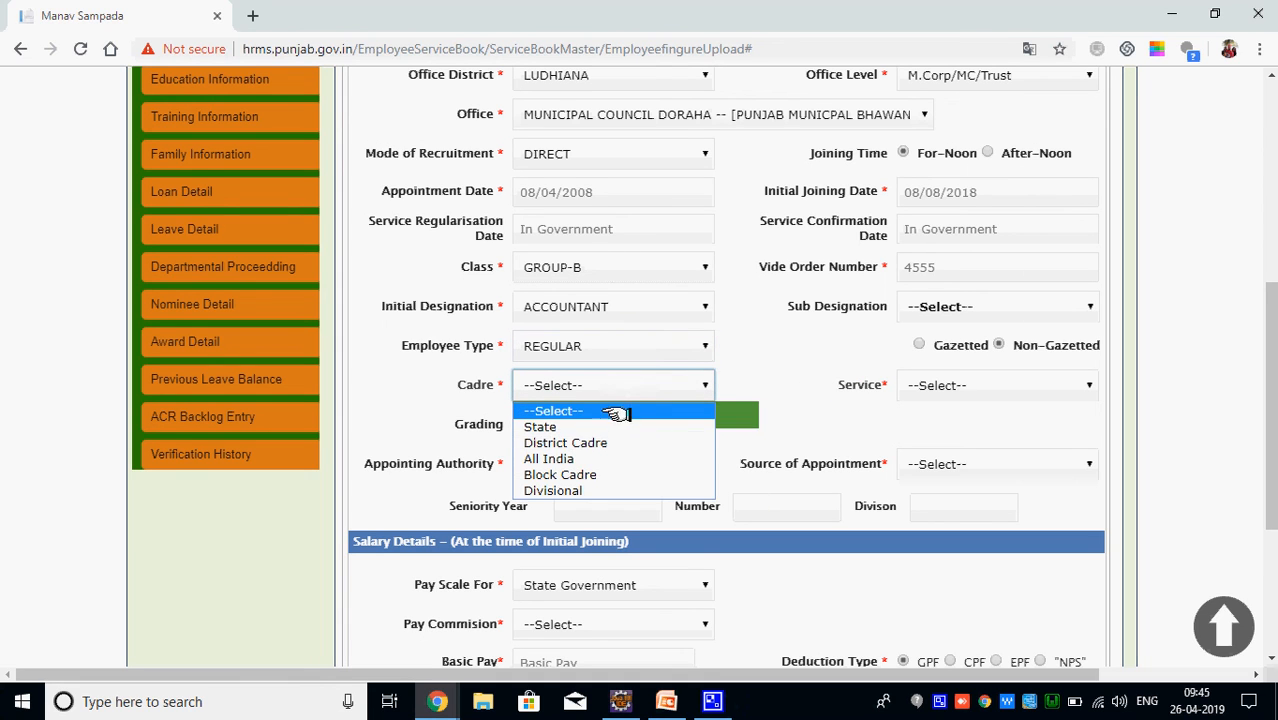
click(608, 442)
click(941, 385)
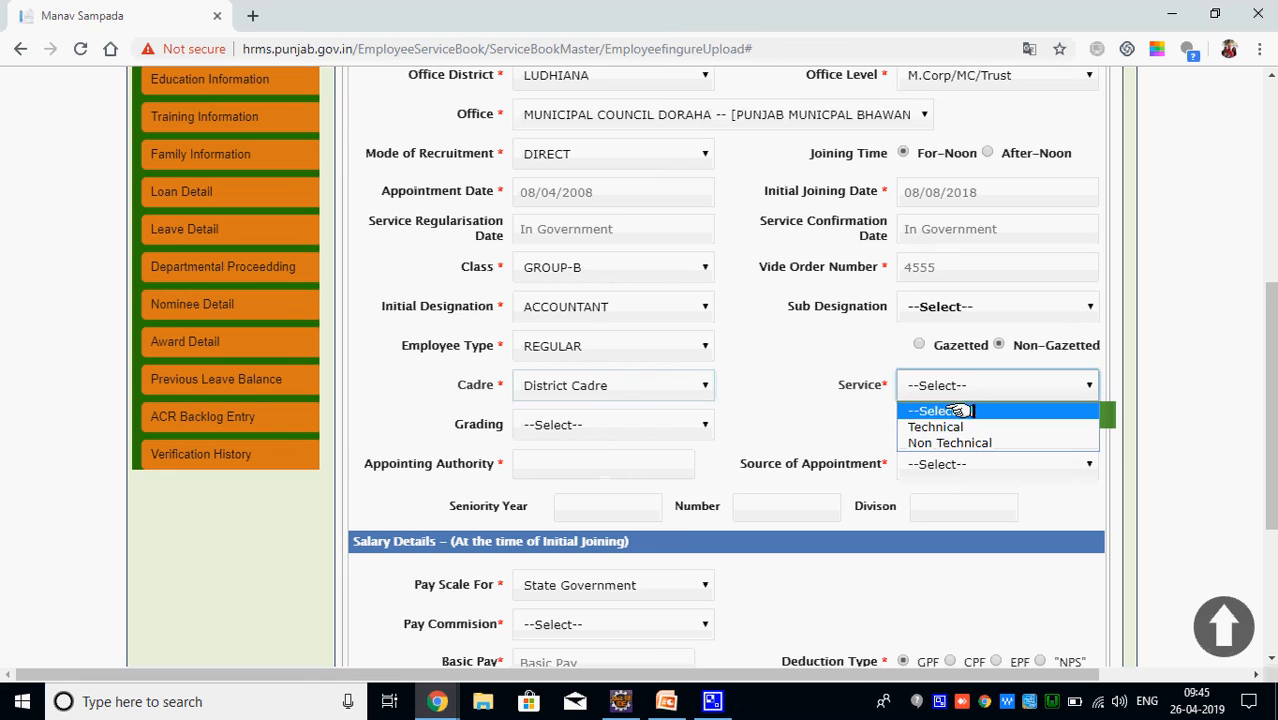
click(955, 442)
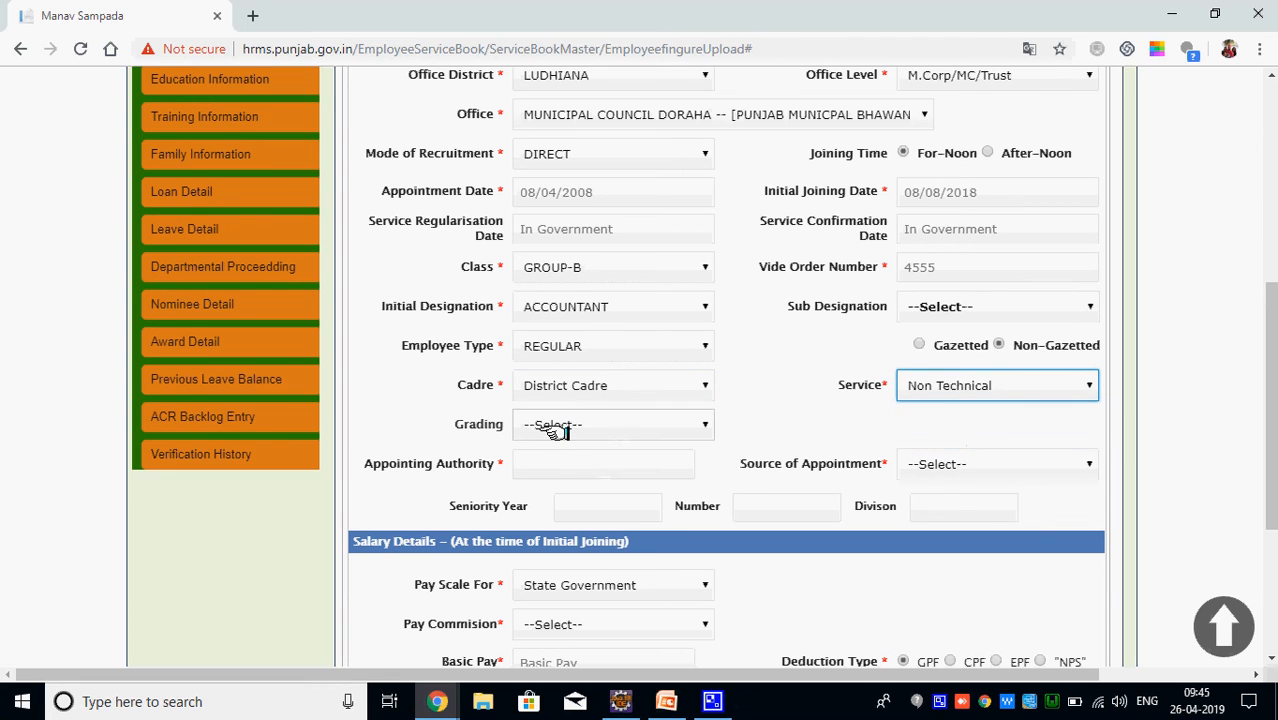
click(540, 428)
click(448, 466)
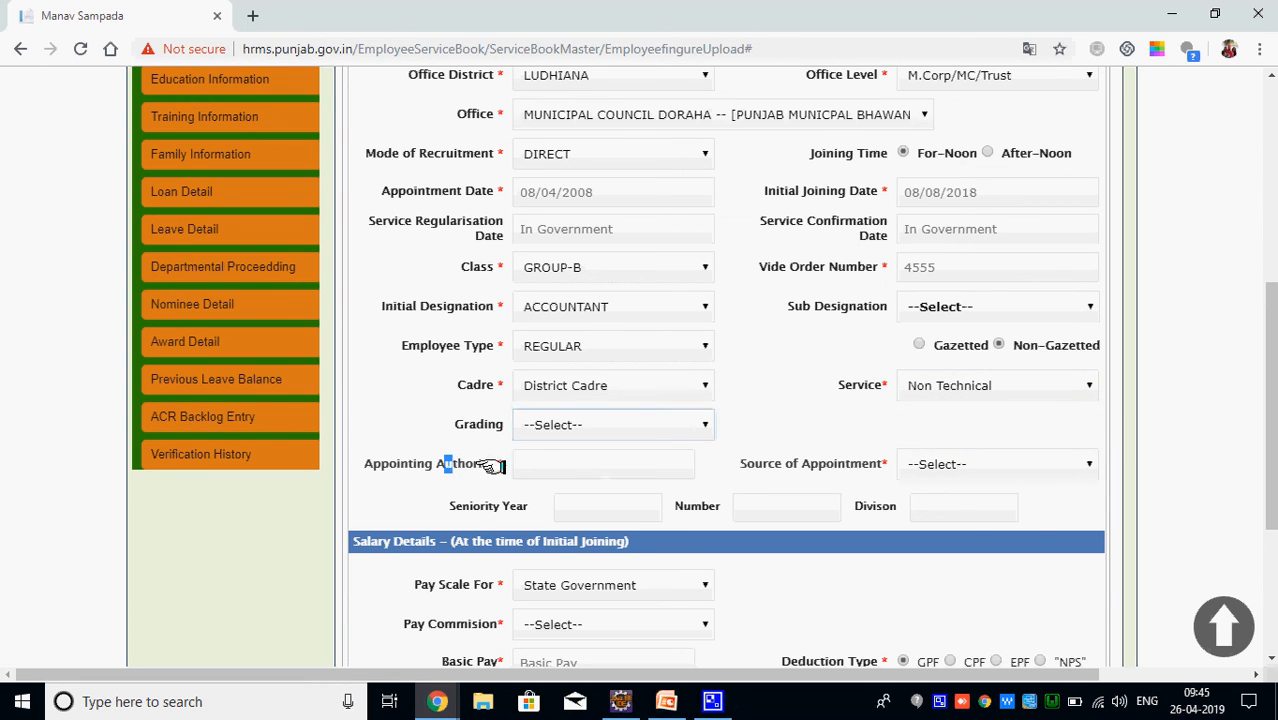
Fill in the appointing authority and choose OTHER SOURCES as the source of appointment
click(536, 462)
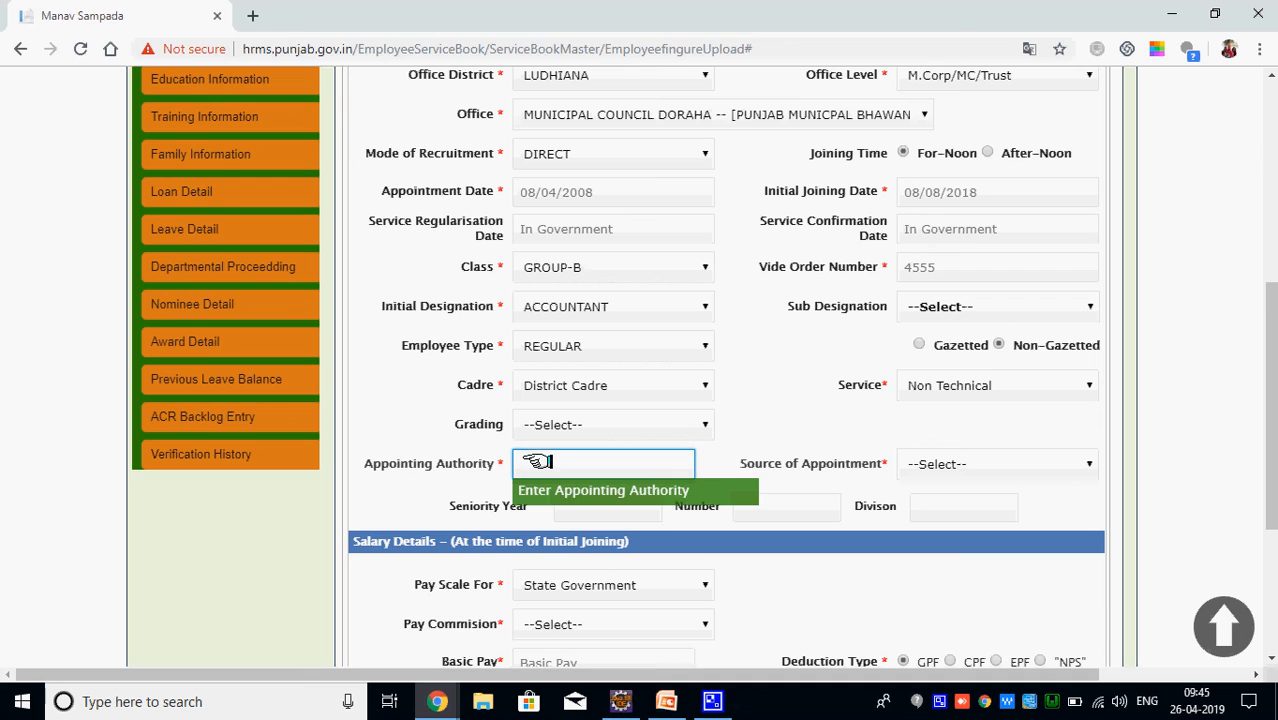
text(abcde)
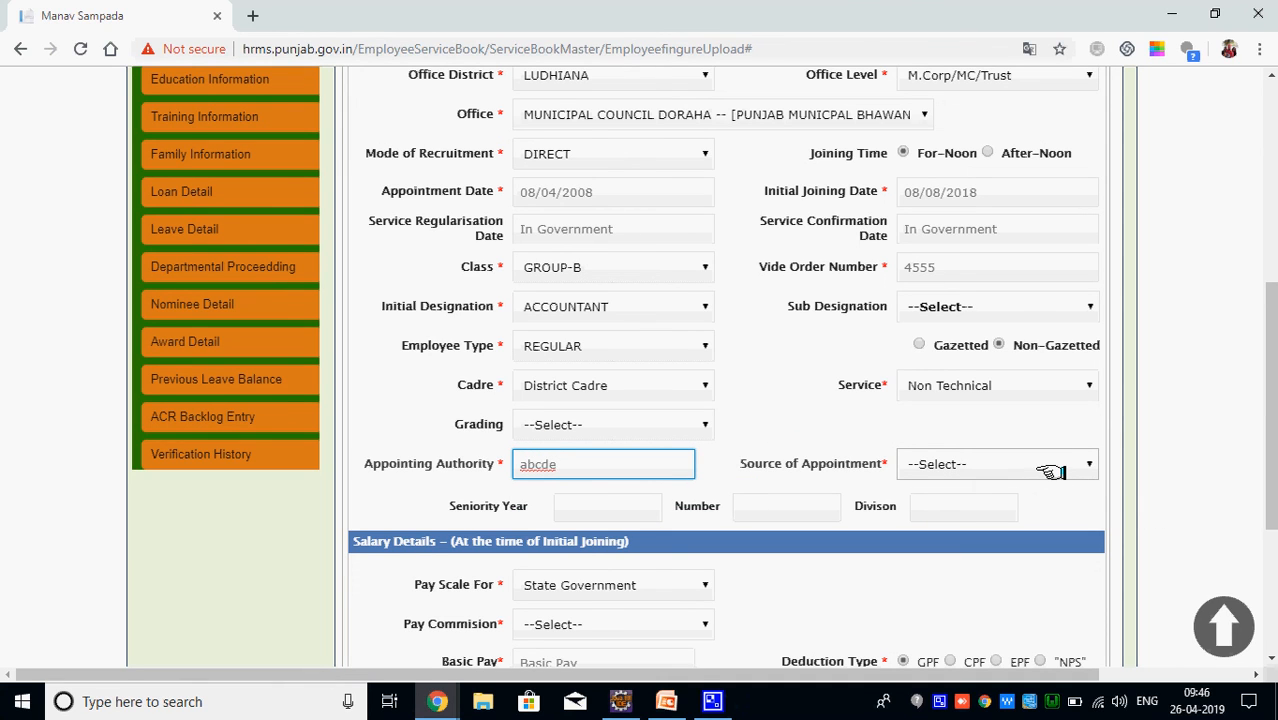
click(1050, 472)
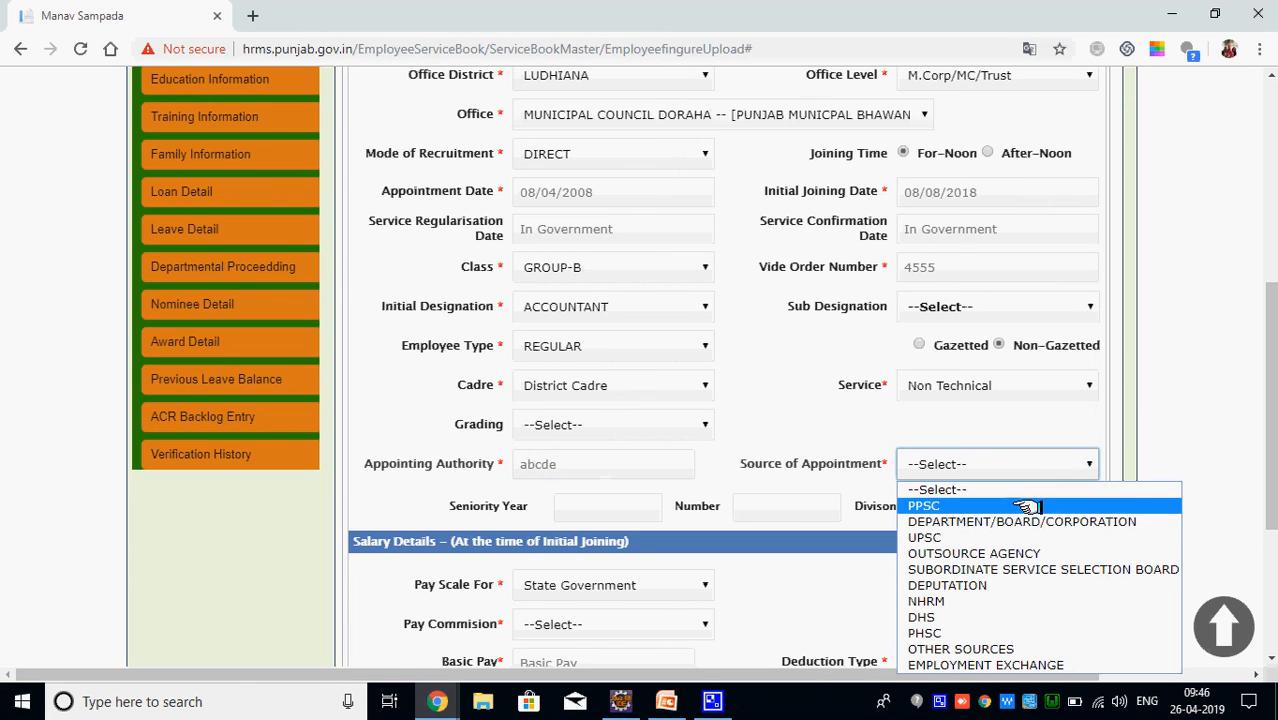
click(982, 648)
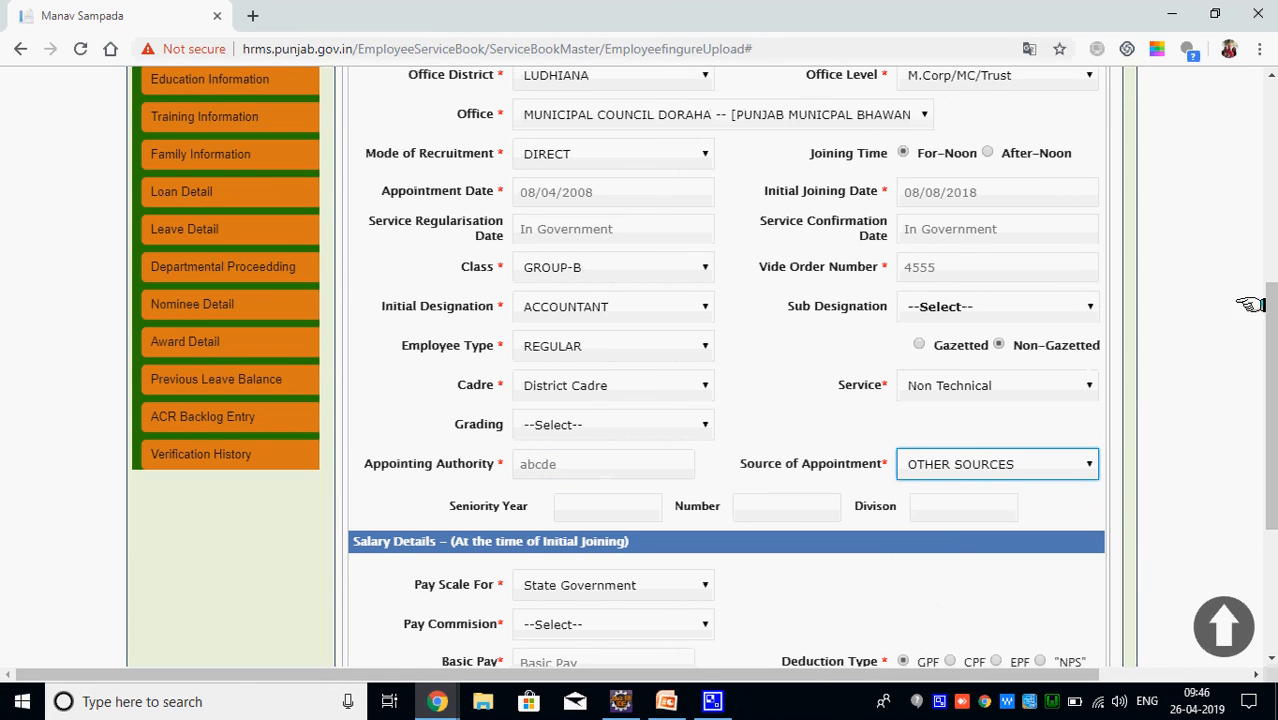
drag(1270, 350, 1270, 473)
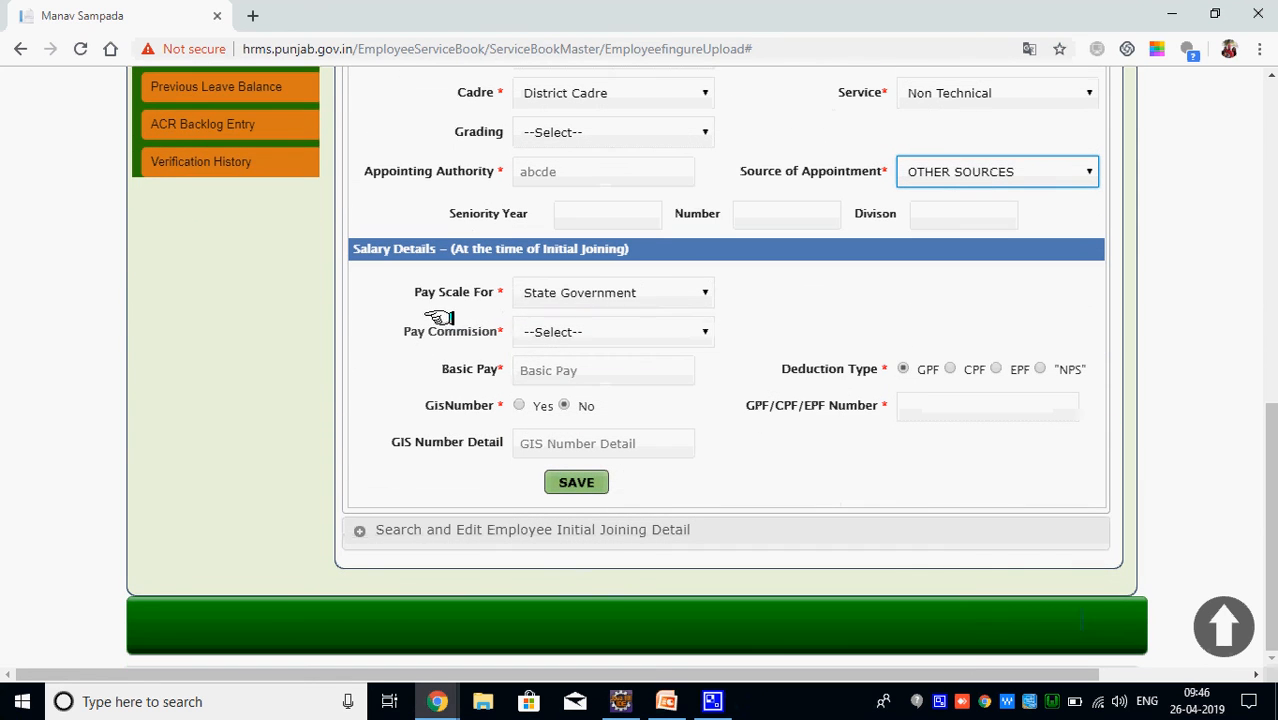
click(637, 332)
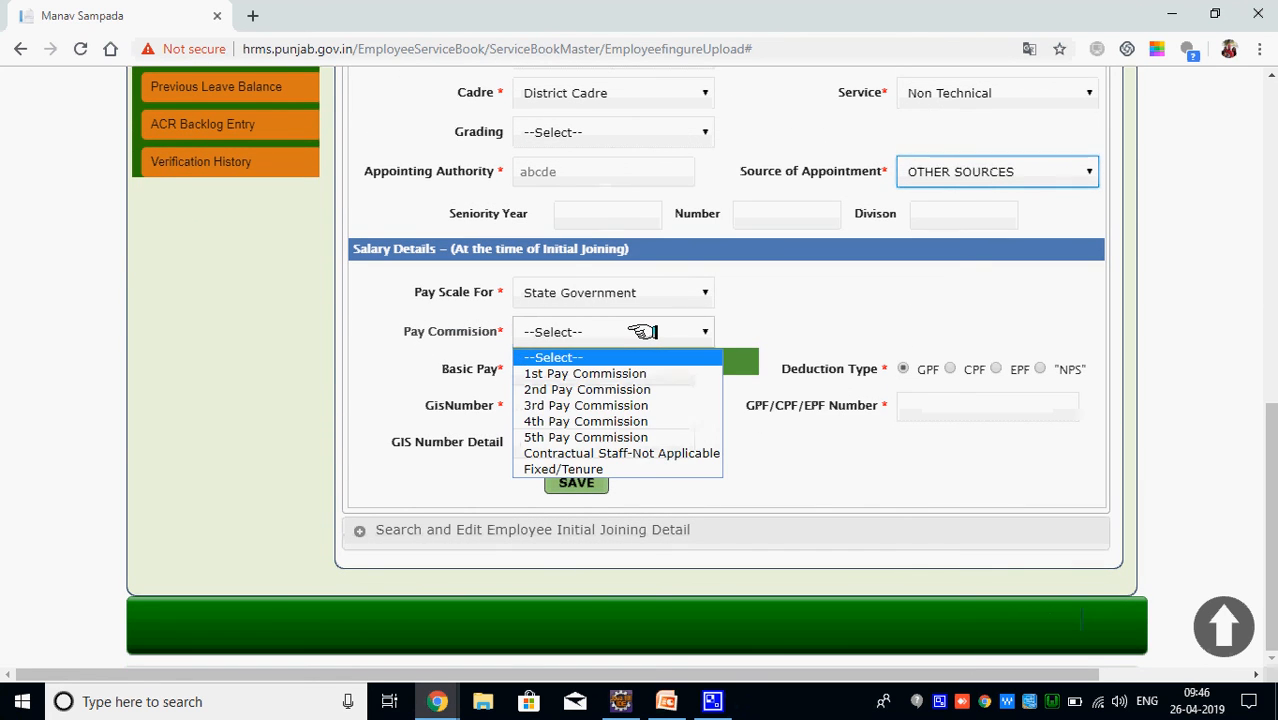
click(610, 421)
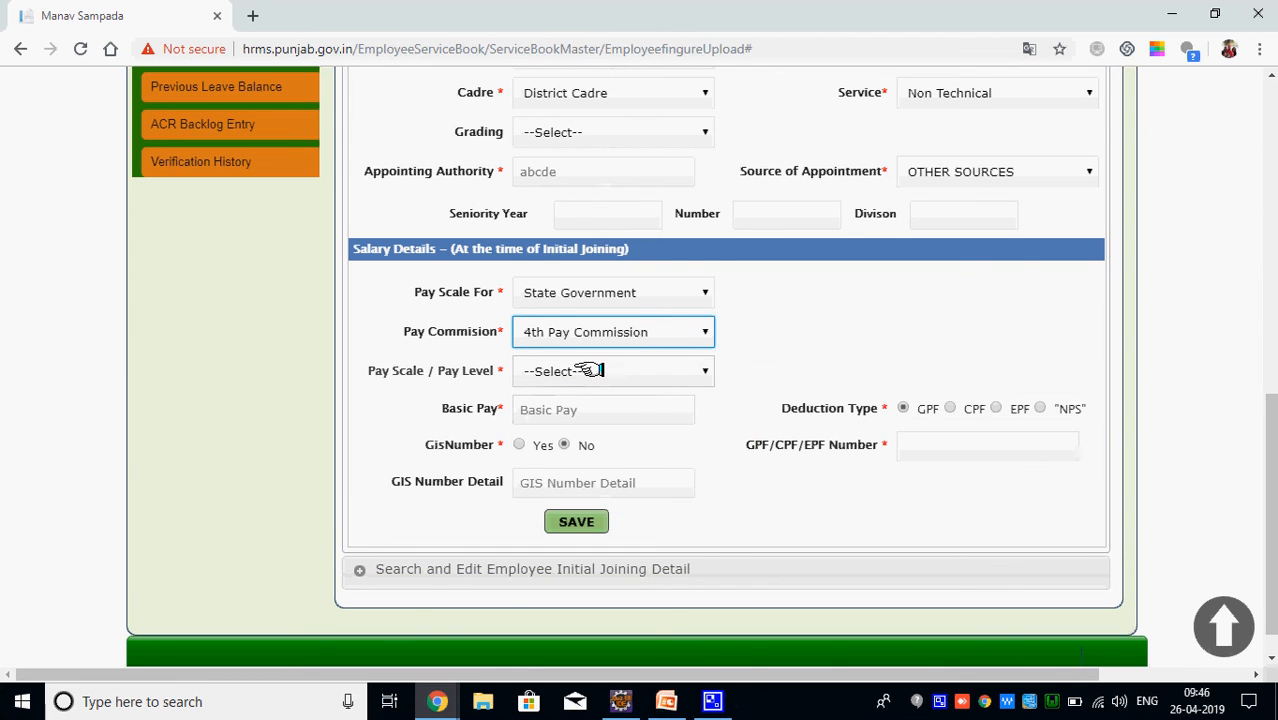
click(588, 371)
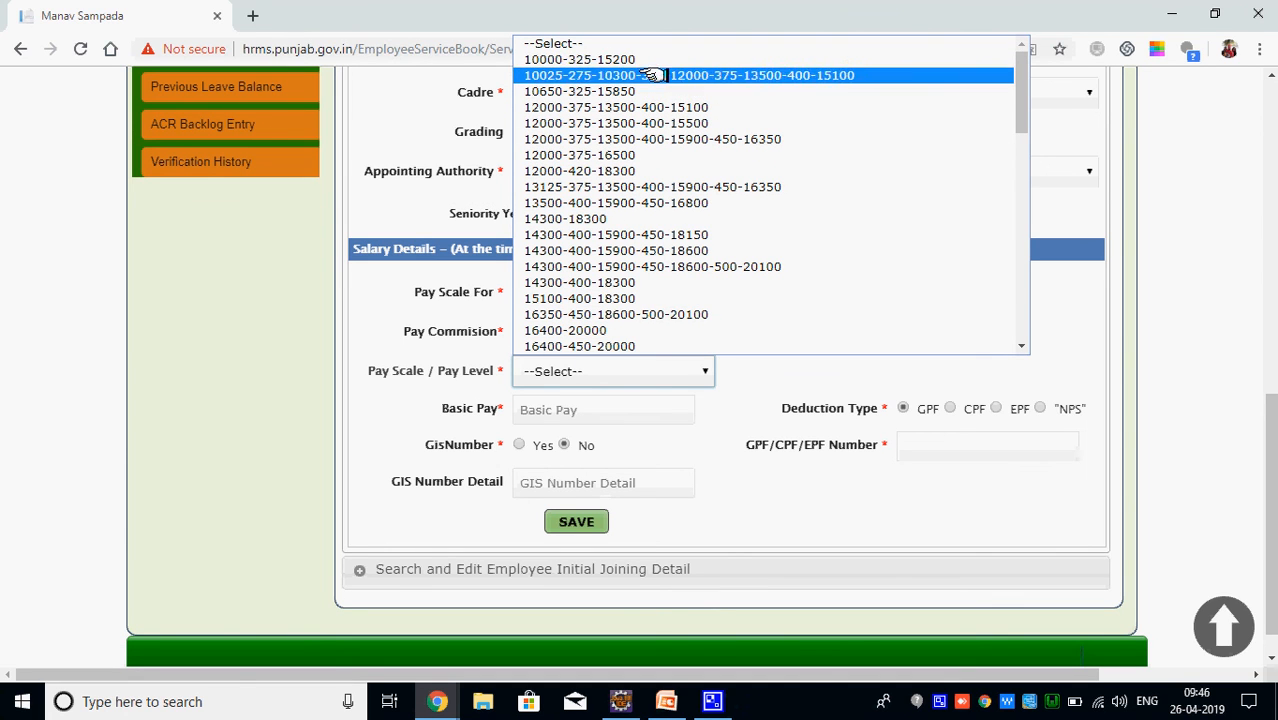
click(640, 186)
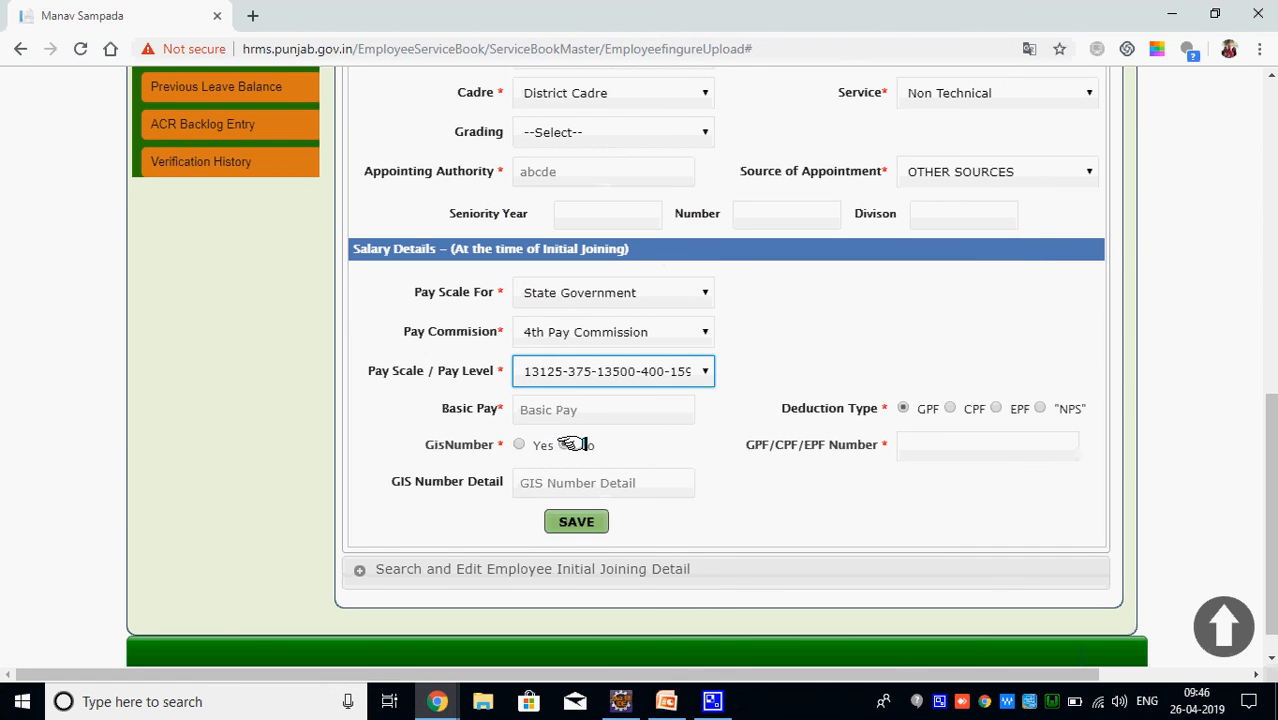
Enter the GPF number and basic pay 15600, then save the salary details
click(968, 448)
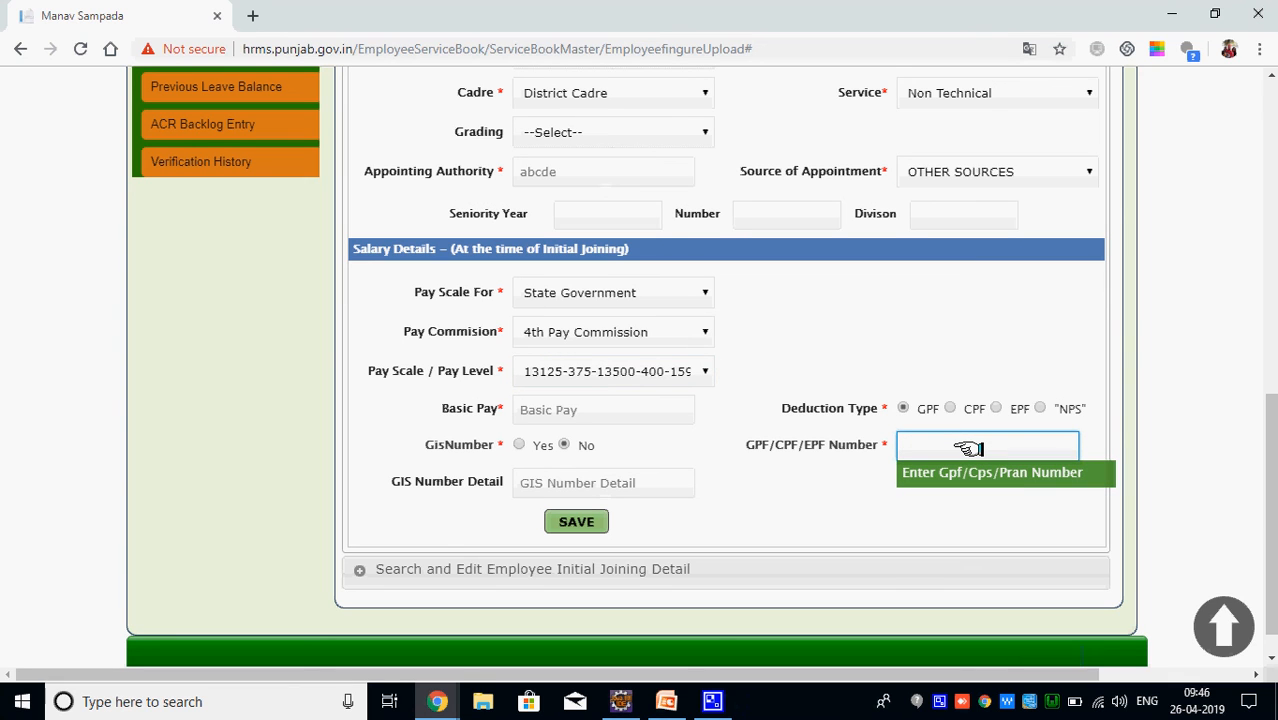
click(576, 521)
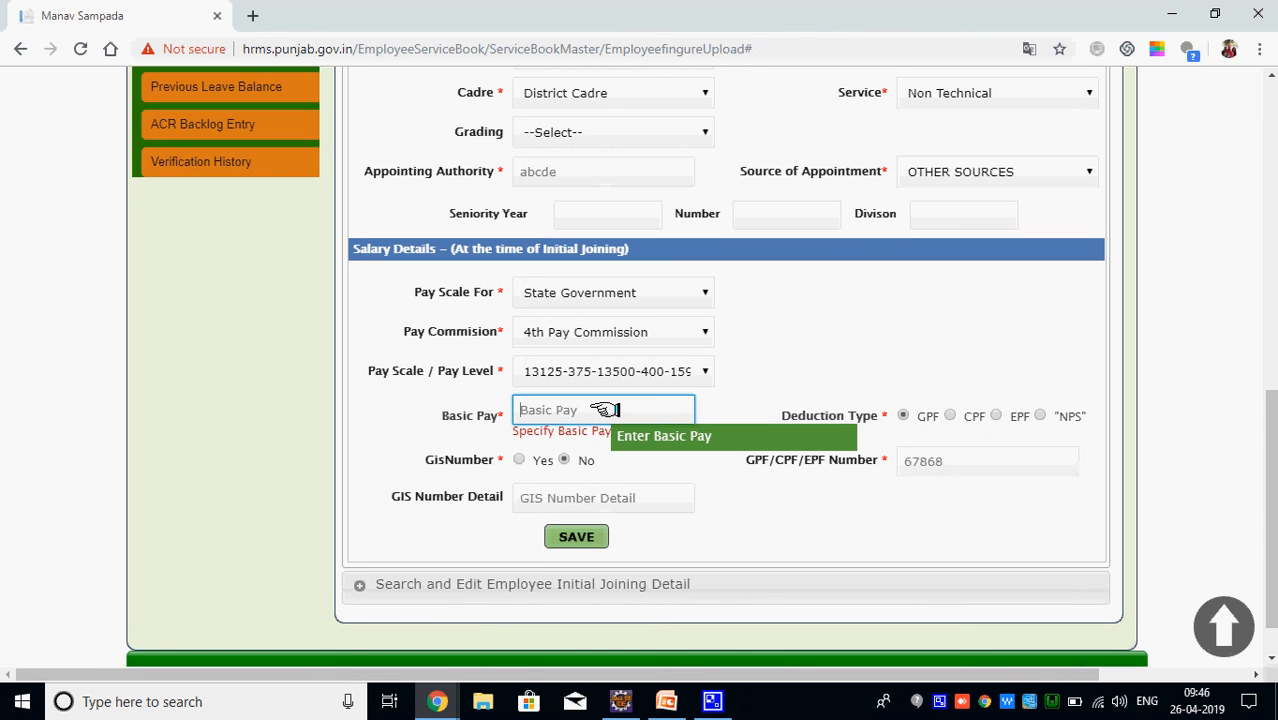
text(15)
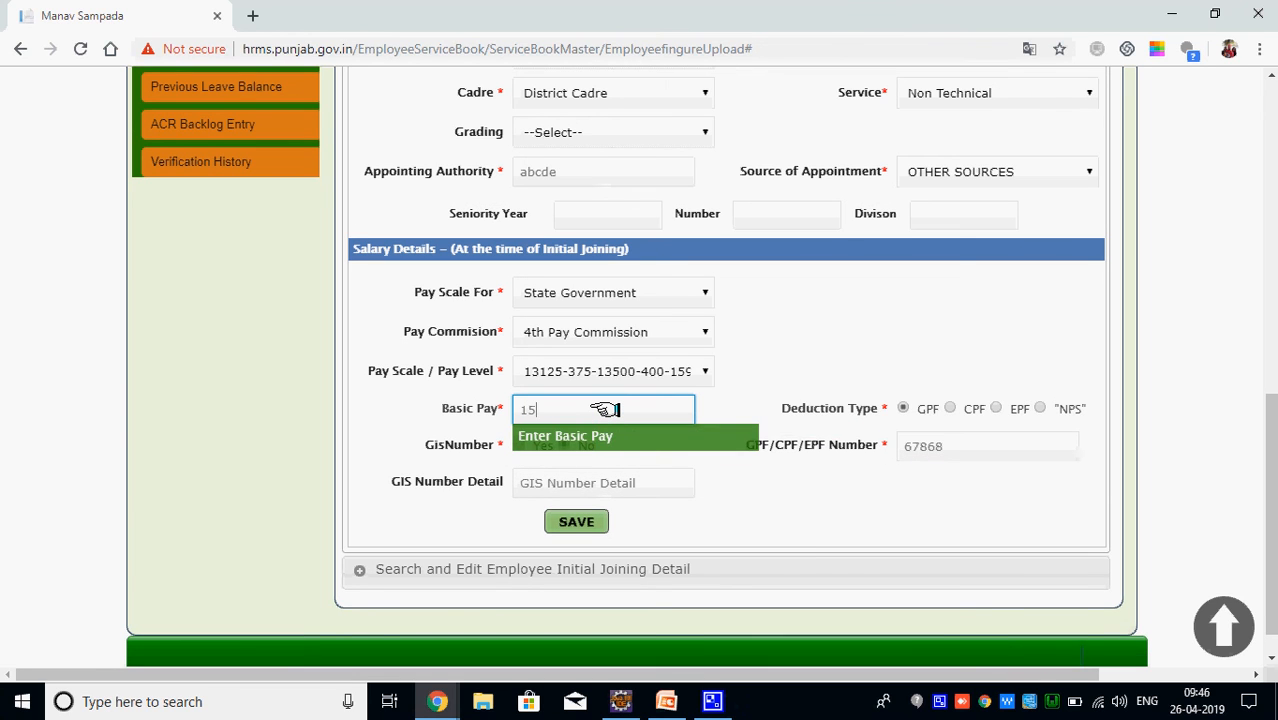
text(600)
click(576, 521)
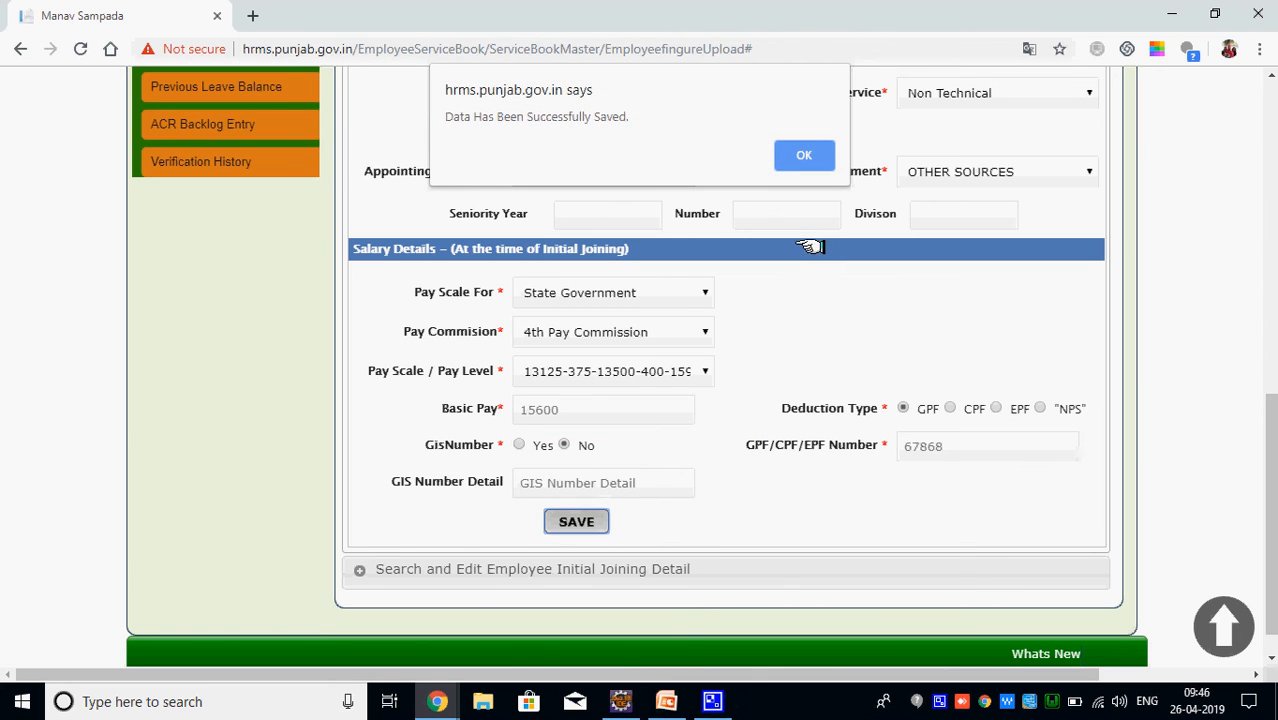
click(800, 151)
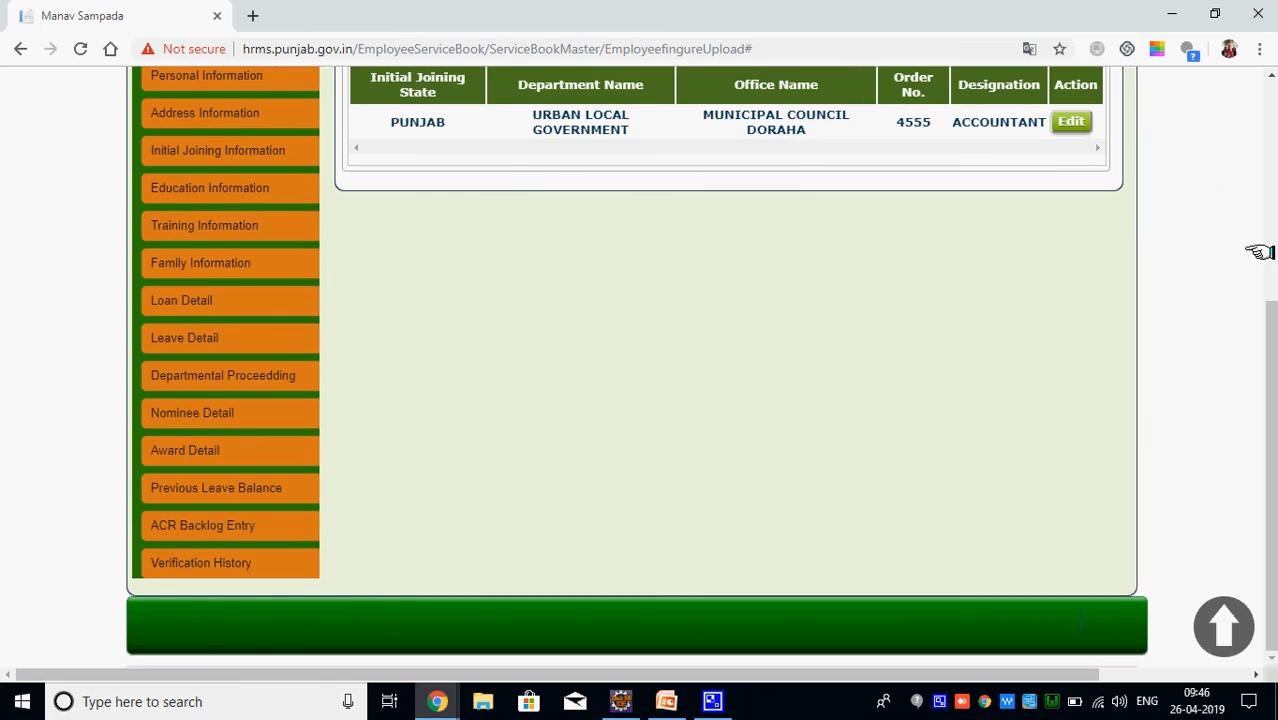
Switch from the saved joining record to the HRMS Flow.pptx presentation window
drag(1270, 343, 1270, 332)
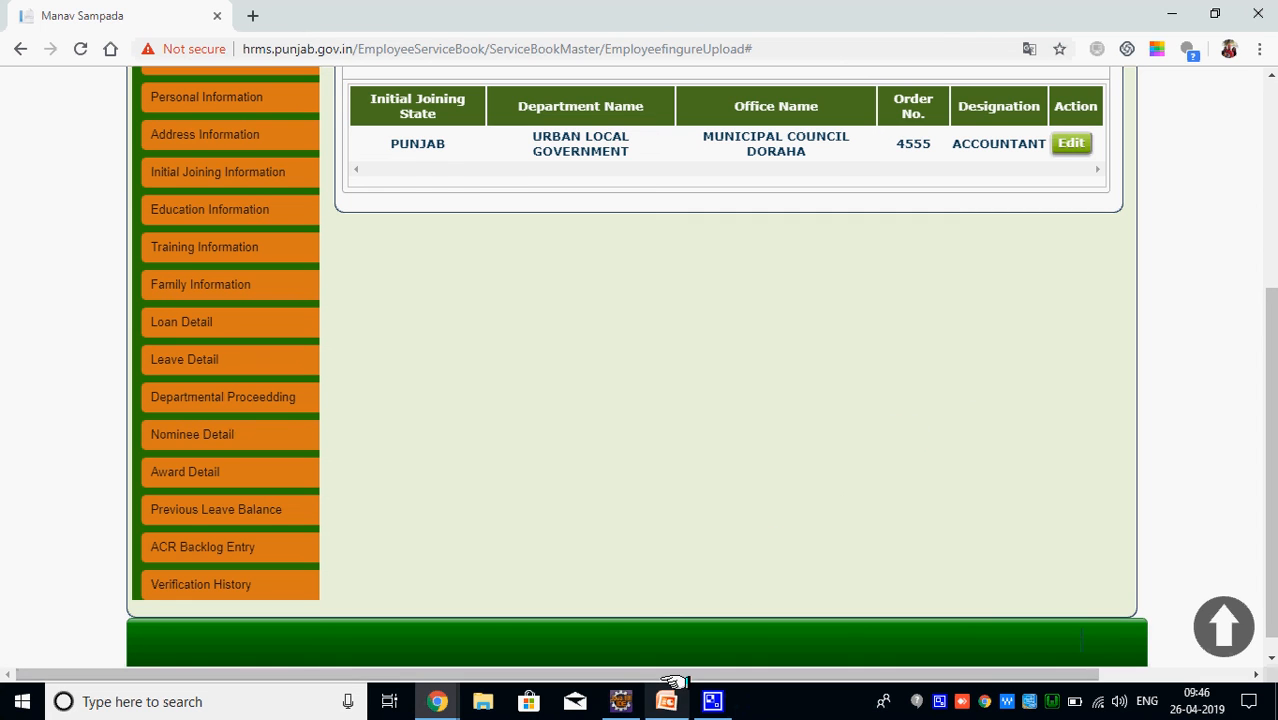
mouse_move(665, 701)
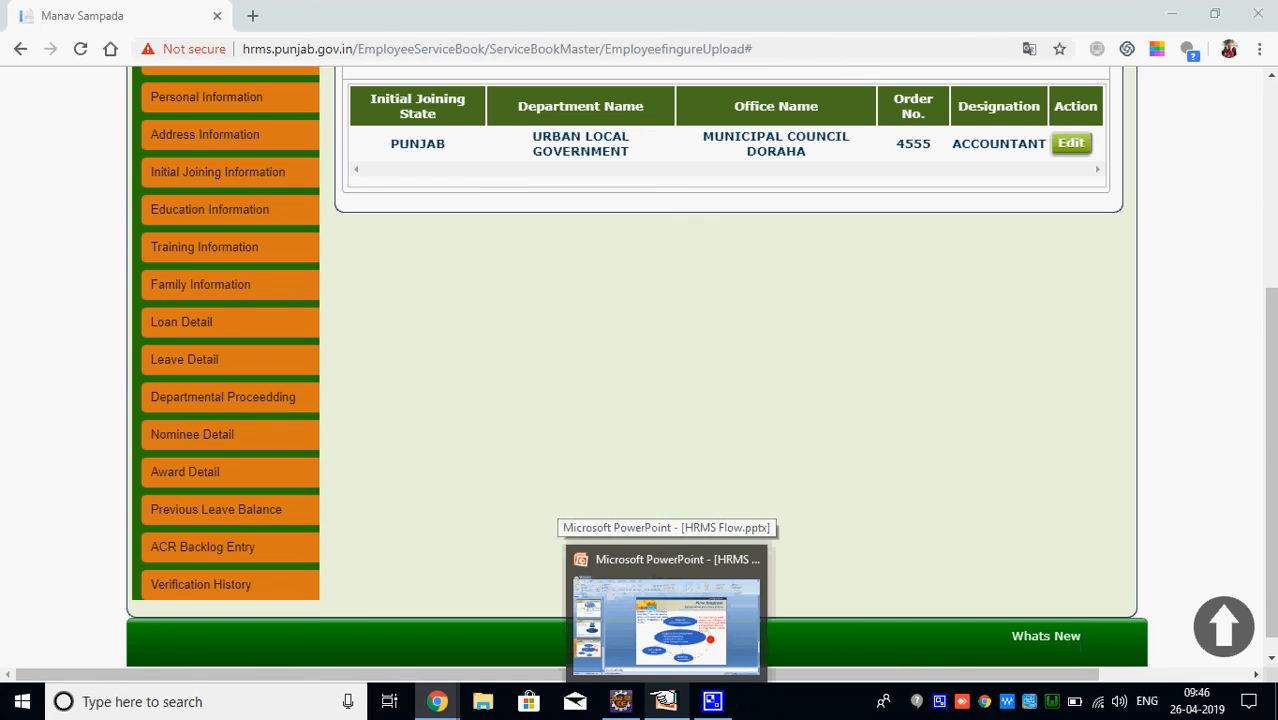
click(667, 615)
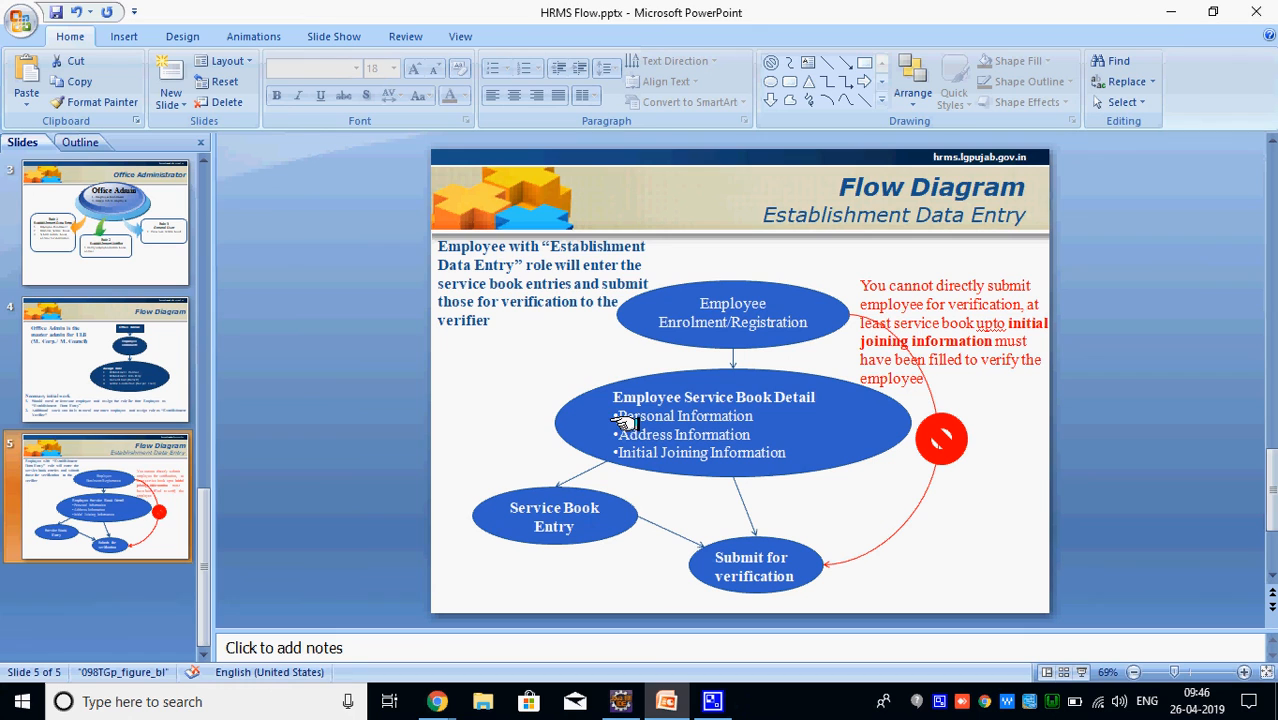
Highlight the Personal, Address and Initial Joining Information items on the flow slide
drag(617, 415, 750, 434)
drag(632, 457, 753, 450)
click(755, 455)
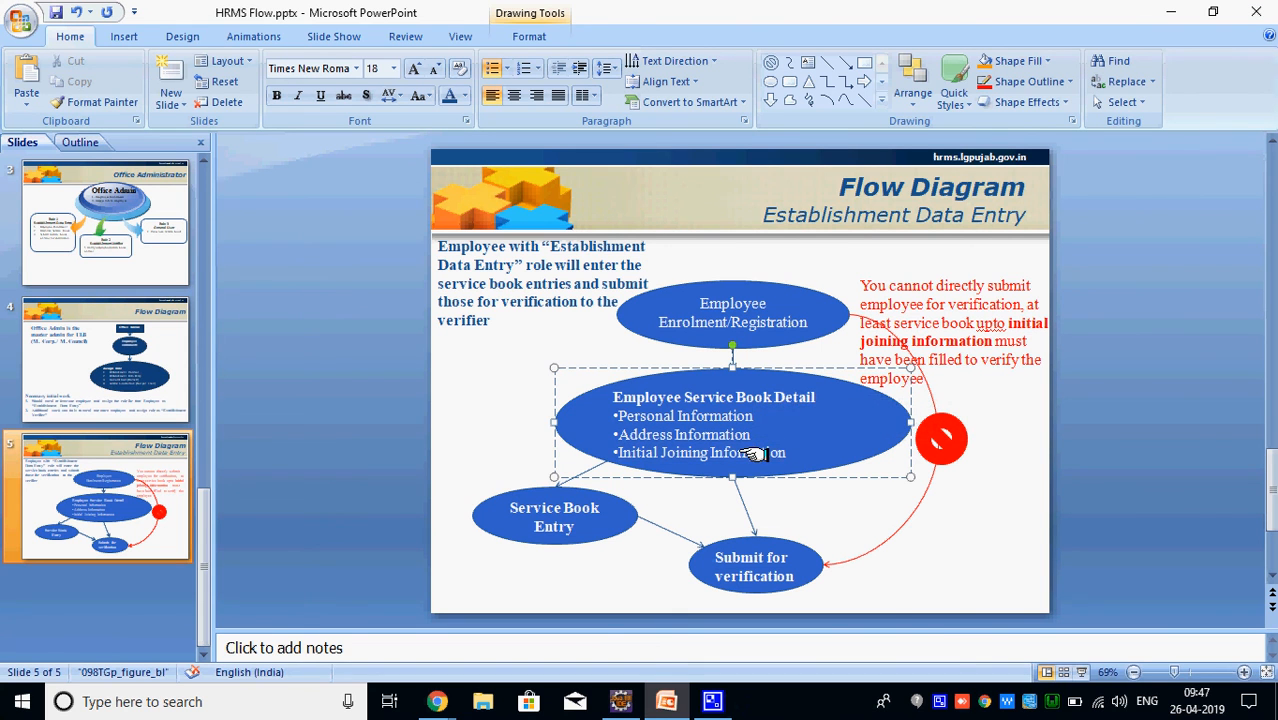
Return to the iHRMS browser page and scroll back to the top
key(alt+Tab)
drag(1268, 332, 1268, 124)
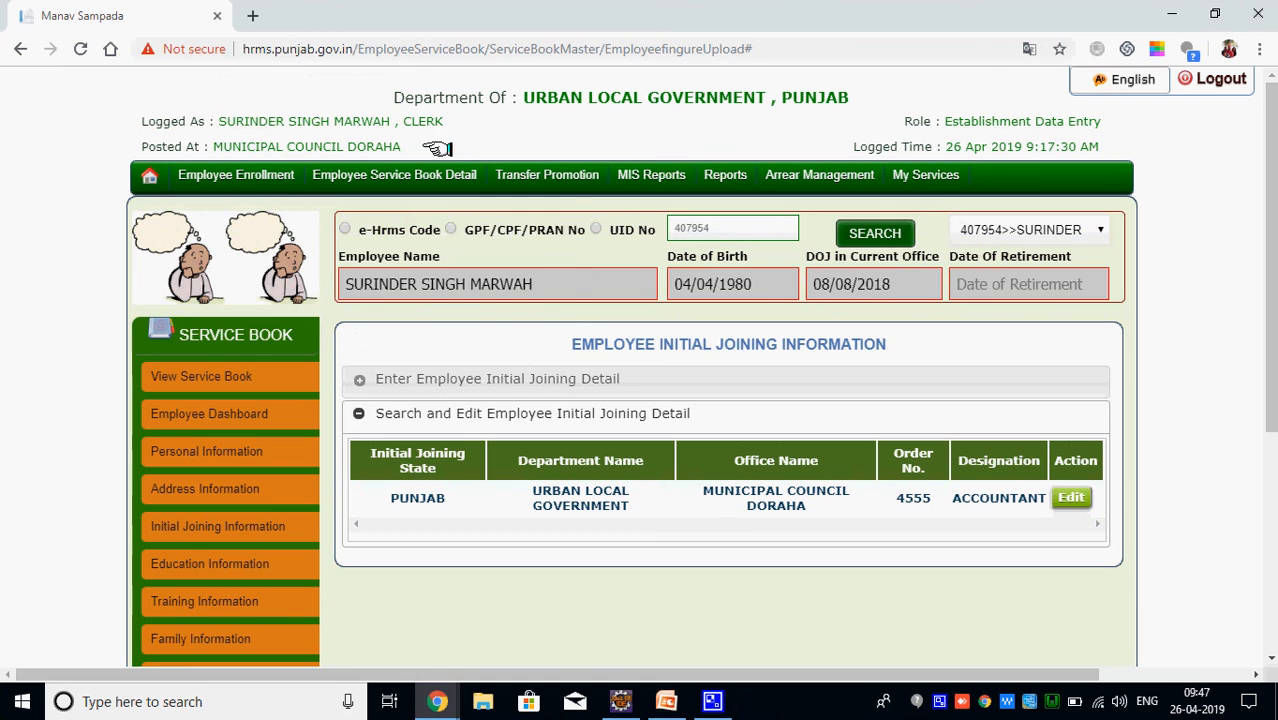
mouse_move(405, 172)
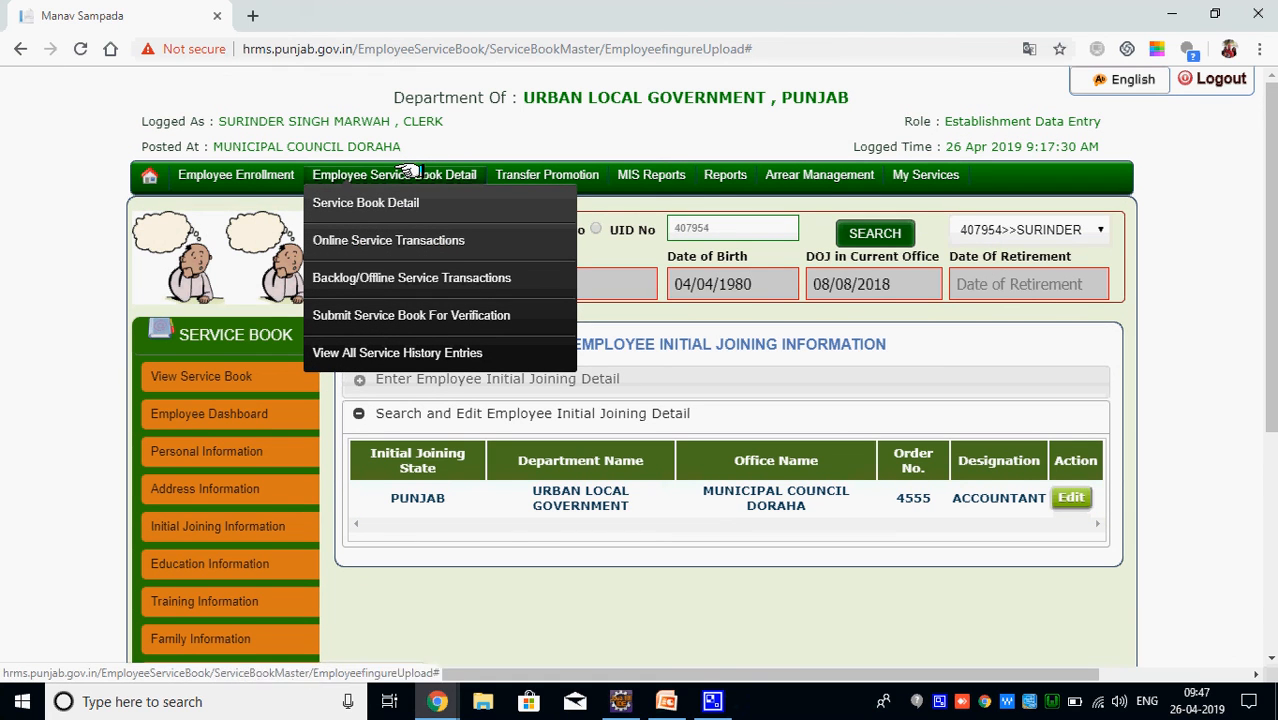
Open Submit Service Book For Verification, enter the employee's name and load the verifying officer details
click(383, 316)
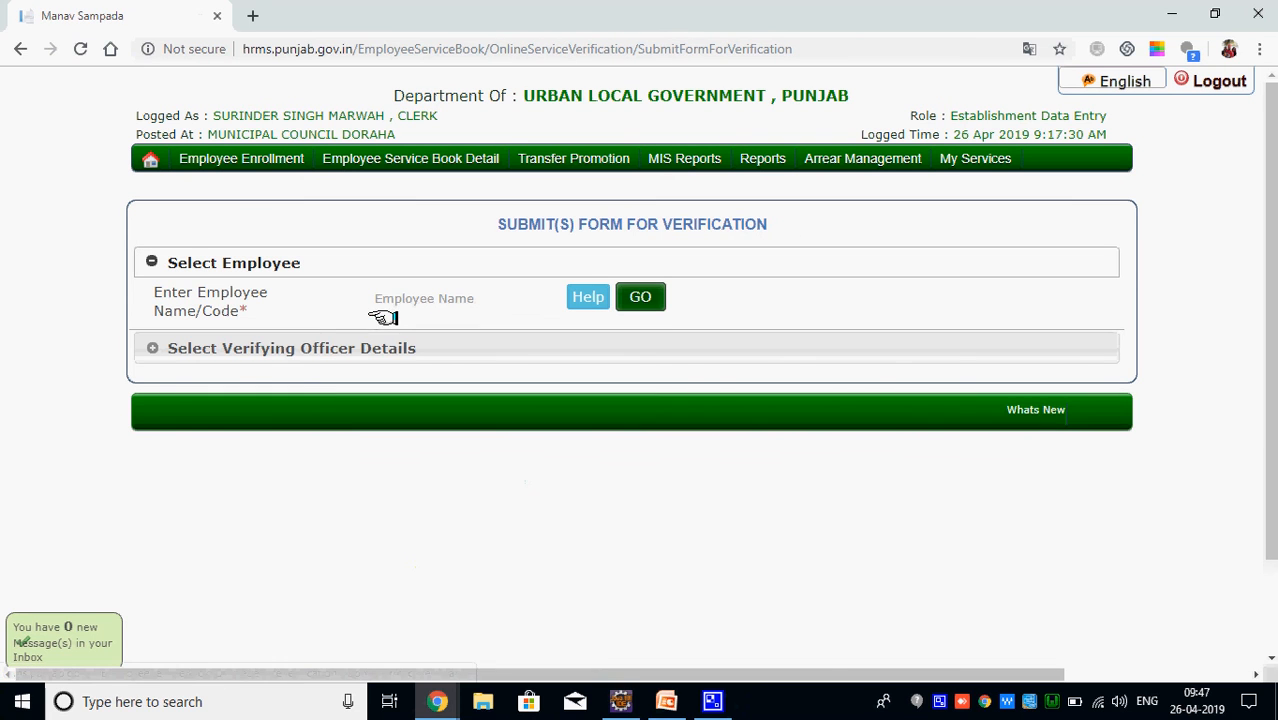
click(399, 296)
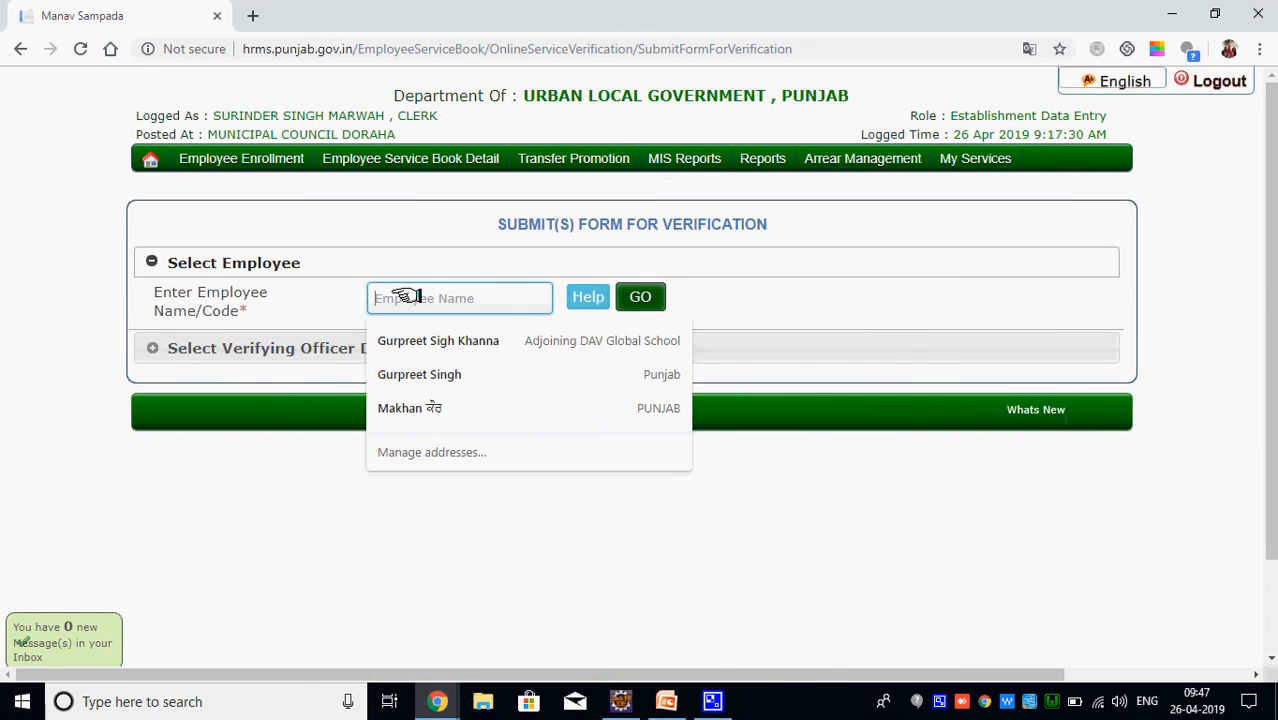
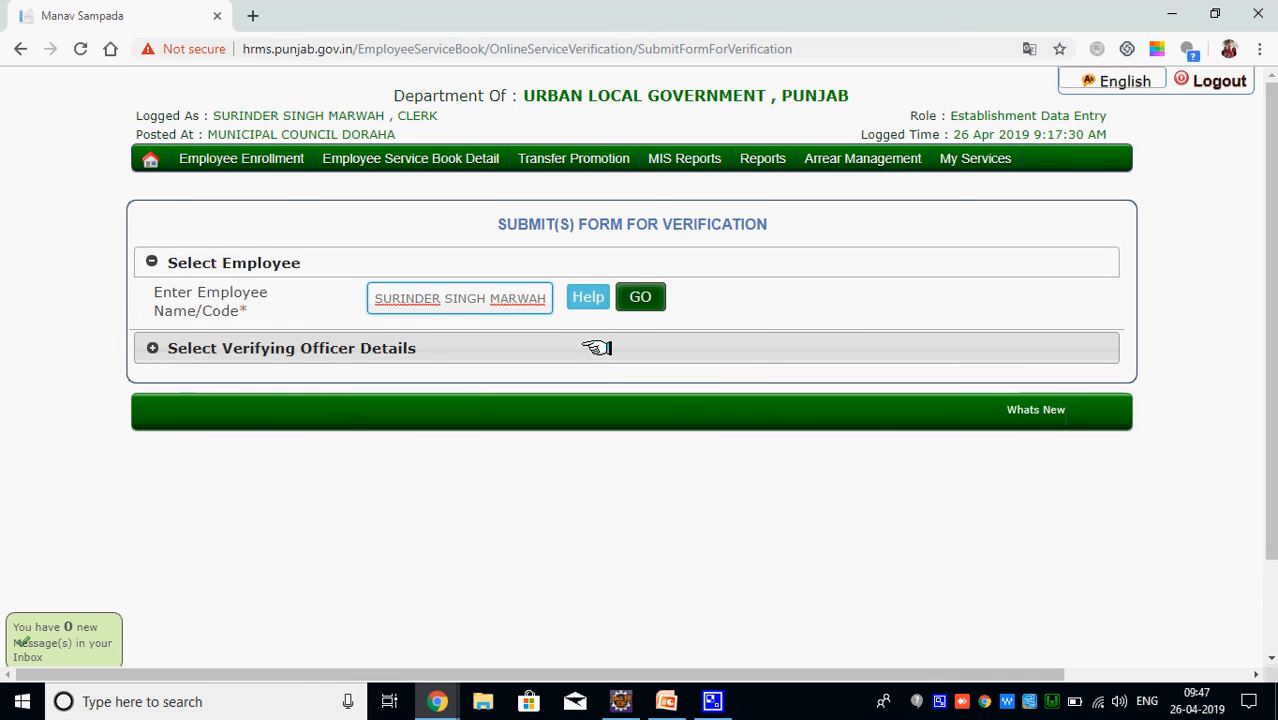
click(648, 293)
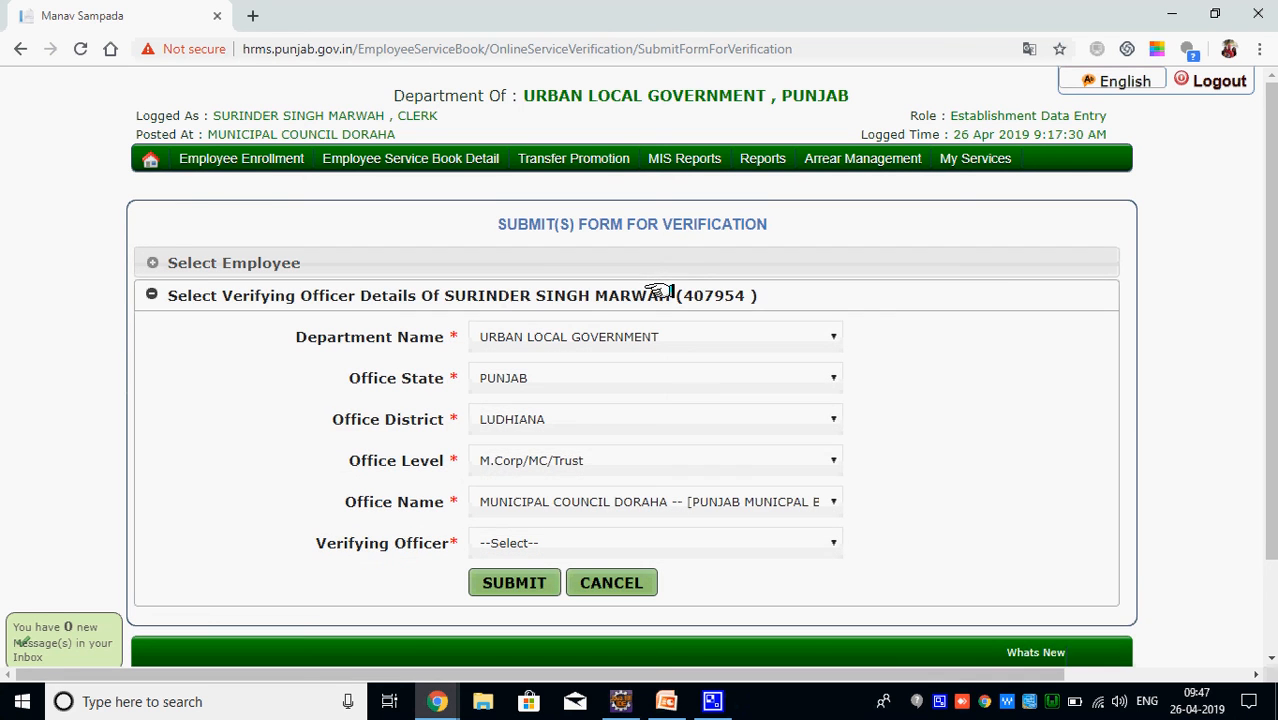
Select the only available verifying officer, submit the service book and confirm both prompts
click(500, 544)
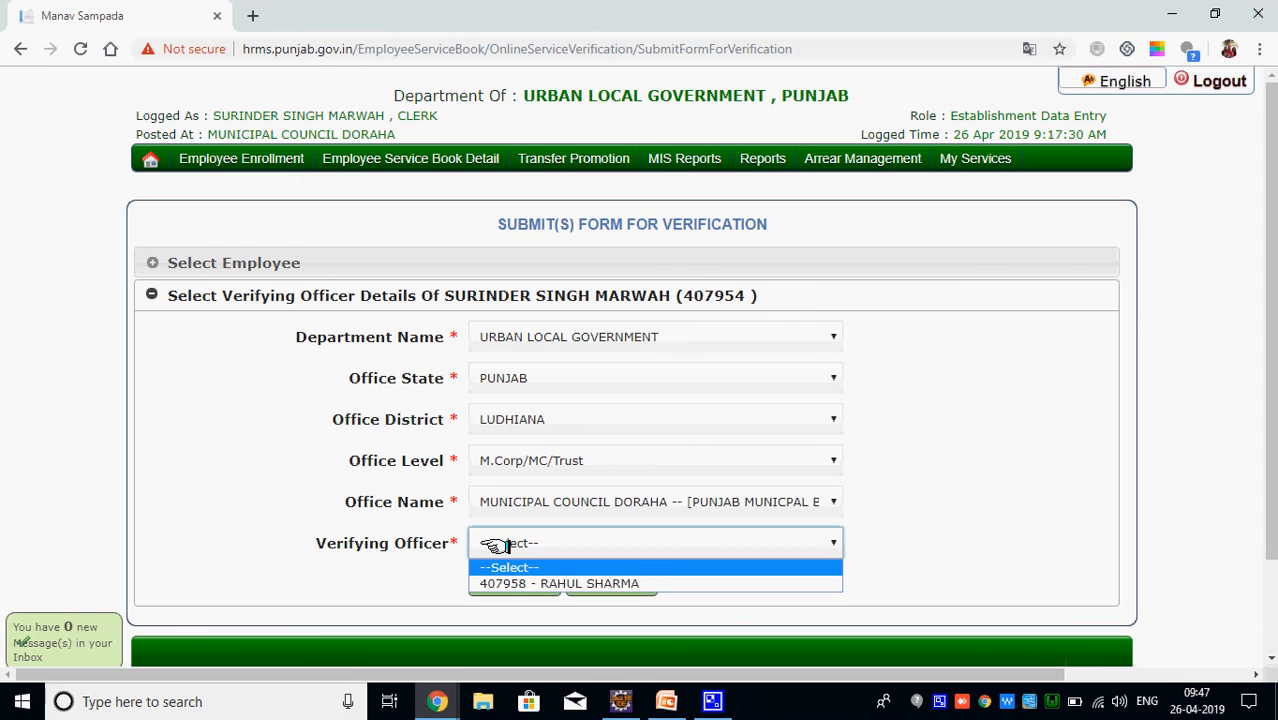
click(511, 584)
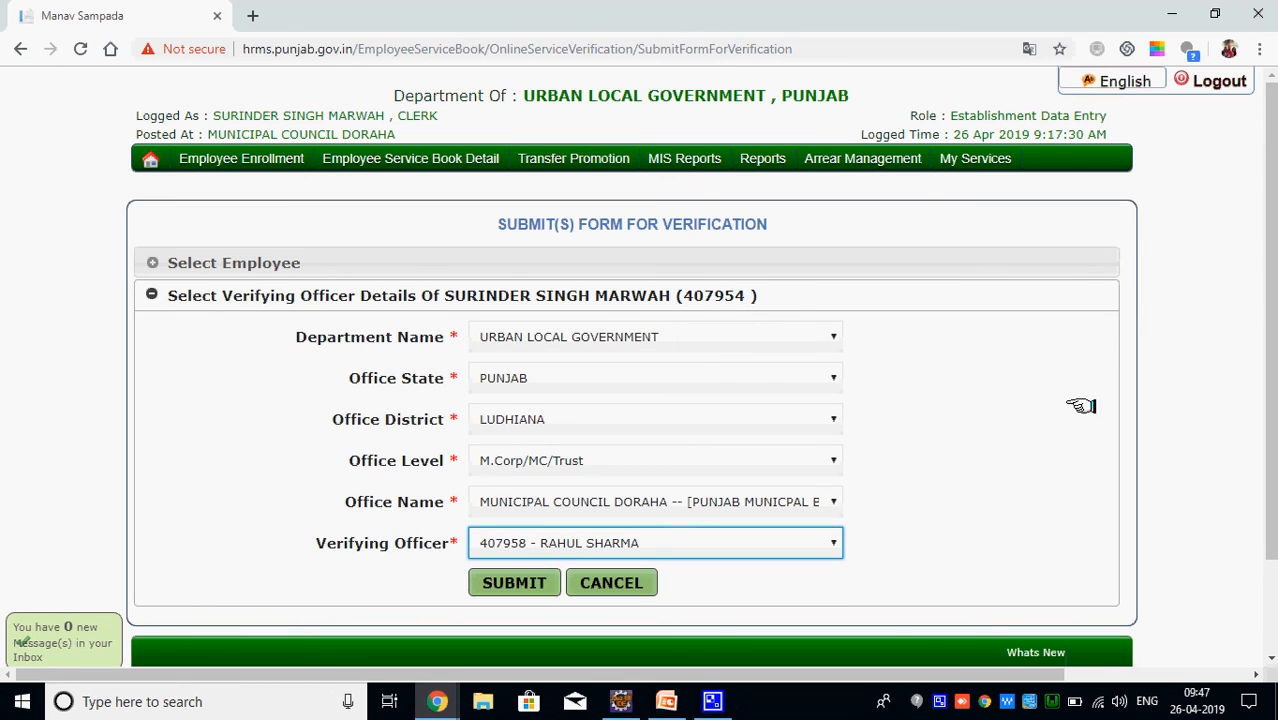
drag(1270, 296, 1270, 443)
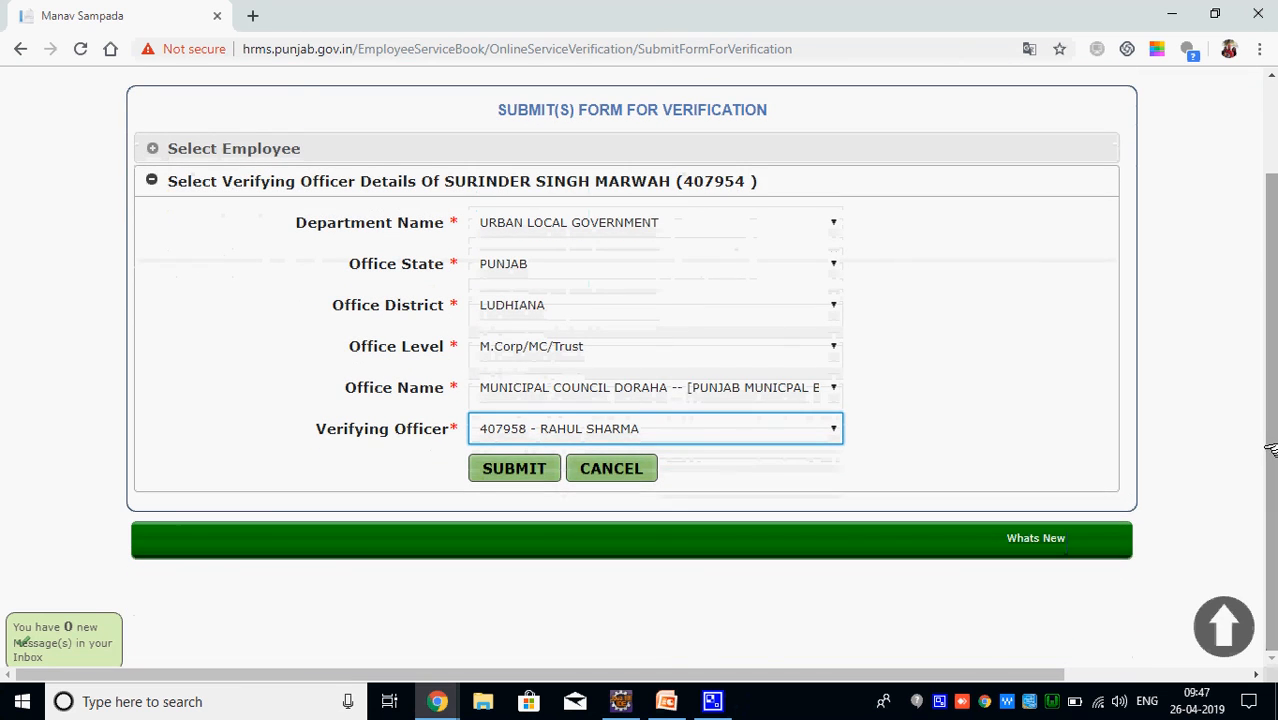
click(514, 469)
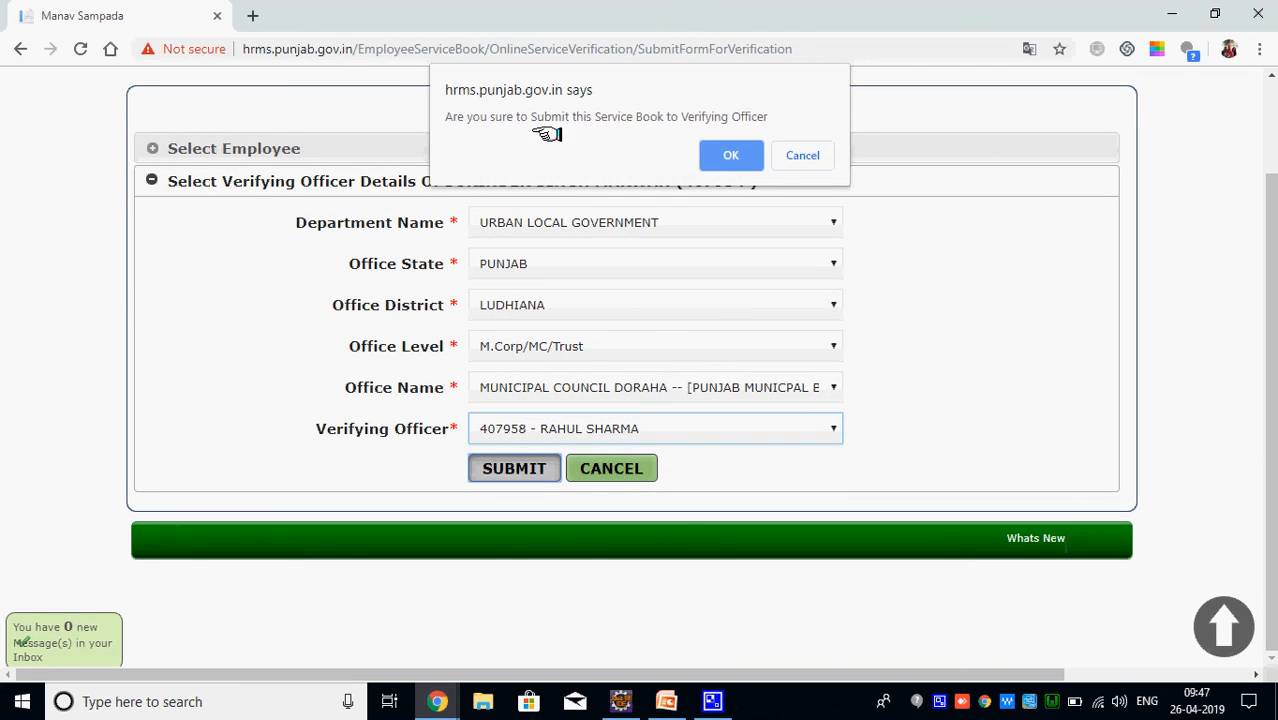
click(717, 155)
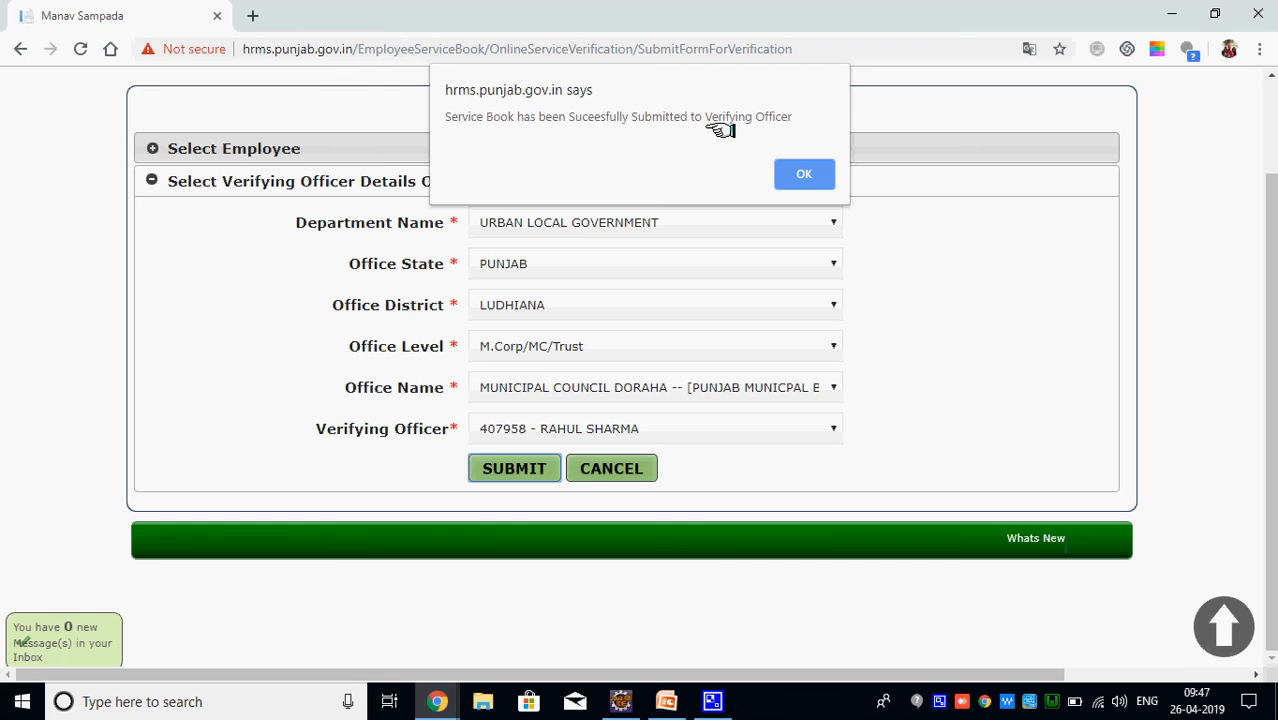
click(805, 177)
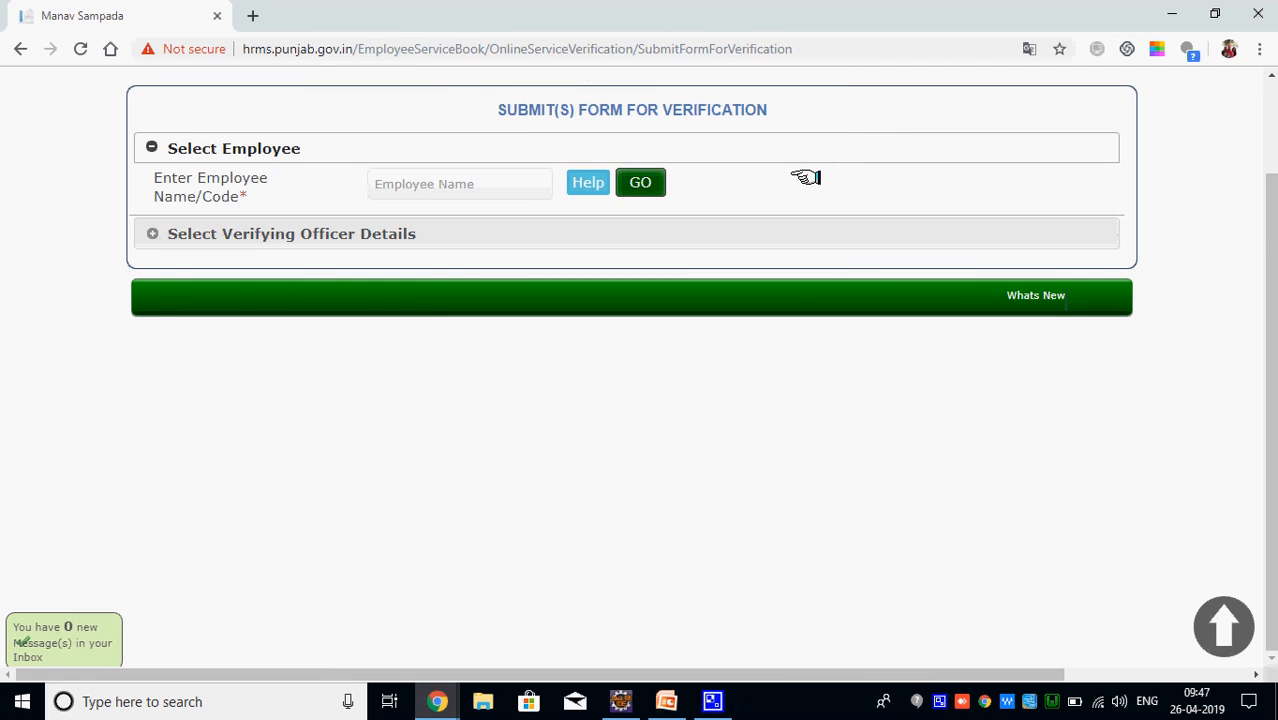
drag(1265, 233, 1268, 120)
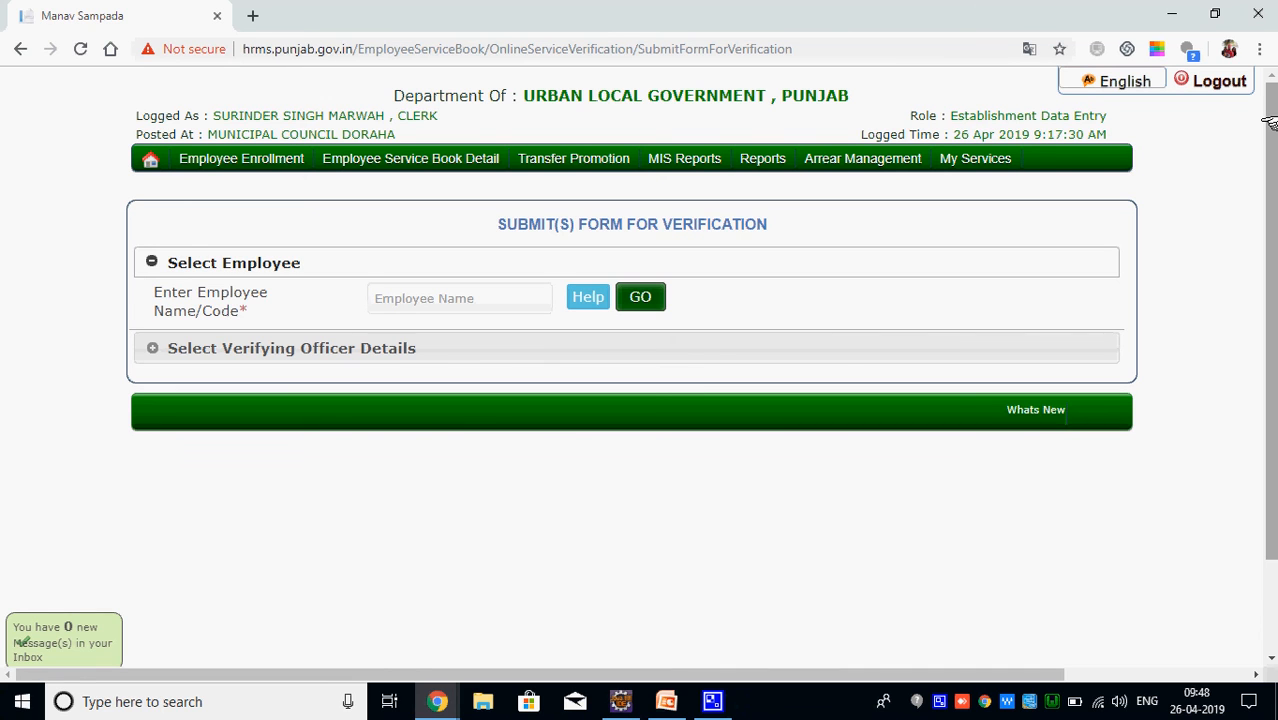
right_click(937, 700)
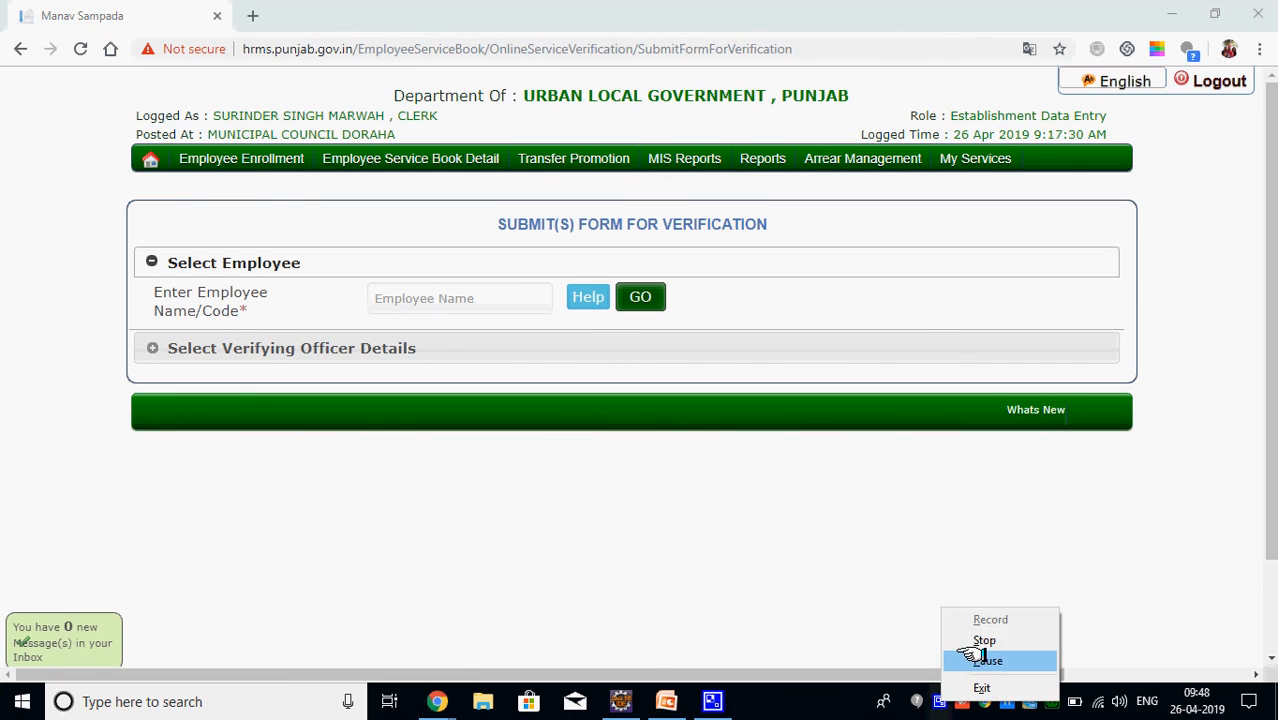